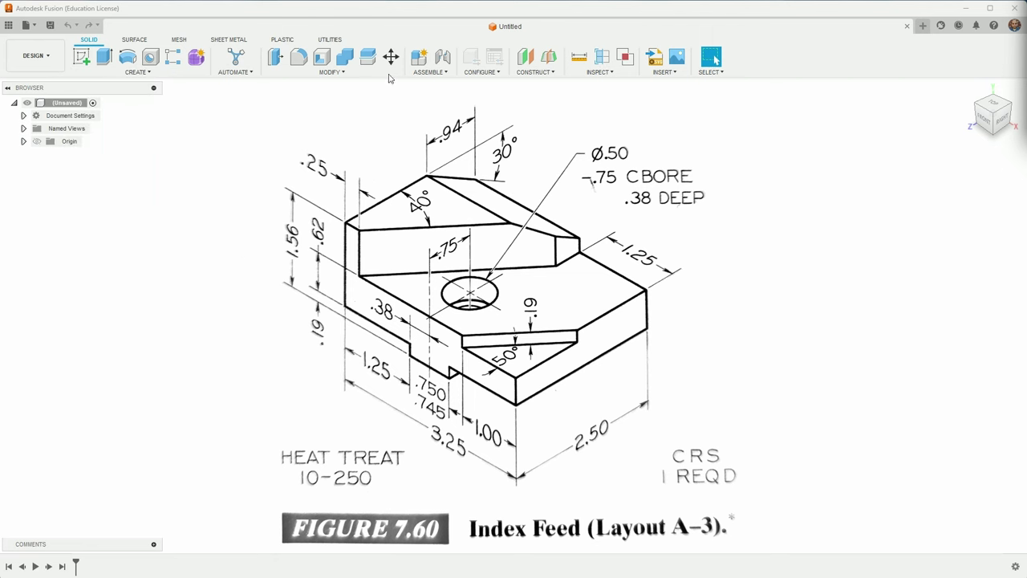
# Create a new component named Index Feed.
pyautogui.click(419, 58)
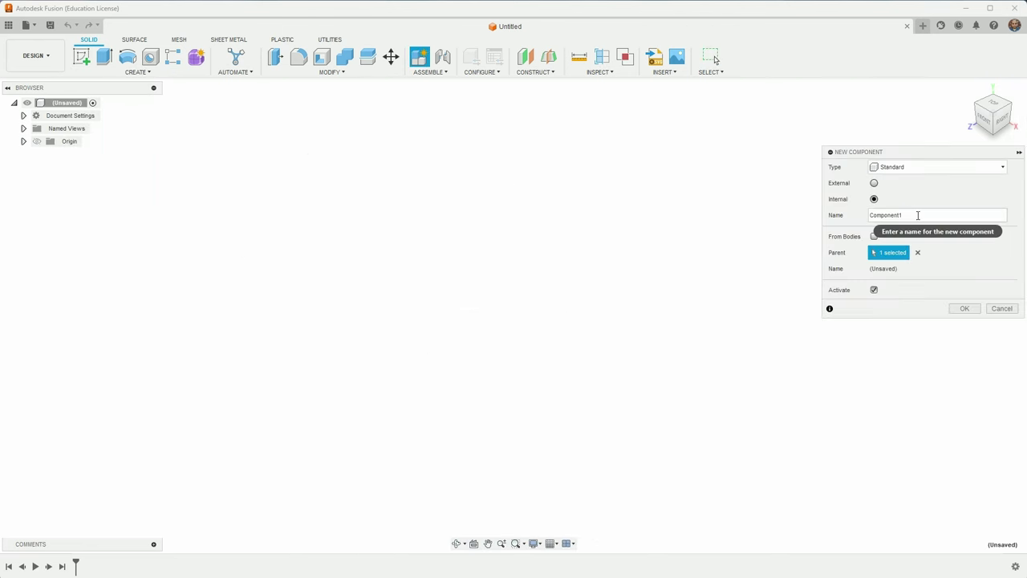
pyautogui.doubleClick(916, 215)
pyautogui.write('Index Feed')
pyautogui.press('Return')
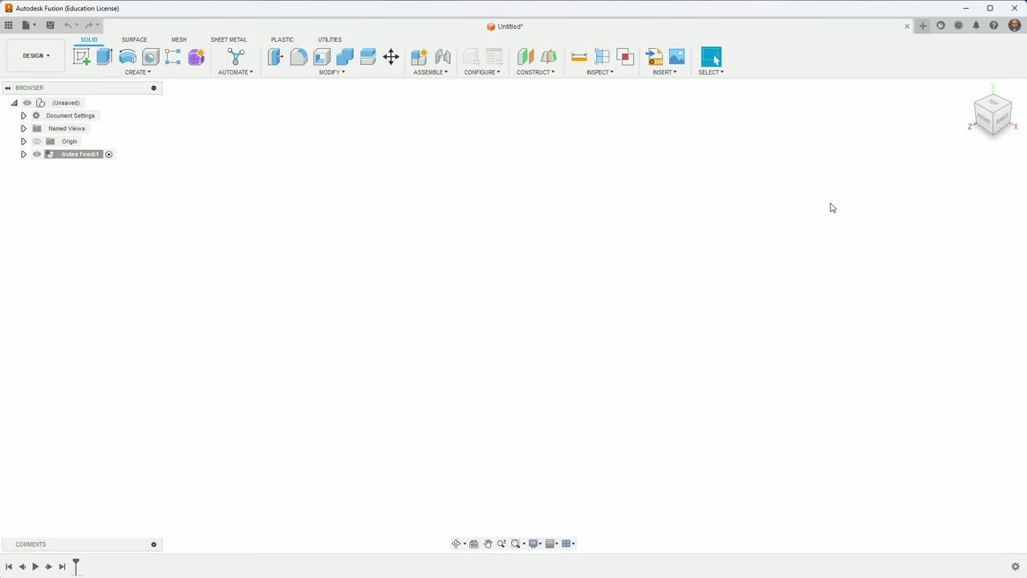
# Start a sketch on the front origin plane.
pyautogui.click(81, 56)
pyautogui.click(536, 312)
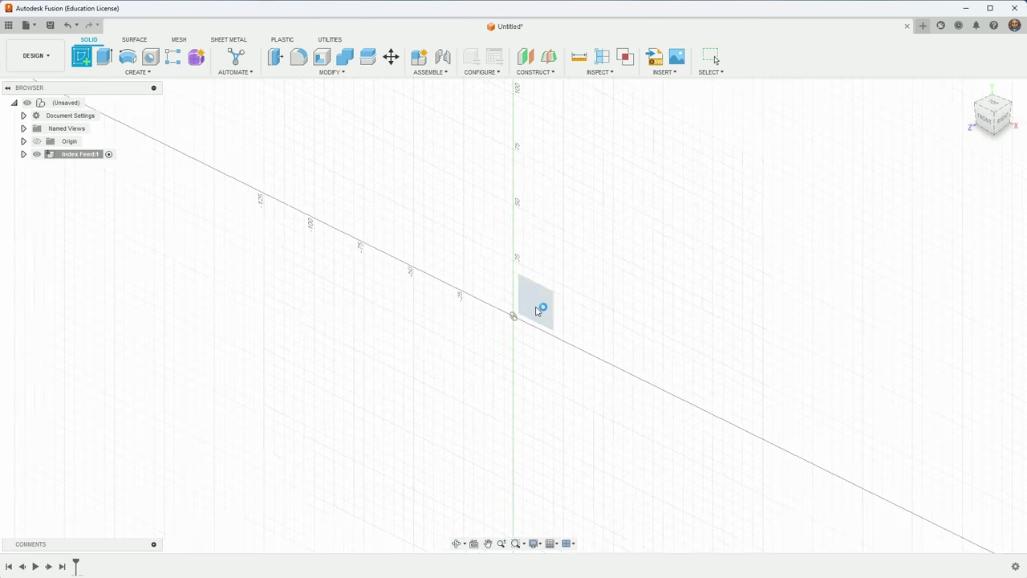
pyautogui.click(83, 58)
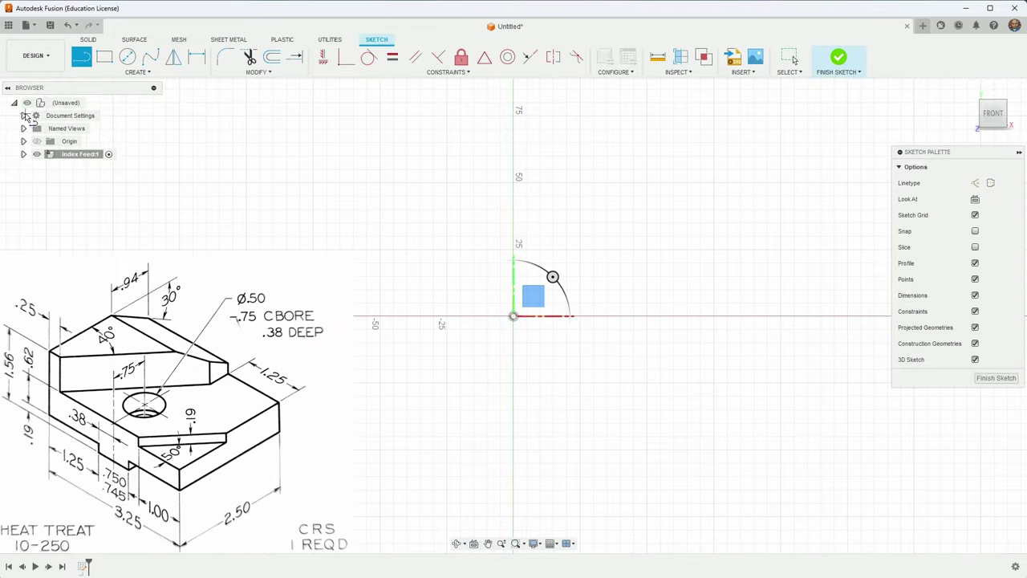
pyautogui.press('Escape')
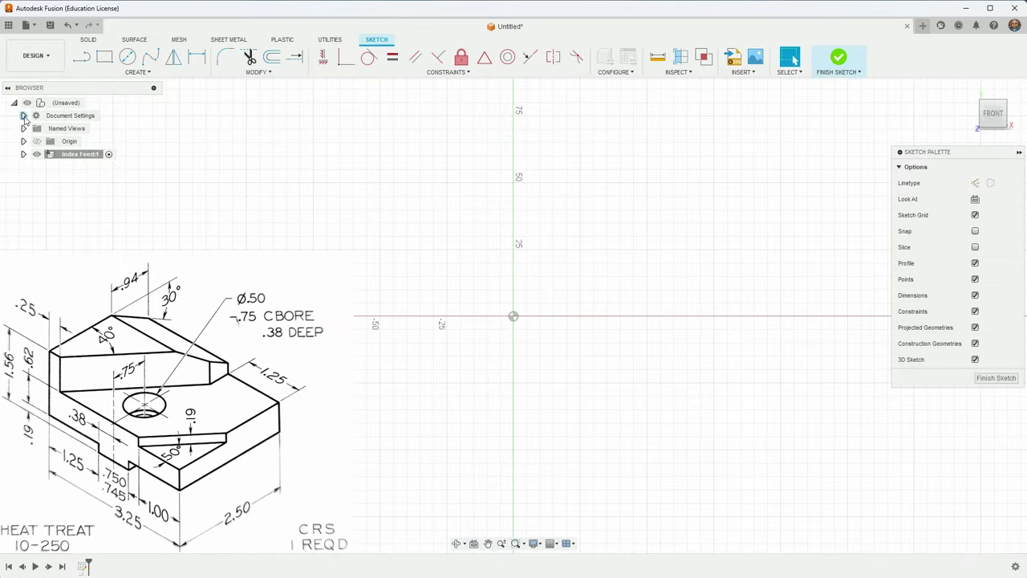
# Set the document units to inches and start a line at the sketch origin.
pyautogui.click(24, 116)
pyautogui.click(95, 128)
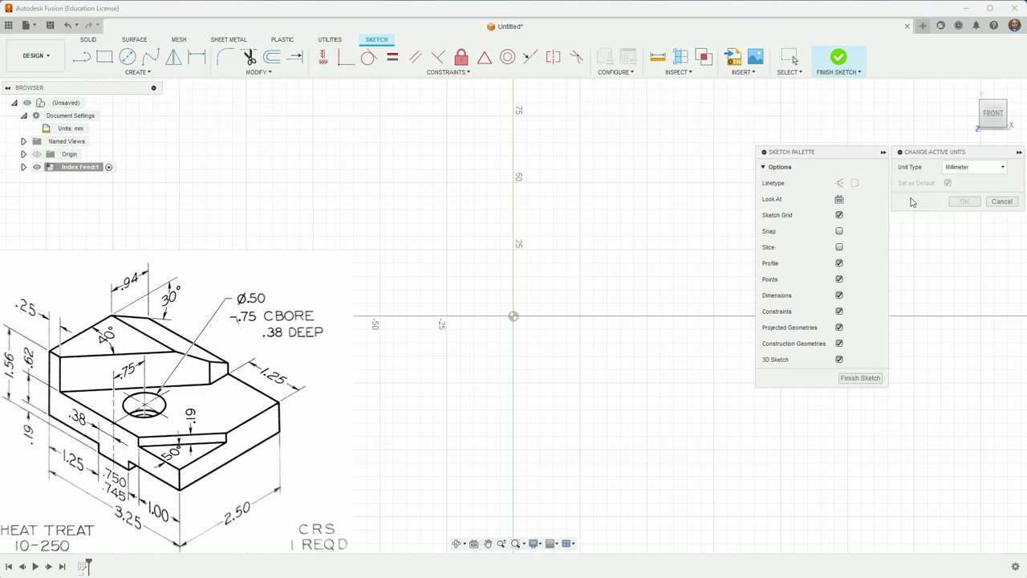
pyautogui.click(963, 167)
pyautogui.click(969, 211)
pyautogui.click(965, 202)
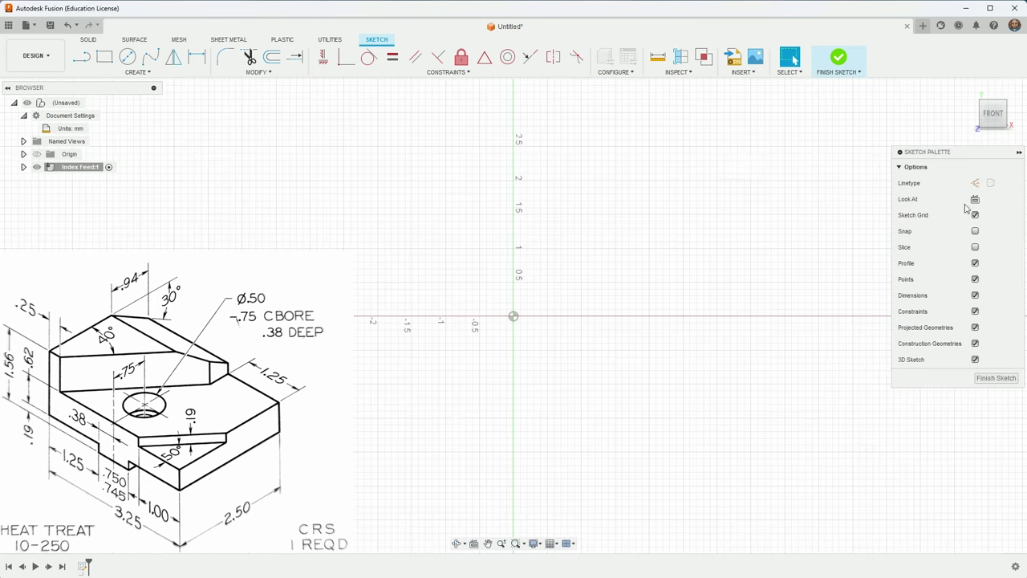
pyautogui.click(81, 56)
pyautogui.click(513, 316)
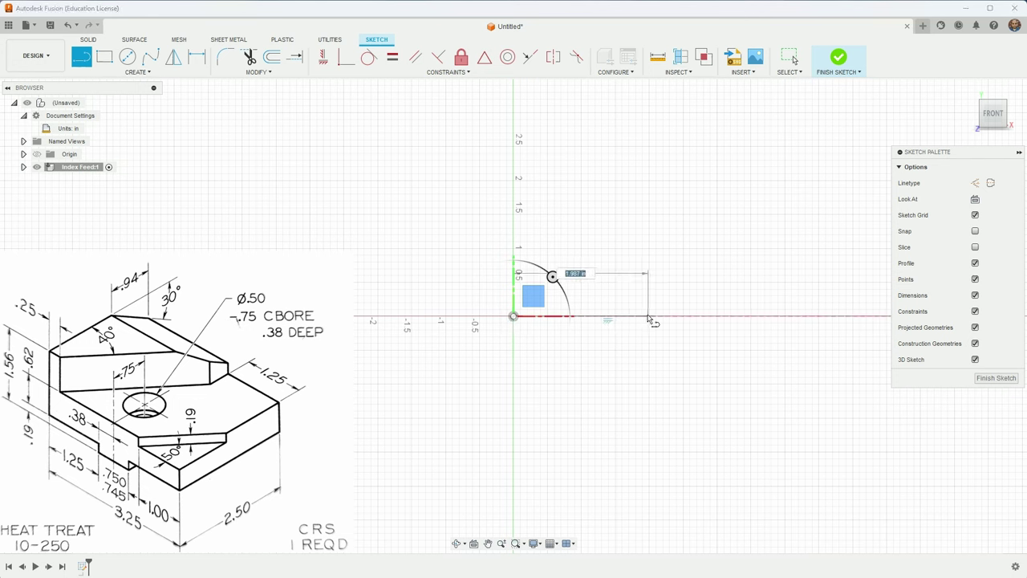
# Draw the 1.25 in bottom edge and the first step segments, undoing a stray line.
pyautogui.write('1')
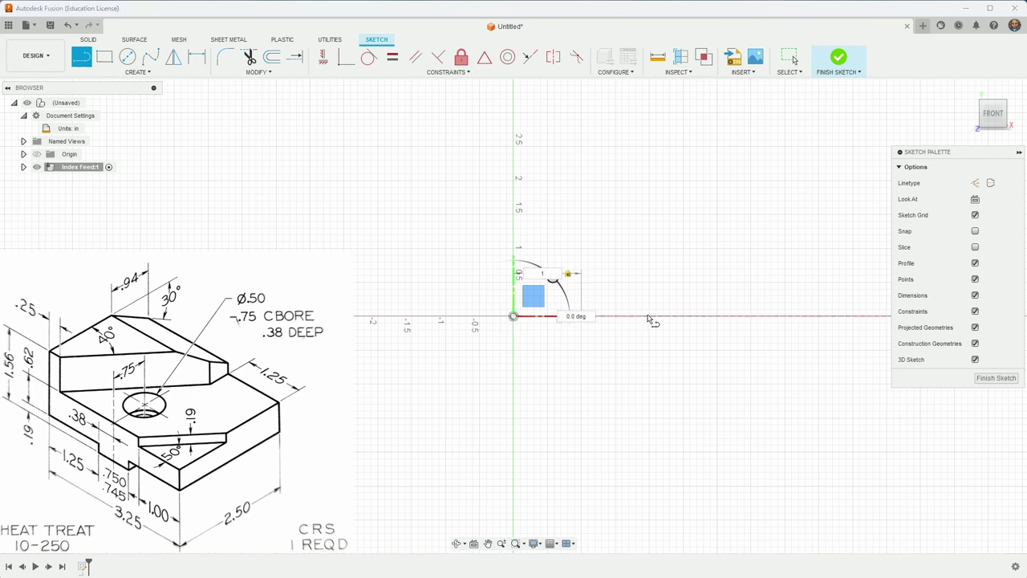
pyautogui.write('.25')
pyautogui.press('Return')
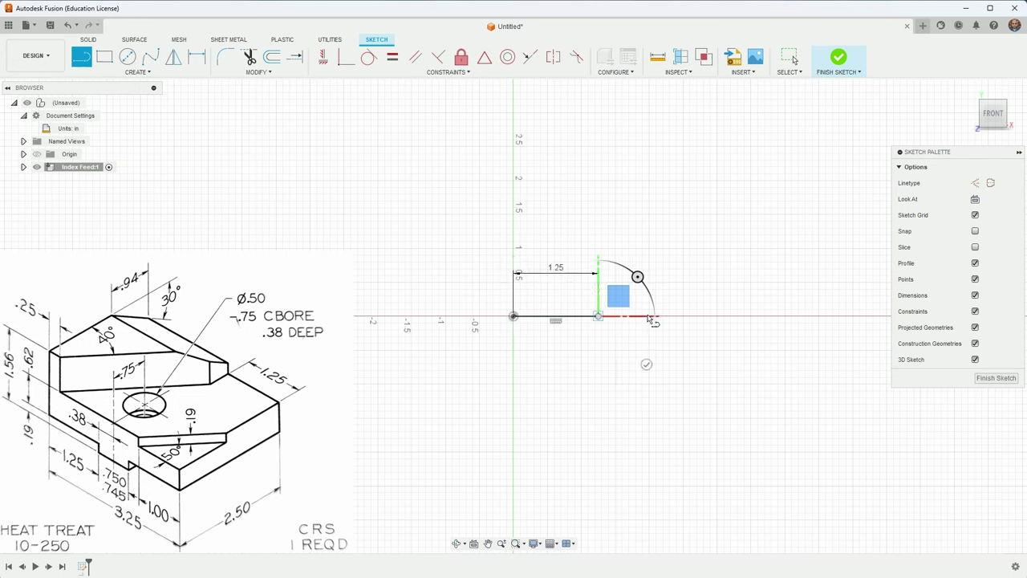
pyautogui.click(598, 336)
pyautogui.click(689, 337)
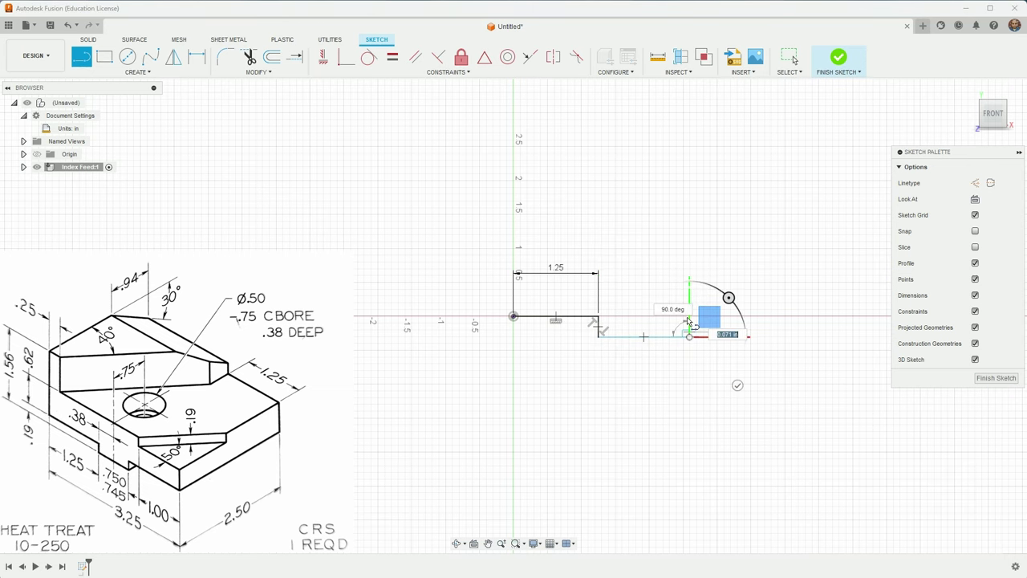
pyautogui.click(690, 315)
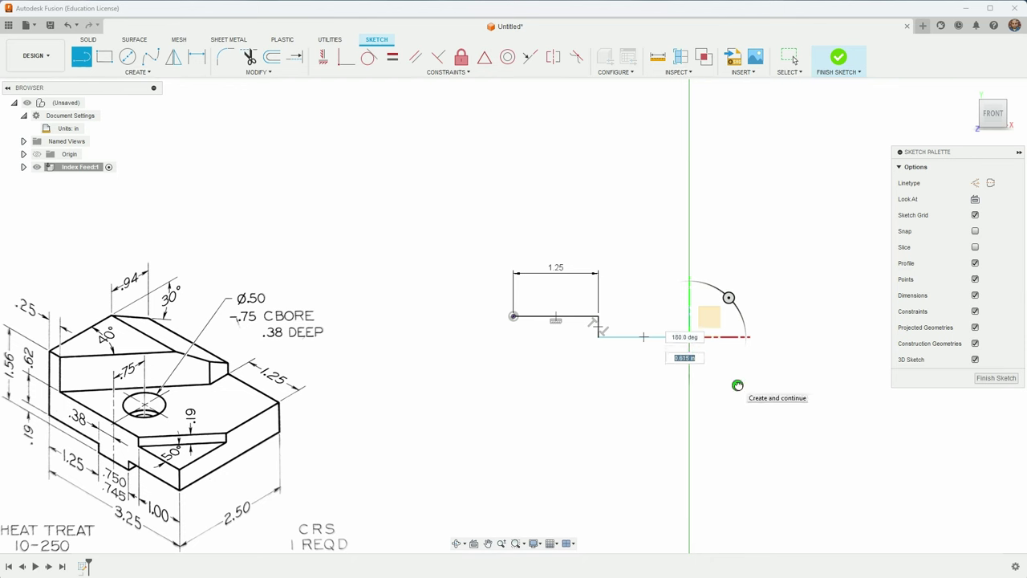
pyautogui.press('Escape')
pyautogui.hotkey('ctrl', 'z')
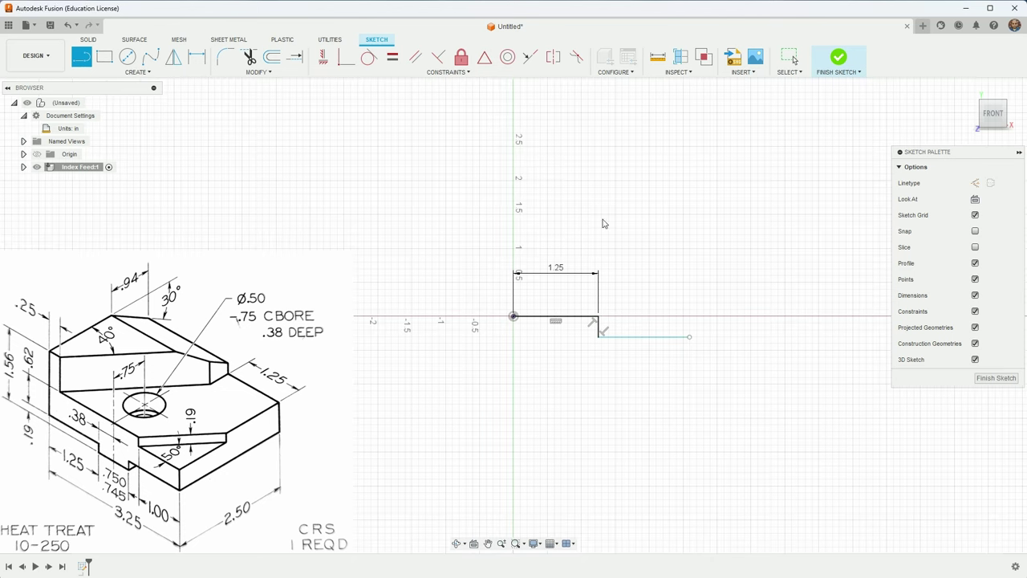
# Continue the outline through the angled notch, right step and top edge back to the origin.
pyautogui.click(690, 337)
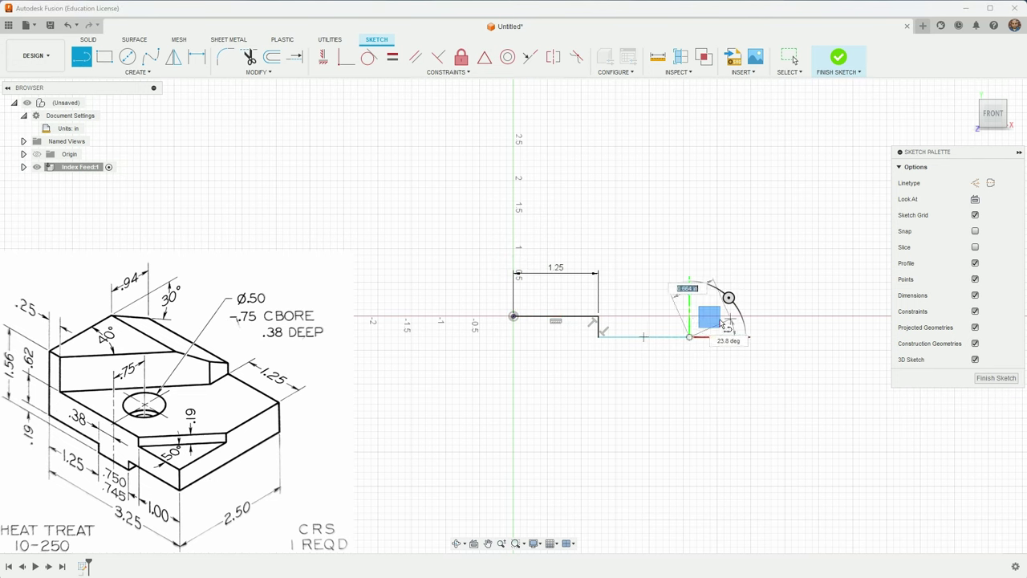
pyautogui.click(679, 314)
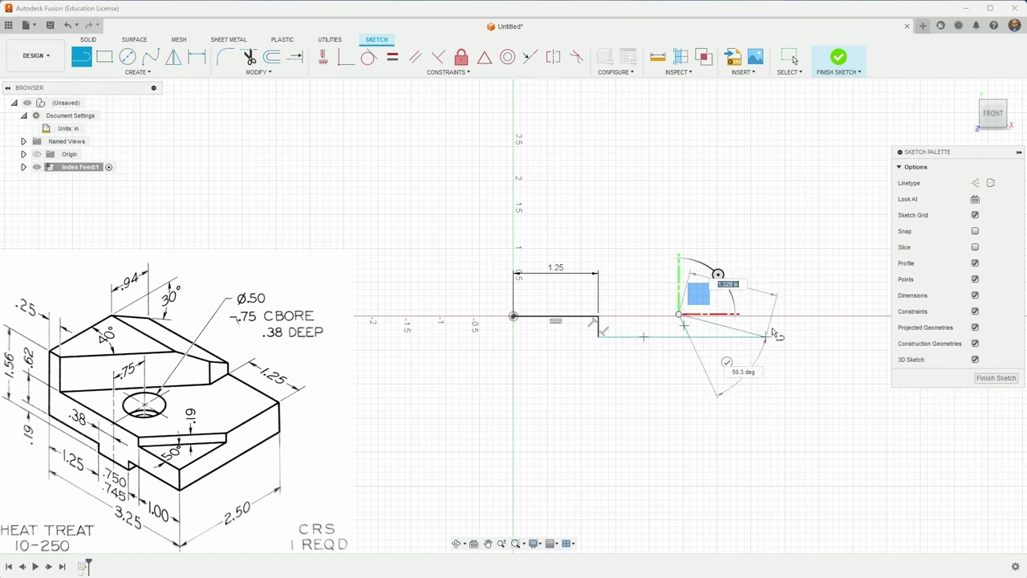
pyautogui.click(825, 325)
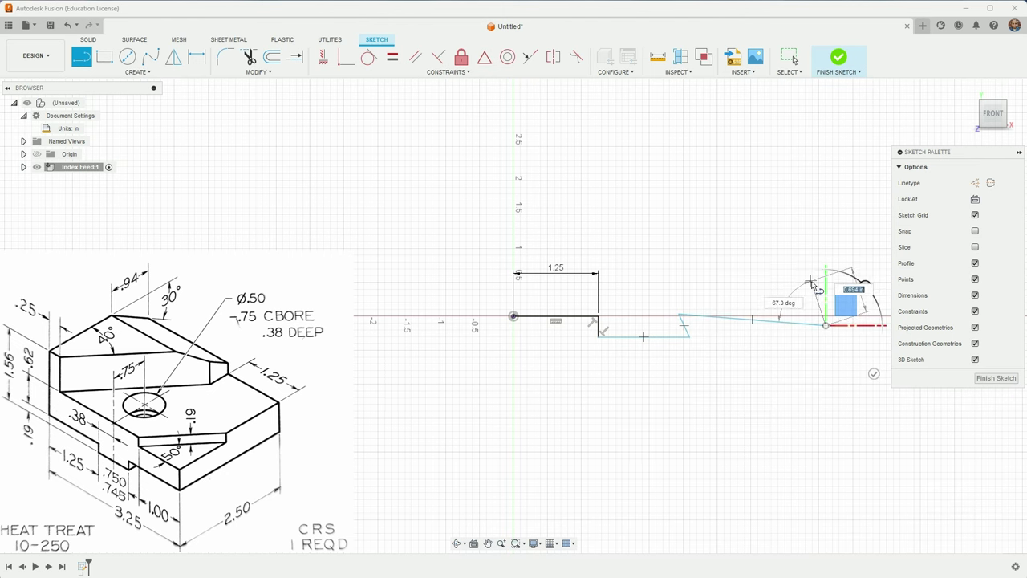
pyautogui.click(813, 280)
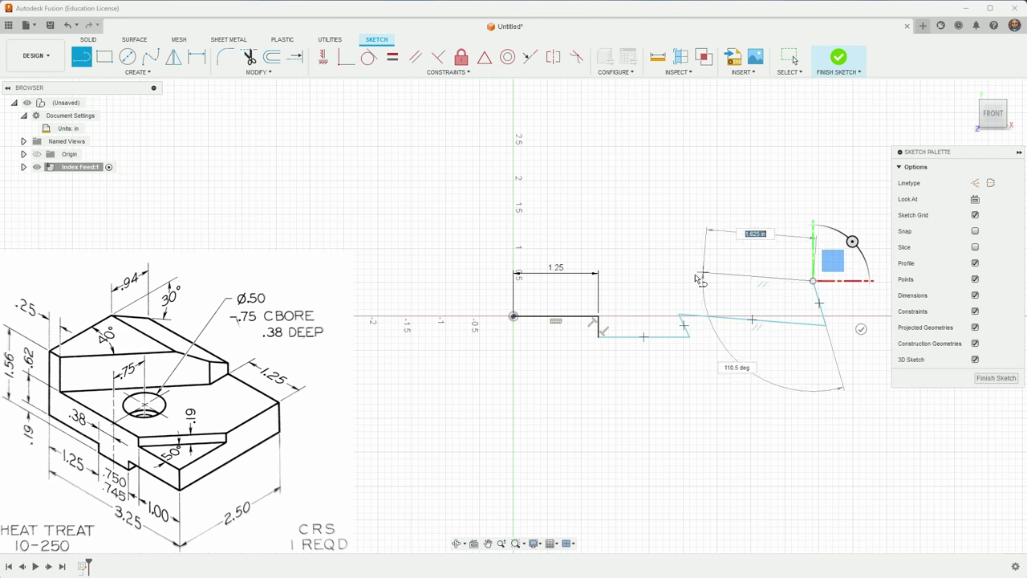
pyautogui.click(713, 280)
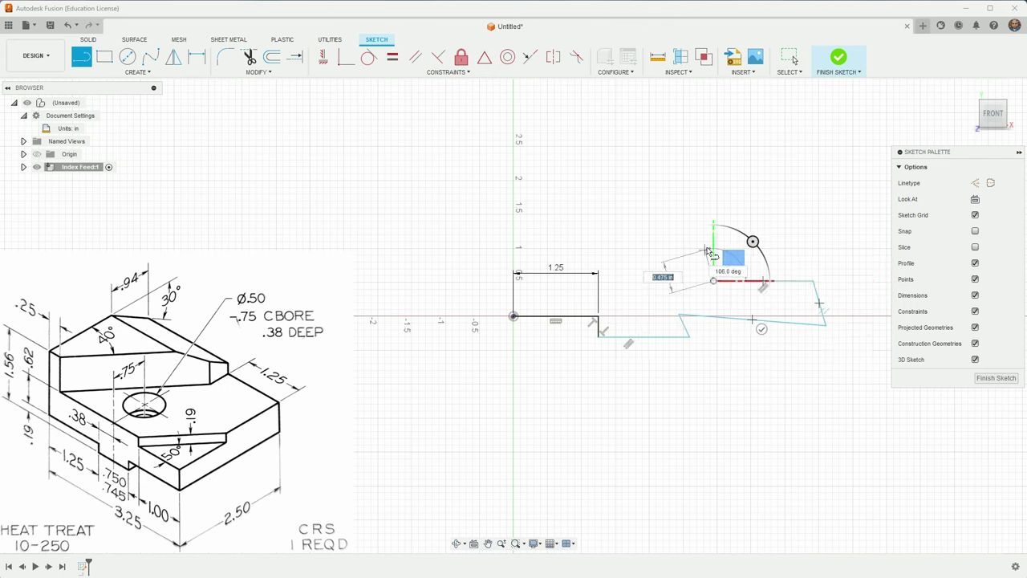
pyautogui.click(704, 251)
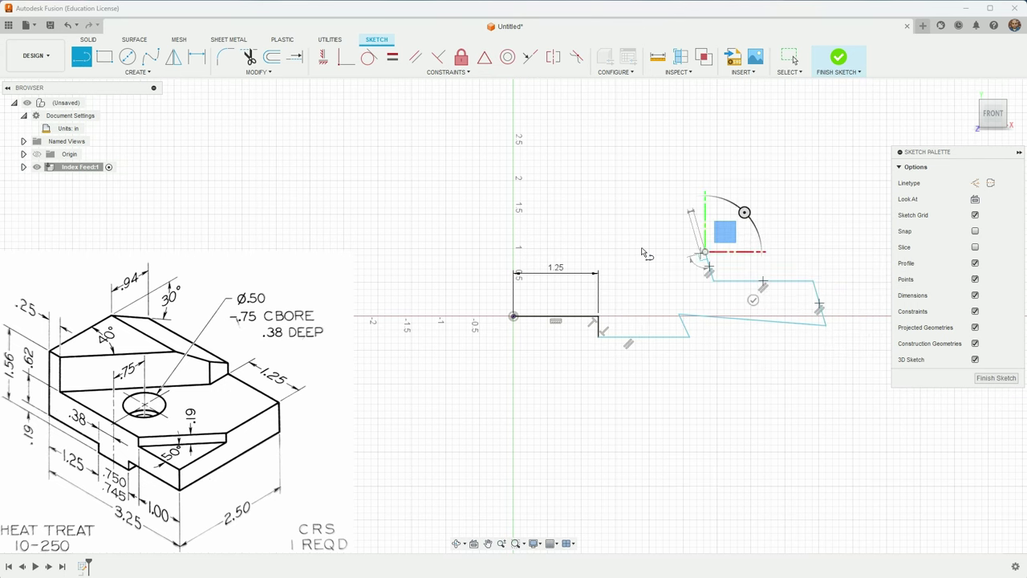
pyautogui.click(507, 246)
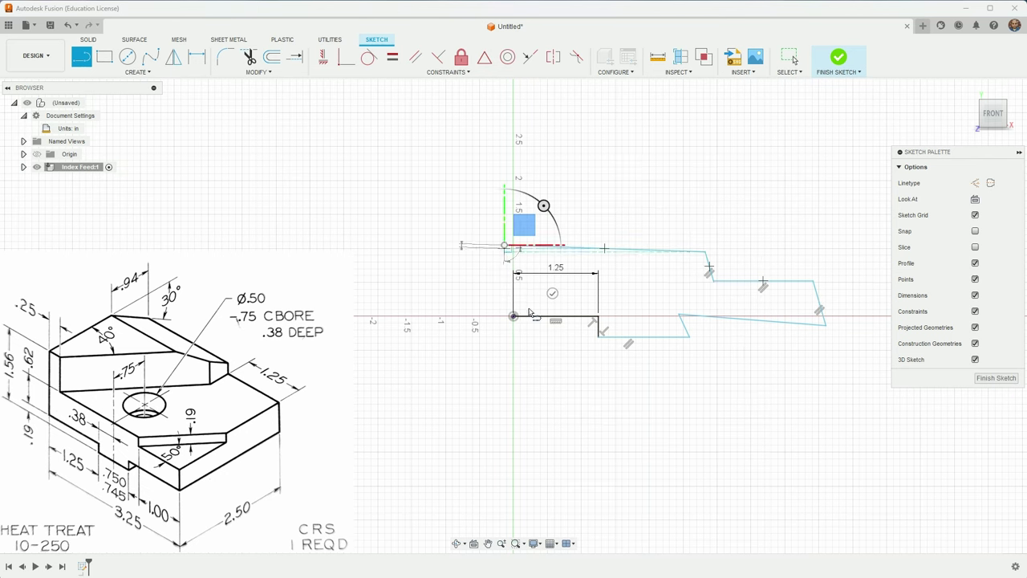
pyautogui.click(513, 316)
pyautogui.press('Escape')
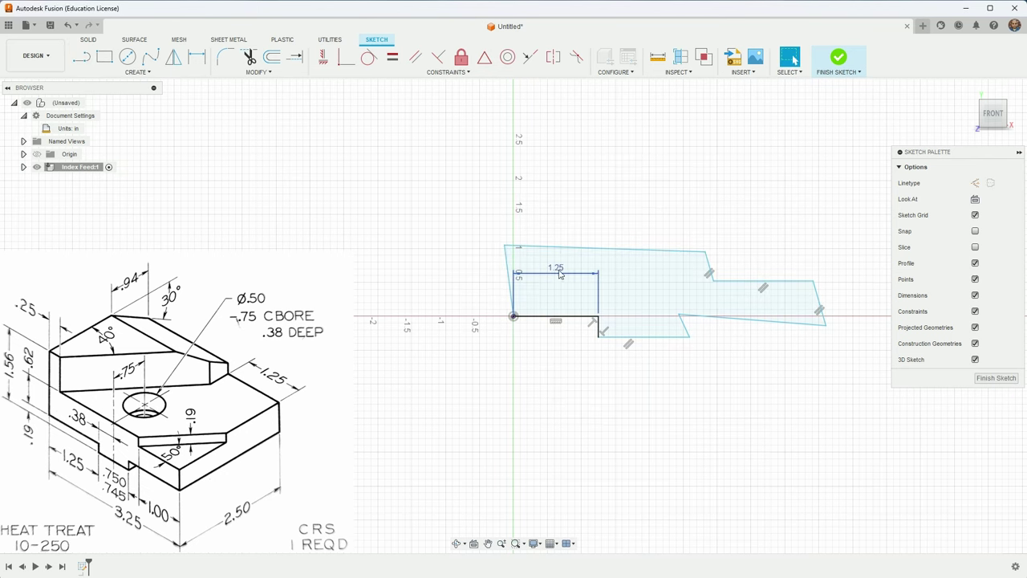
# Move the 1.25 dimension below and make the slanted edges vertical or horizontal.
pyautogui.moveTo(555, 268); pyautogui.dragTo(577, 375)
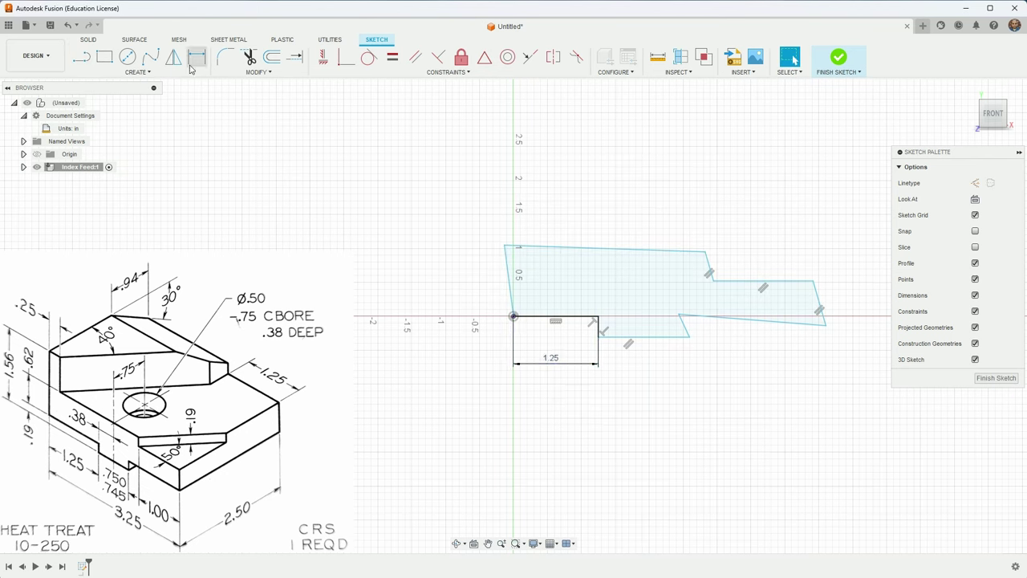
pyautogui.click(323, 56)
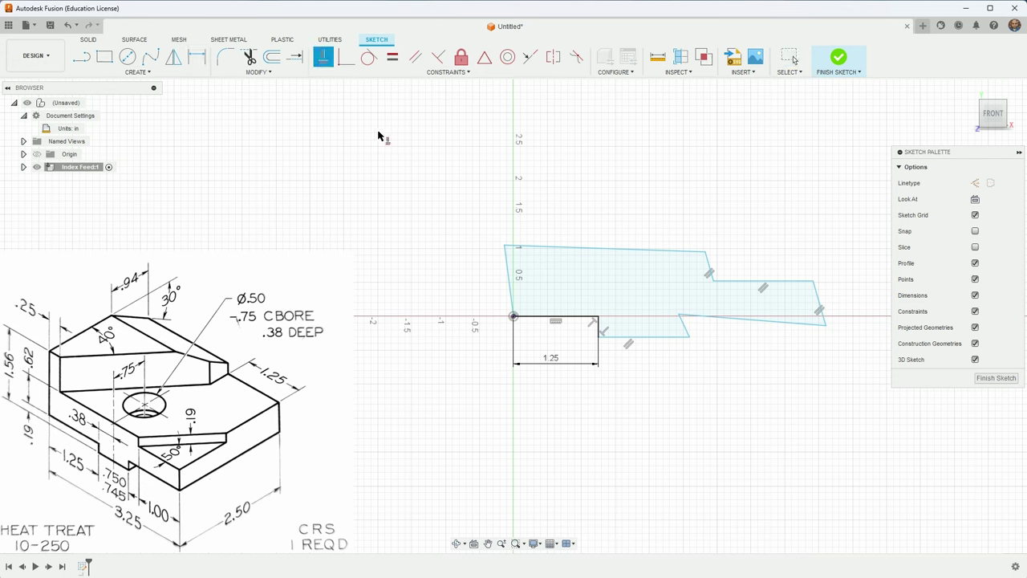
pyautogui.click(508, 279)
pyautogui.click(642, 250)
pyautogui.click(710, 271)
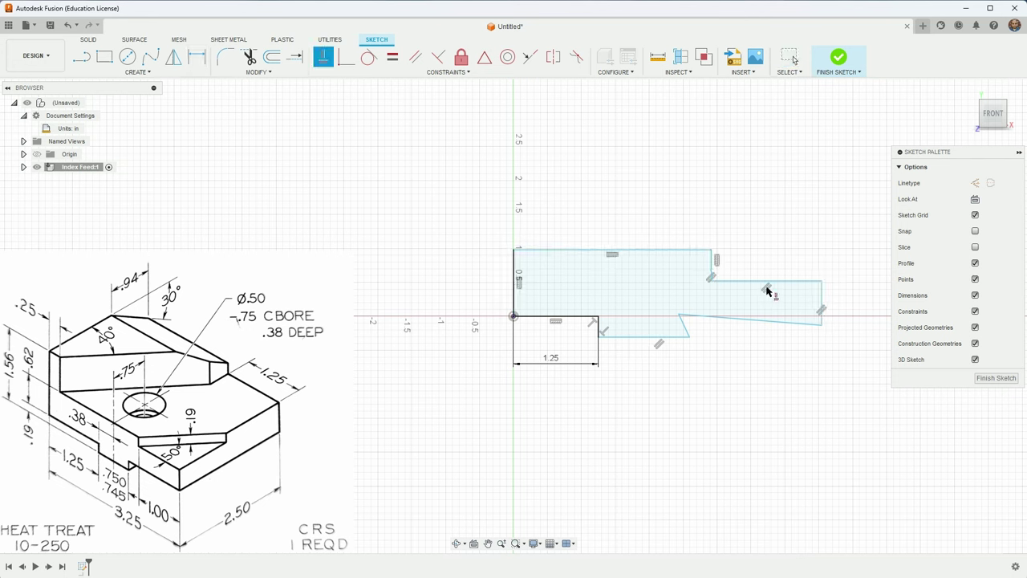
pyautogui.click(800, 323)
pyautogui.click(684, 330)
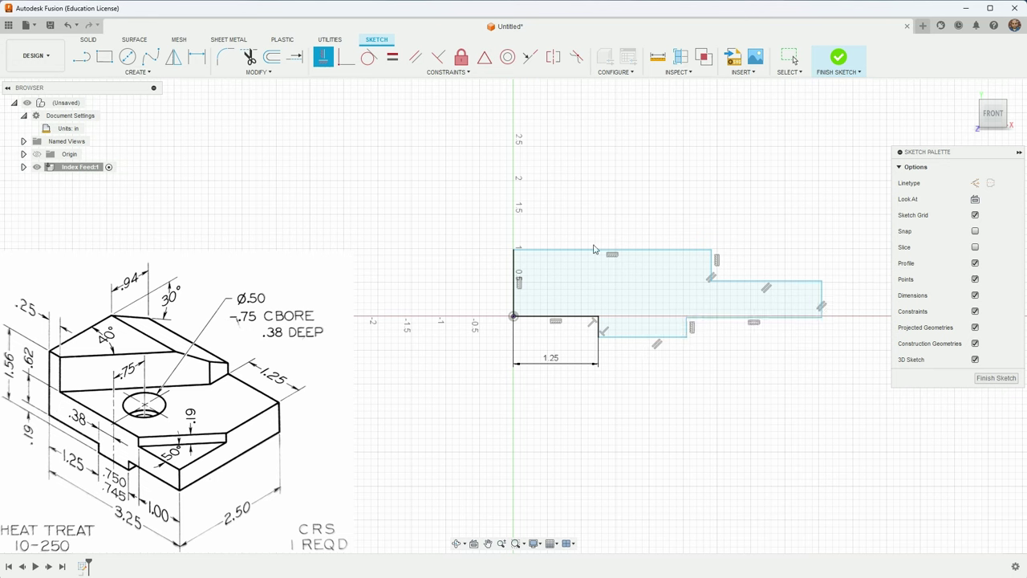
# Make the right step's bottom edge collinear with the left bottom edge.
pyautogui.click(530, 56)
pyautogui.click(727, 317)
pyautogui.click(591, 318)
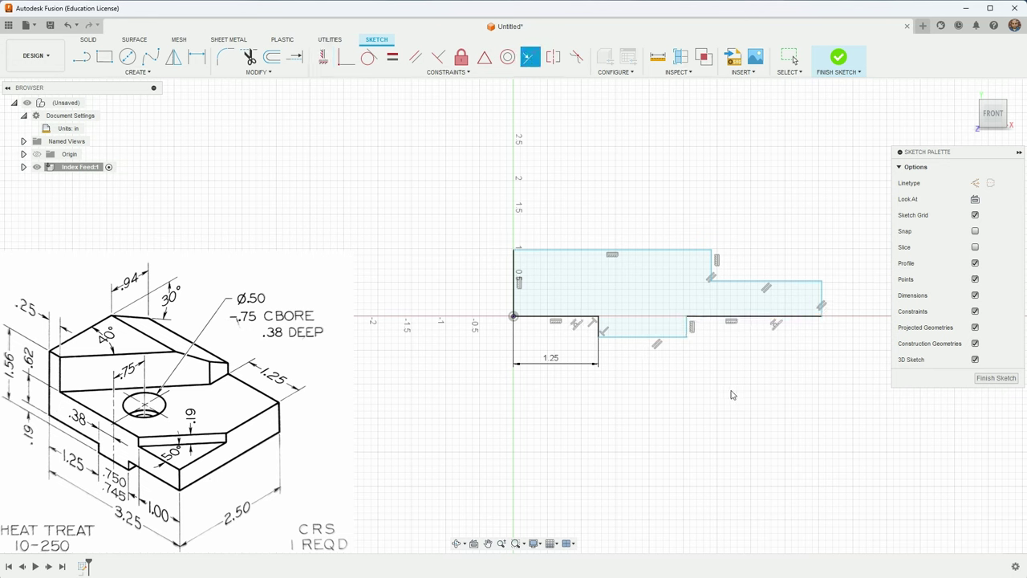
pyautogui.press('Escape')
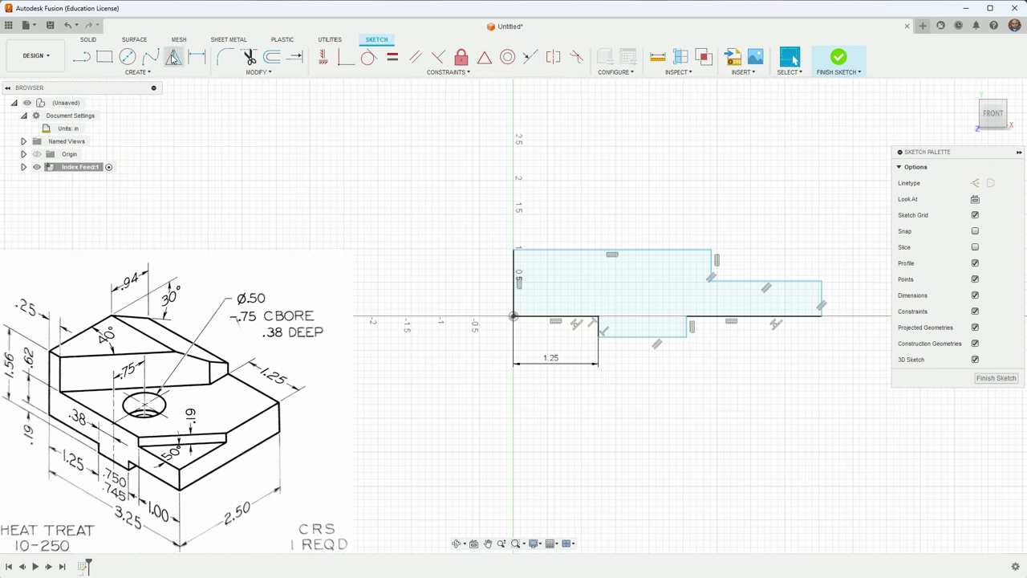
# Dimension the right step's upper edge width to 1.25 in.
pyautogui.click(197, 56)
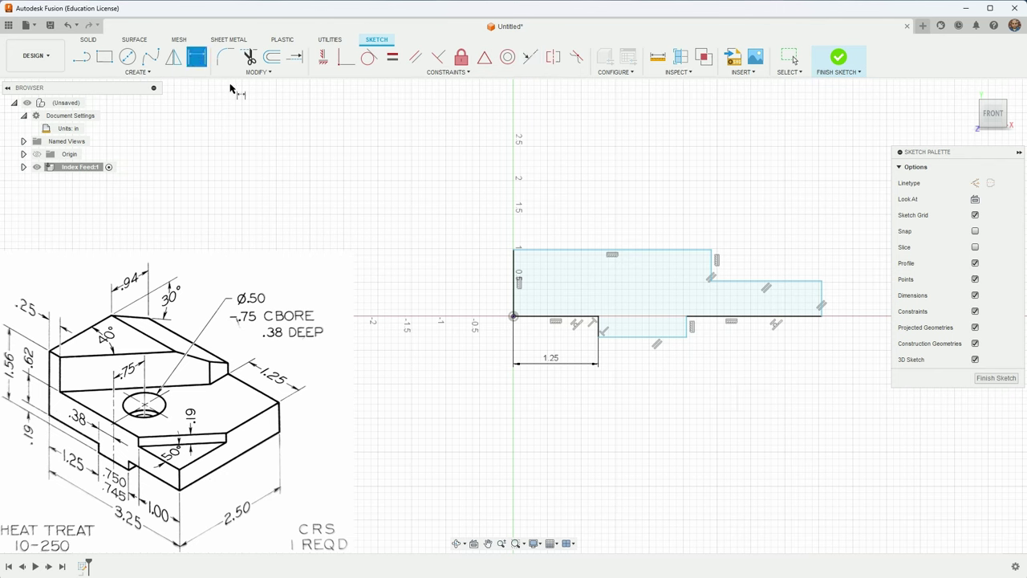
pyautogui.click(712, 281)
pyautogui.click(821, 281)
pyautogui.click(789, 230)
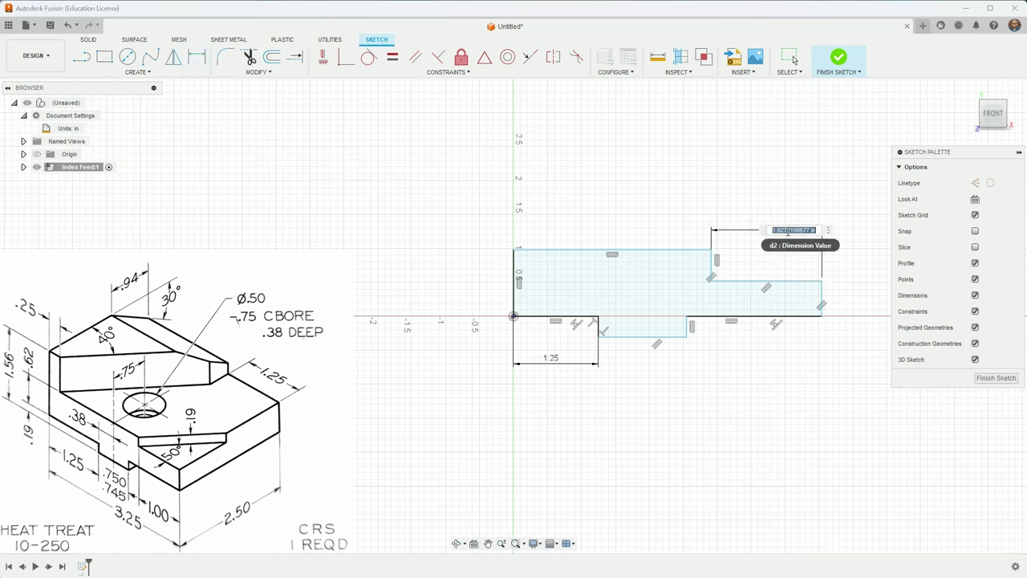
pyautogui.write('1.25')
pyautogui.press('Return')
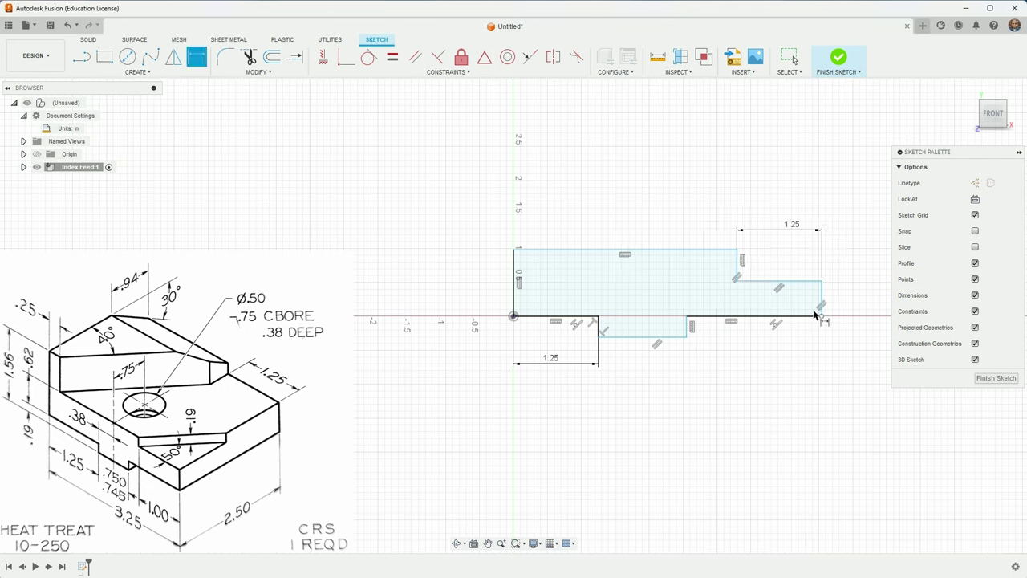
# Try dimensioning the right step's top edge and dismiss the over-constrained warning.
pyautogui.click(624, 251)
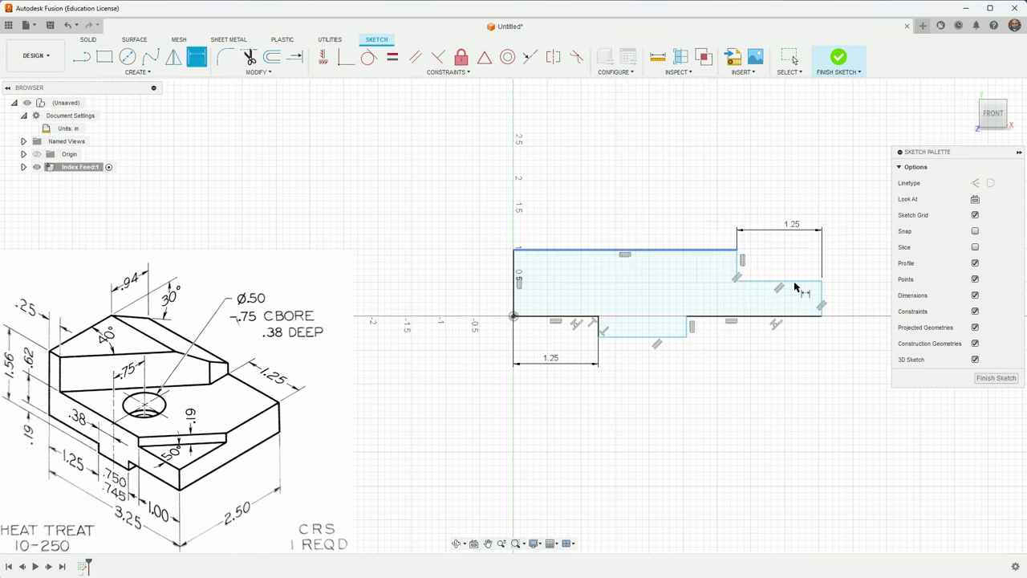
pyautogui.click(794, 283)
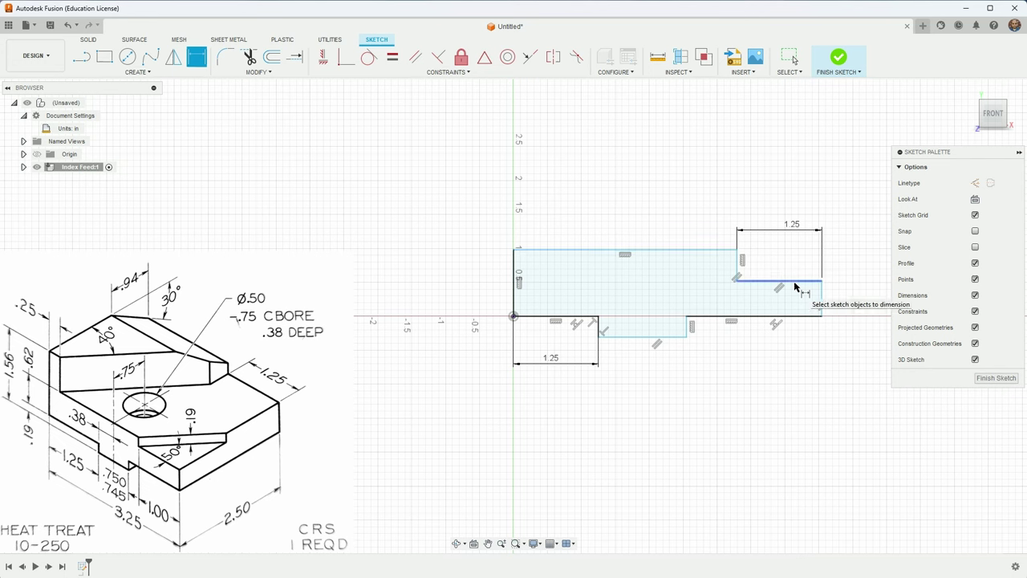
pyautogui.click(794, 283)
pyautogui.click(834, 312)
pyautogui.click(612, 327)
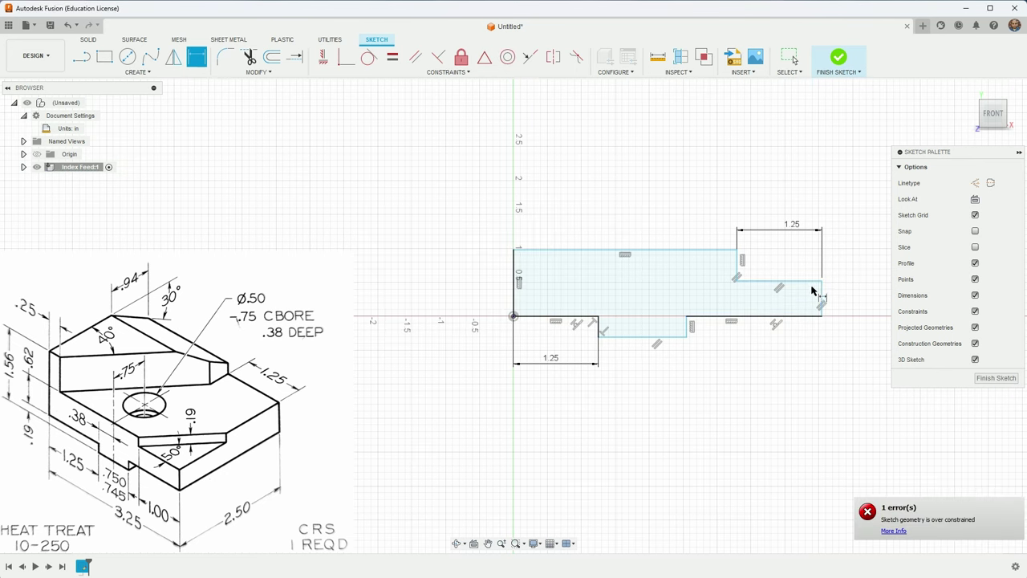
pyautogui.press('Escape')
pyautogui.click(825, 303)
# Set the right end height to 0.62 in and the overall height to 1.56 in.
pyautogui.click(822, 303)
pyautogui.press('d')
pyautogui.click(845, 304)
pyautogui.write('.62')
pyautogui.press('Return')
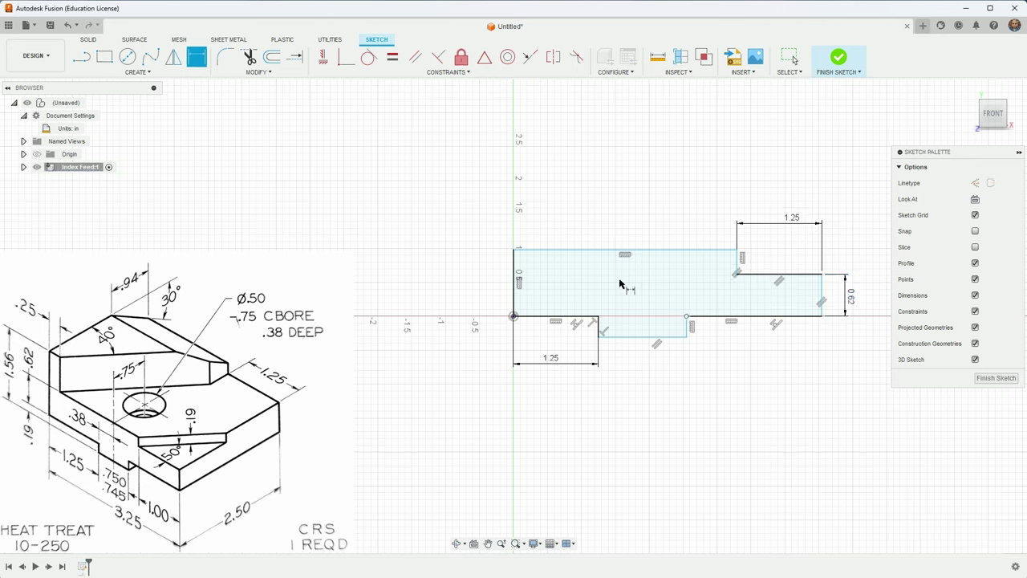
pyautogui.click(640, 336)
pyautogui.click(590, 251)
pyautogui.click(460, 291)
pyautogui.write('1.56')
pyautogui.press('Return')
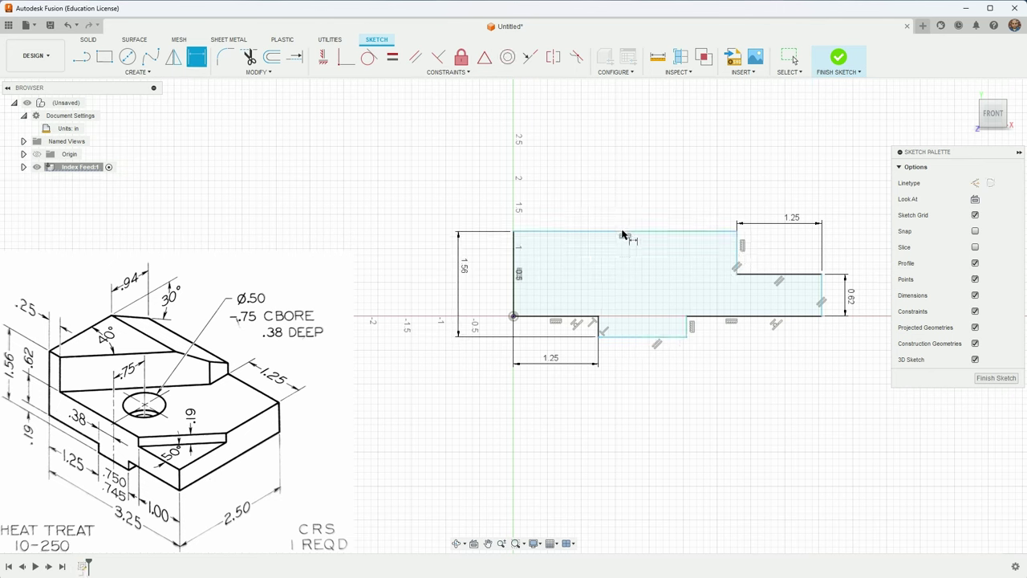
# Dimension the profile's overall length to 3.25 in.
pyautogui.click(513, 302)
pyautogui.click(821, 300)
pyautogui.click(659, 390)
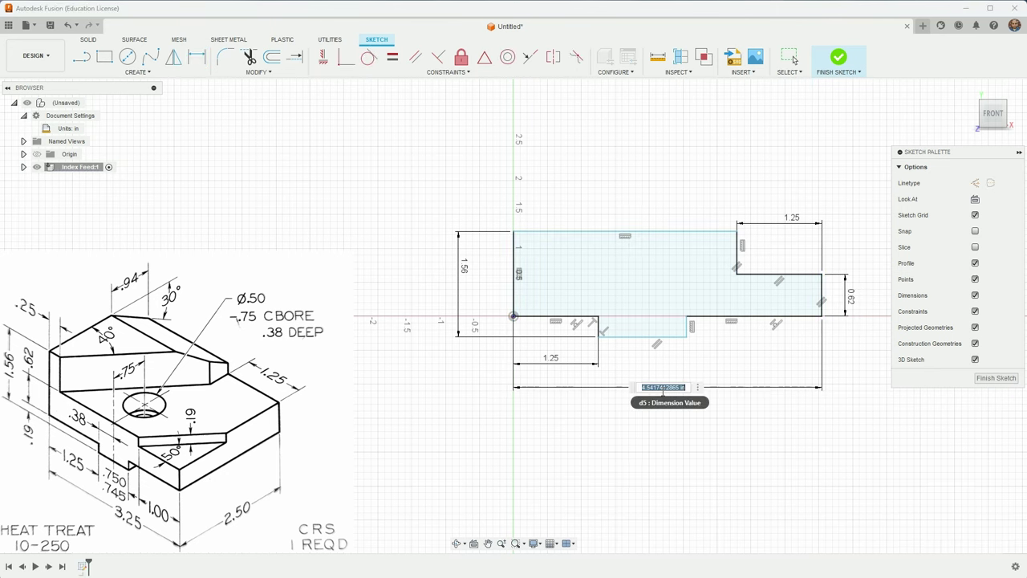
pyautogui.write('3.25')
pyautogui.press('Return')
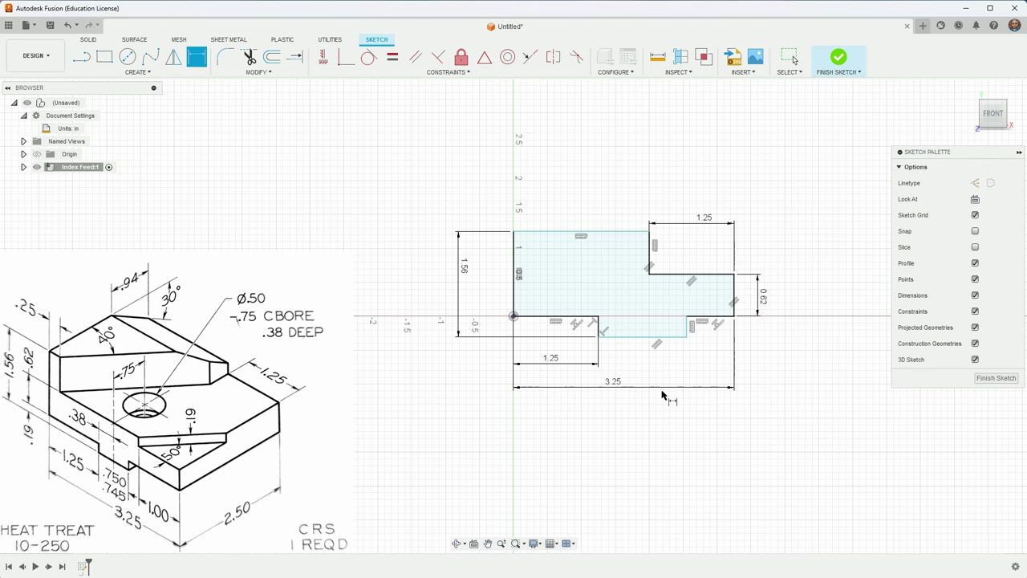
# Make the bottom notch 0.75 in wide and 0.19 in deep.
pyautogui.click(641, 337)
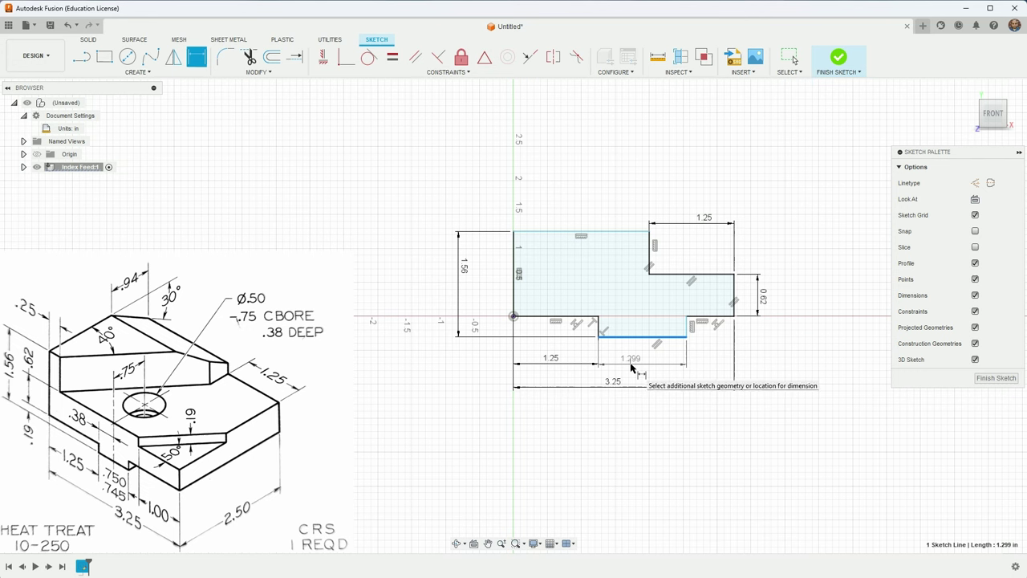
pyautogui.click(631, 366)
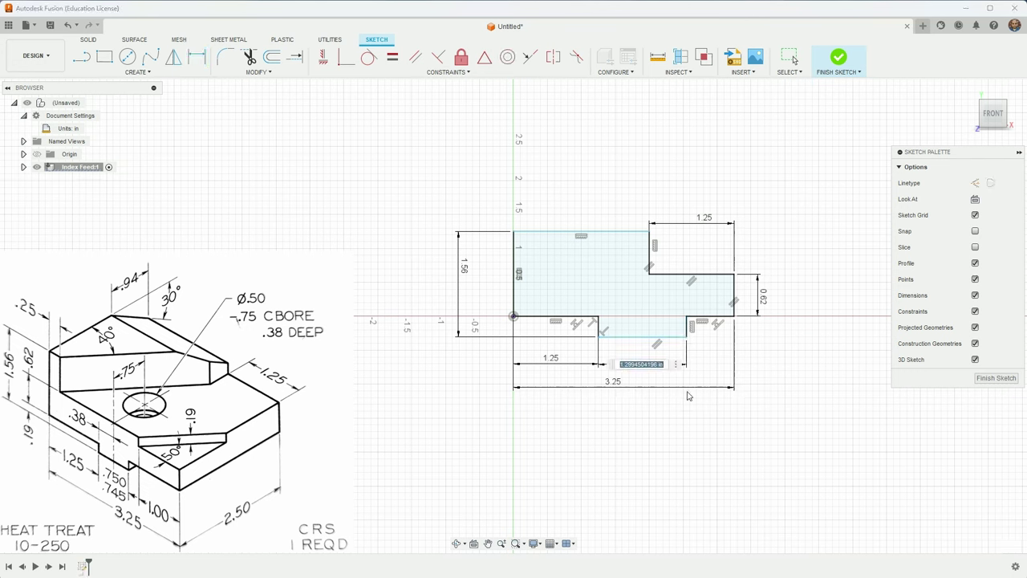
pyautogui.write('.75')
pyautogui.press('Return')
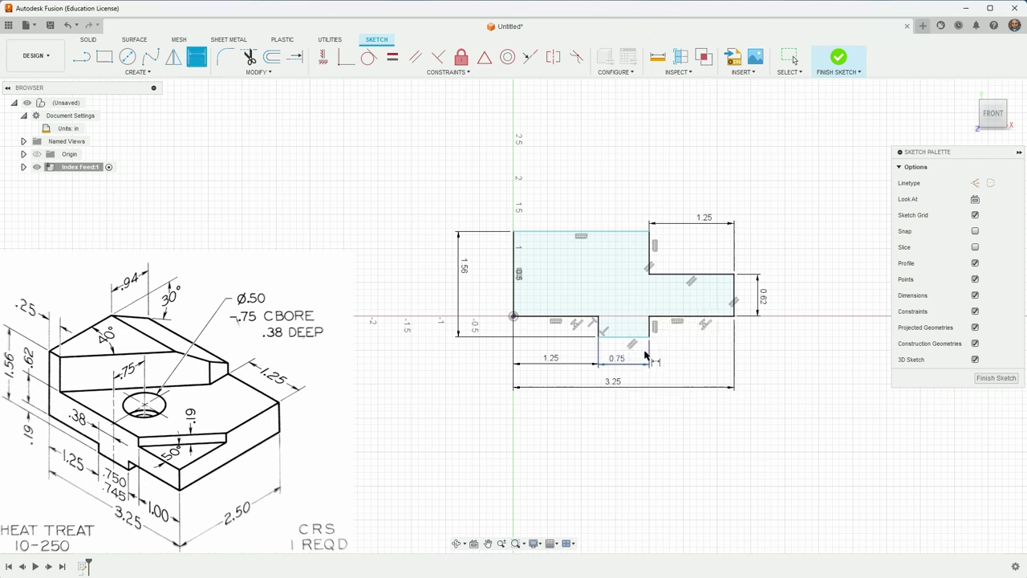
pyautogui.click(624, 336)
pyautogui.click(672, 316)
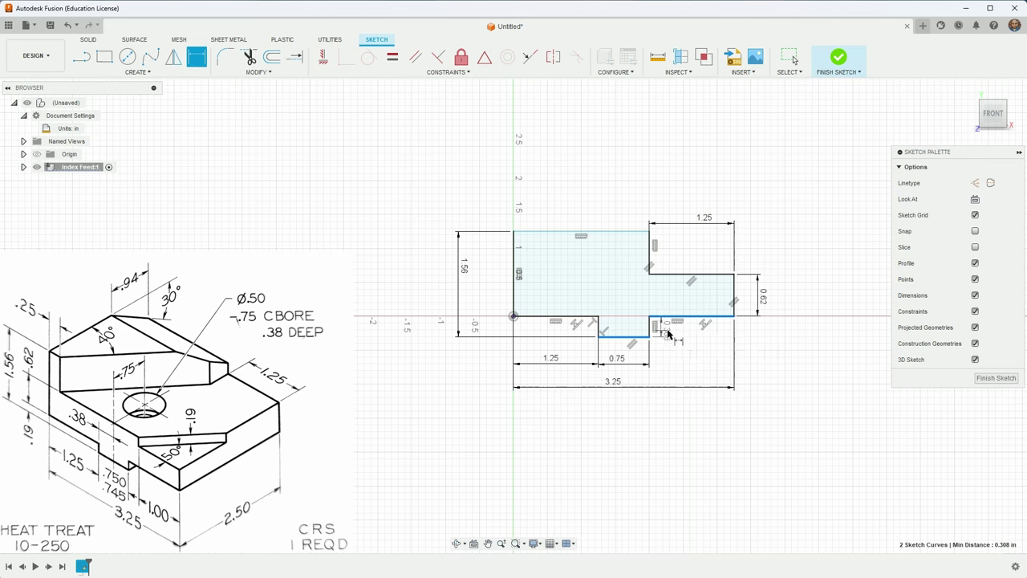
pyautogui.click(682, 343)
pyautogui.write('.19')
pyautogui.press('Return')
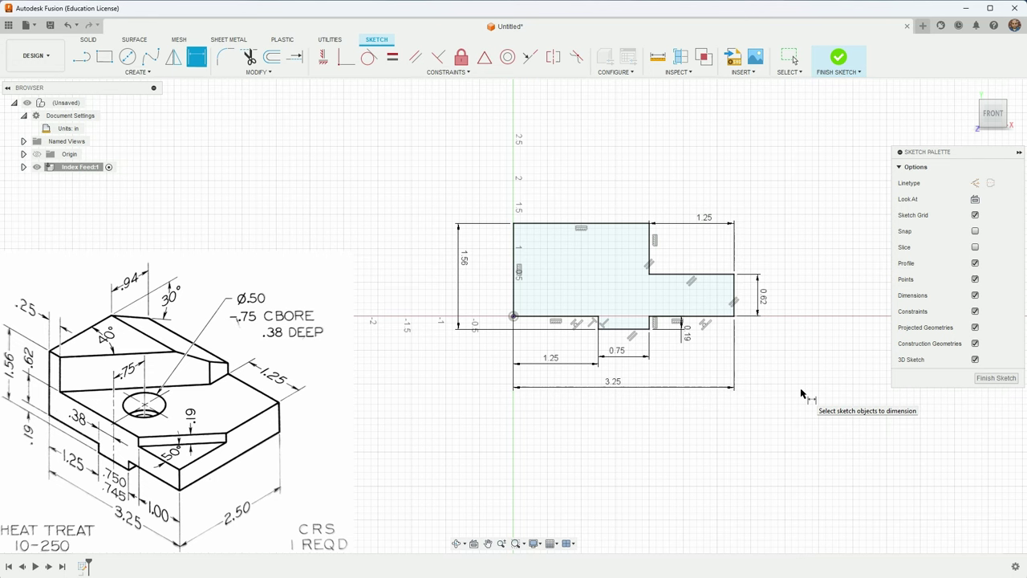
# Finish the sketch and extrude the front profile 2.5 in as a new body.
pyautogui.click(838, 60)
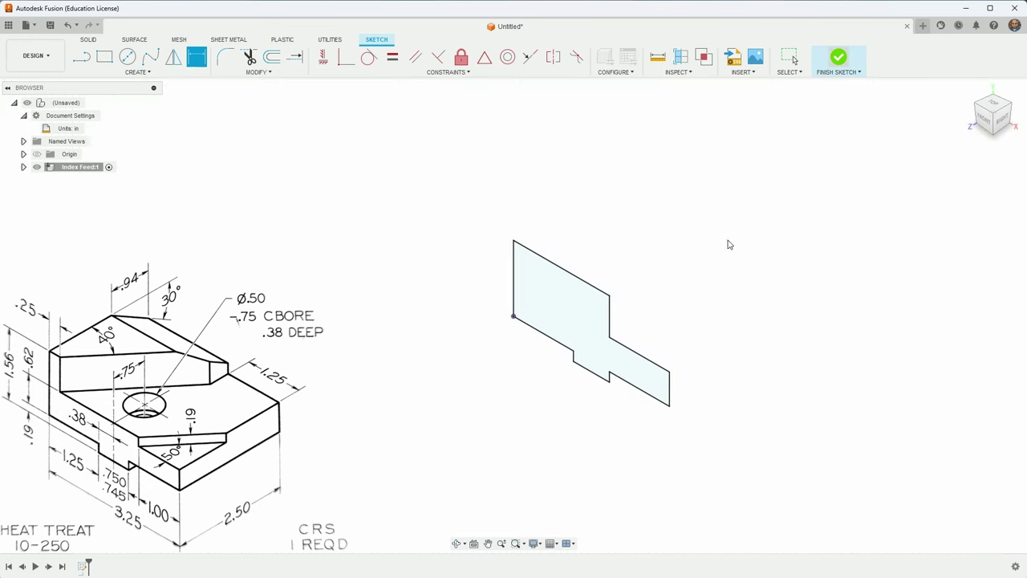
pyautogui.press('e')
pyautogui.click(584, 317)
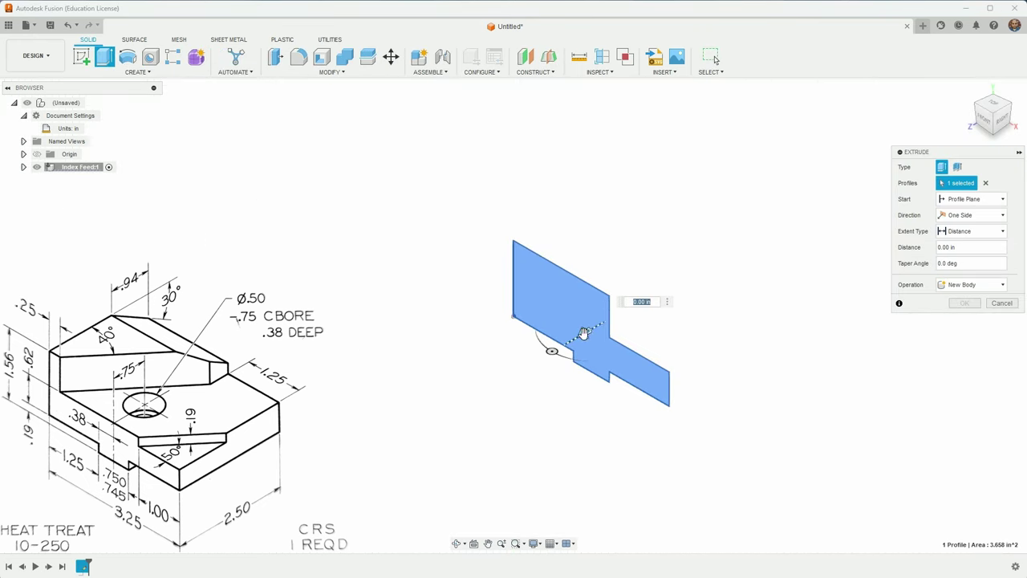
pyautogui.moveTo(585, 334); pyautogui.dragTo(708, 269)
pyautogui.write('2.5')
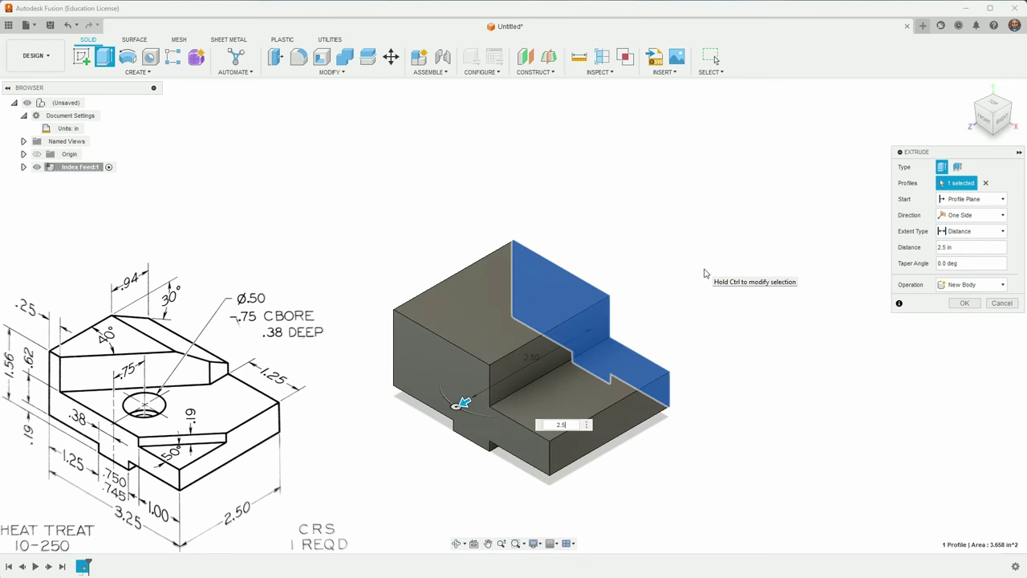
pyautogui.write('-')
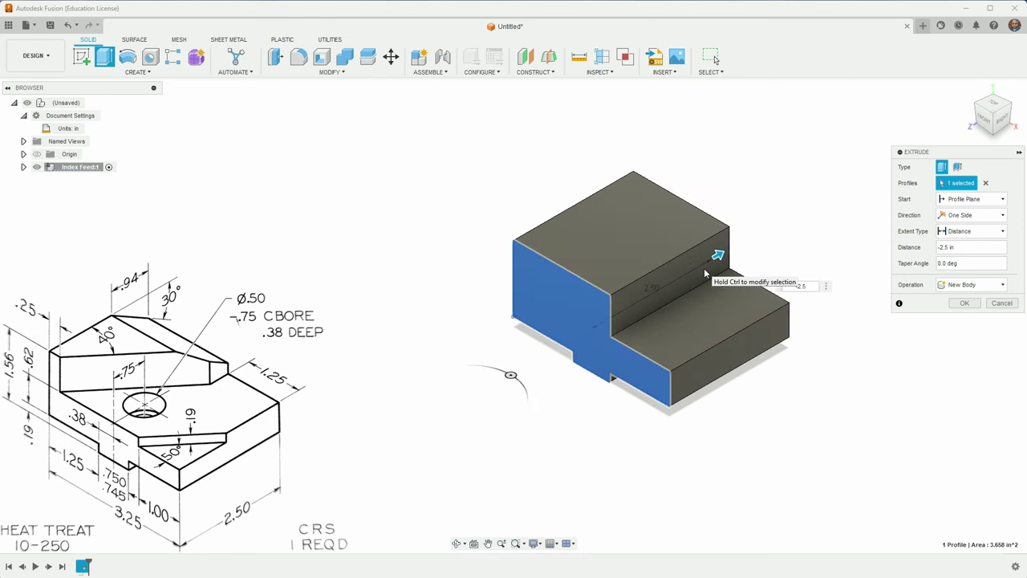
pyautogui.press('Return')
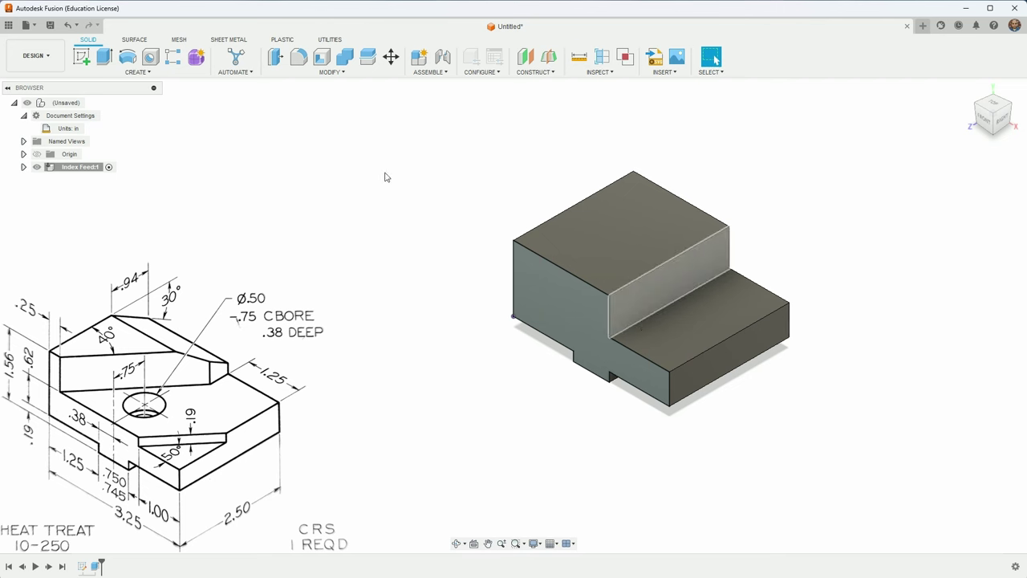
# Rename Sketch1 in the browser to Front.
pyautogui.click(23, 167)
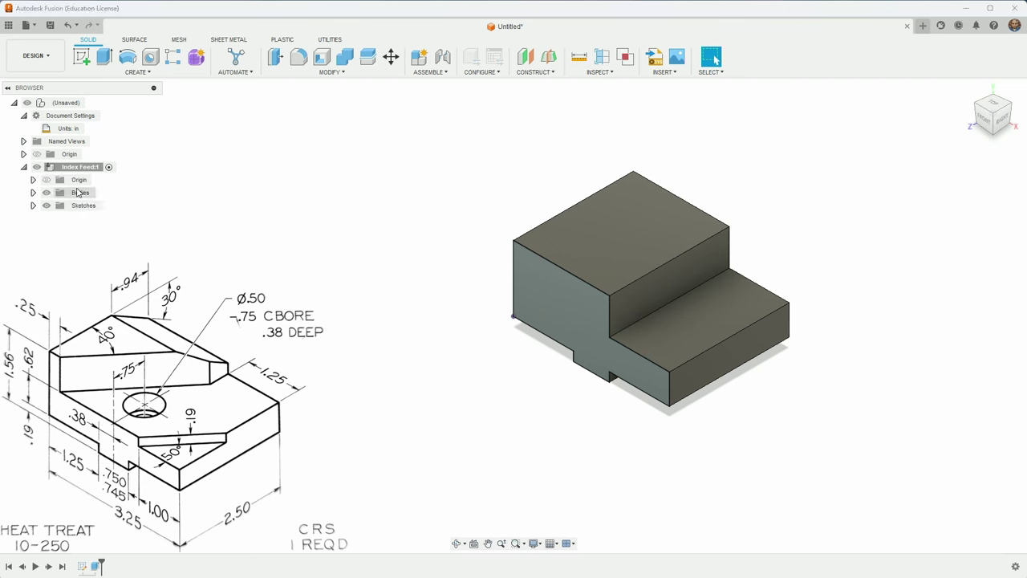
pyautogui.click(33, 206)
pyautogui.click(88, 219)
pyautogui.doubleClick(88, 218)
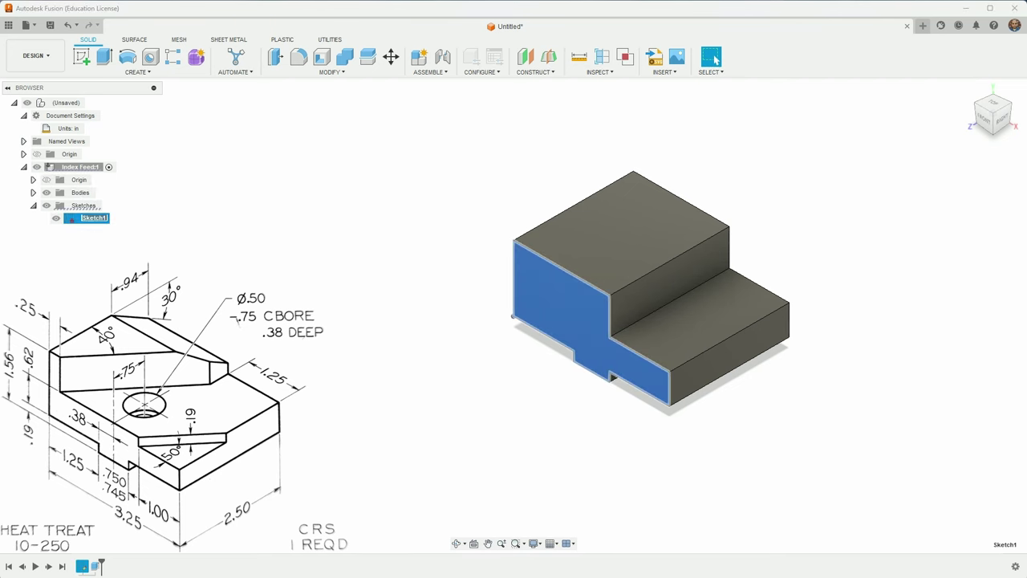
pyautogui.write('Profilent')
pyautogui.press('Return')
pyautogui.click(165, 123)
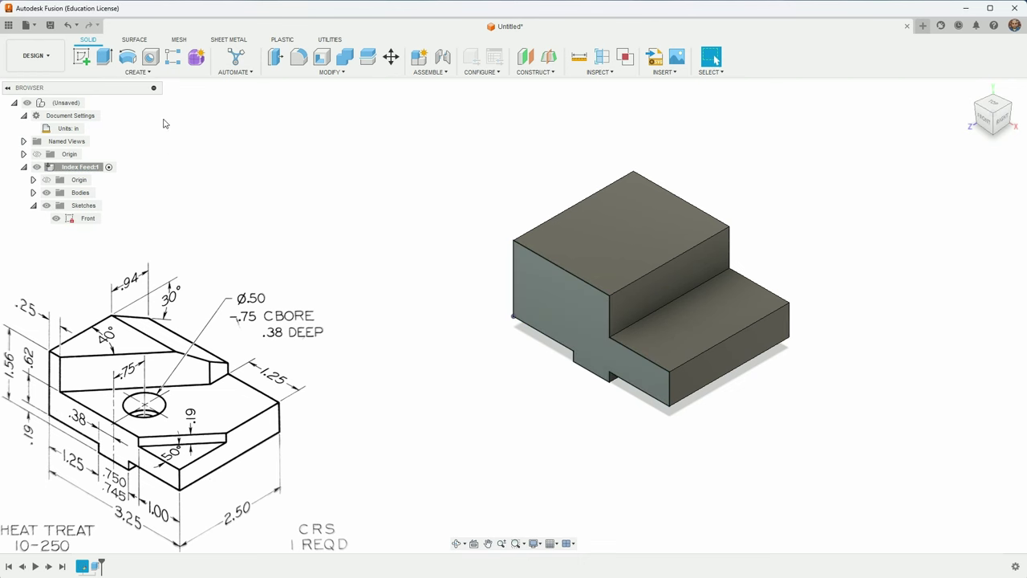
# Start a sketch on the top plane and project both top faces of the block into it.
pyautogui.click(82, 59)
pyautogui.click(516, 349)
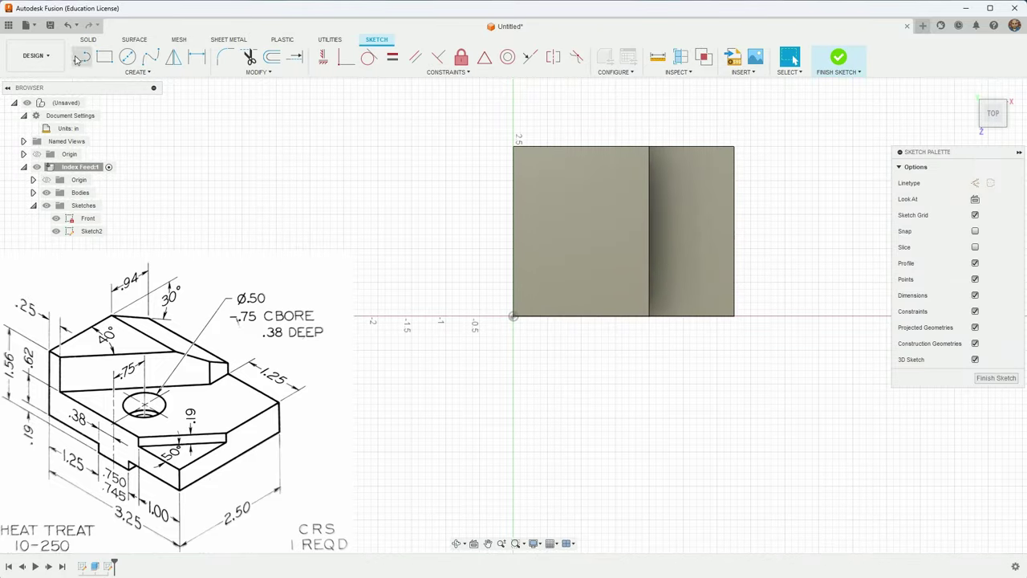
pyautogui.click(82, 57)
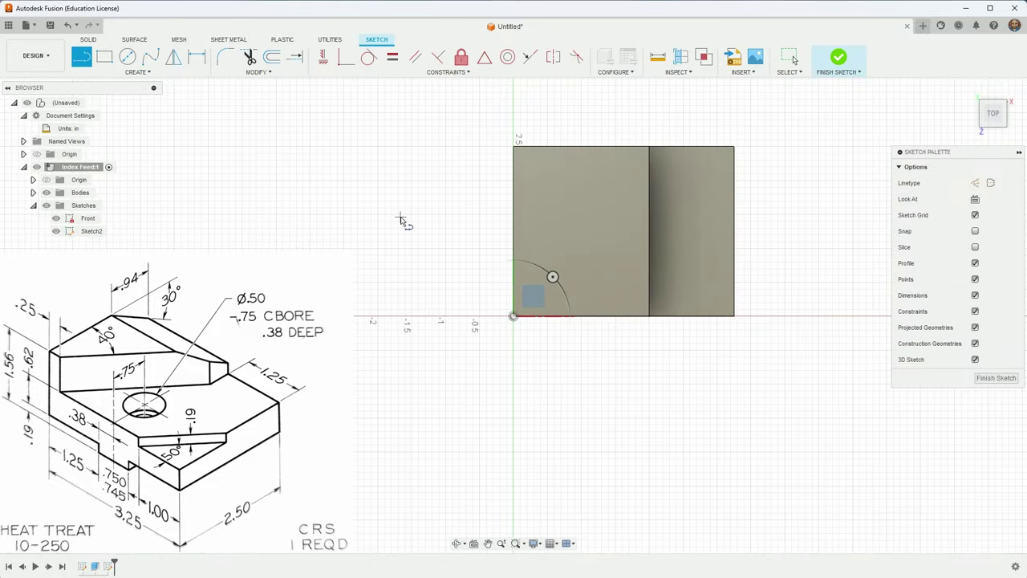
pyautogui.press('p')
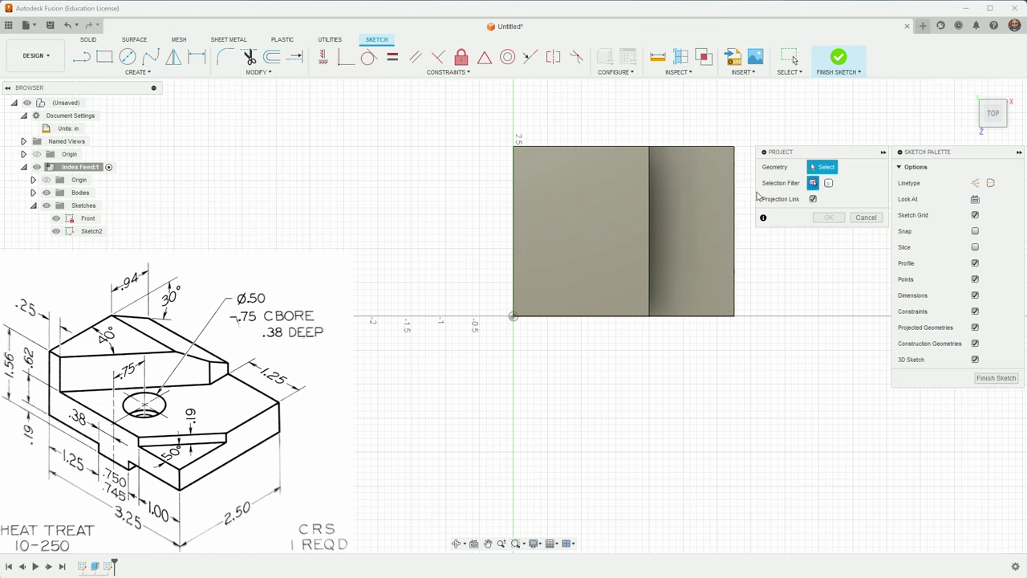
pyautogui.click(625, 228)
pyautogui.click(699, 229)
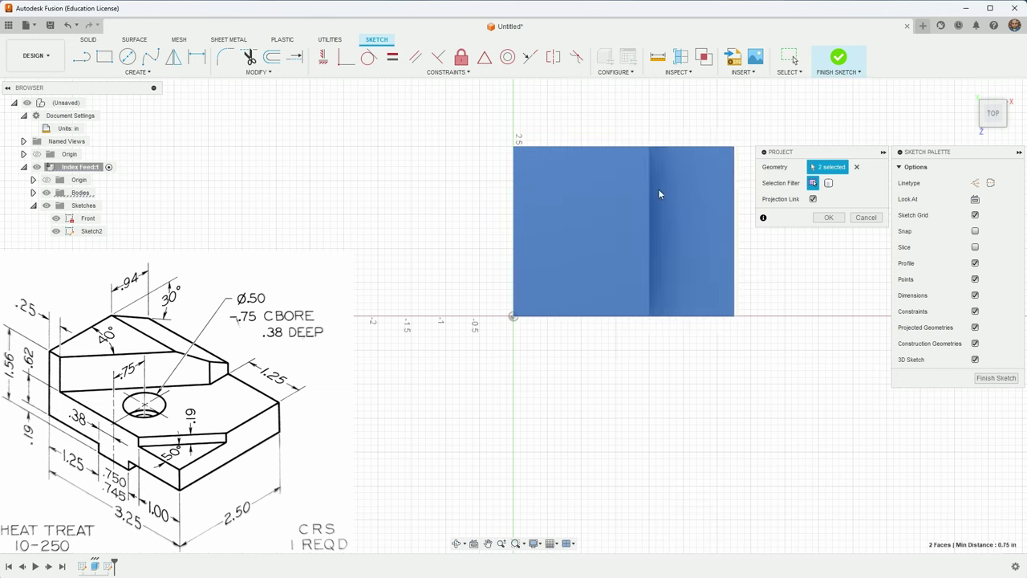
pyautogui.click(828, 220)
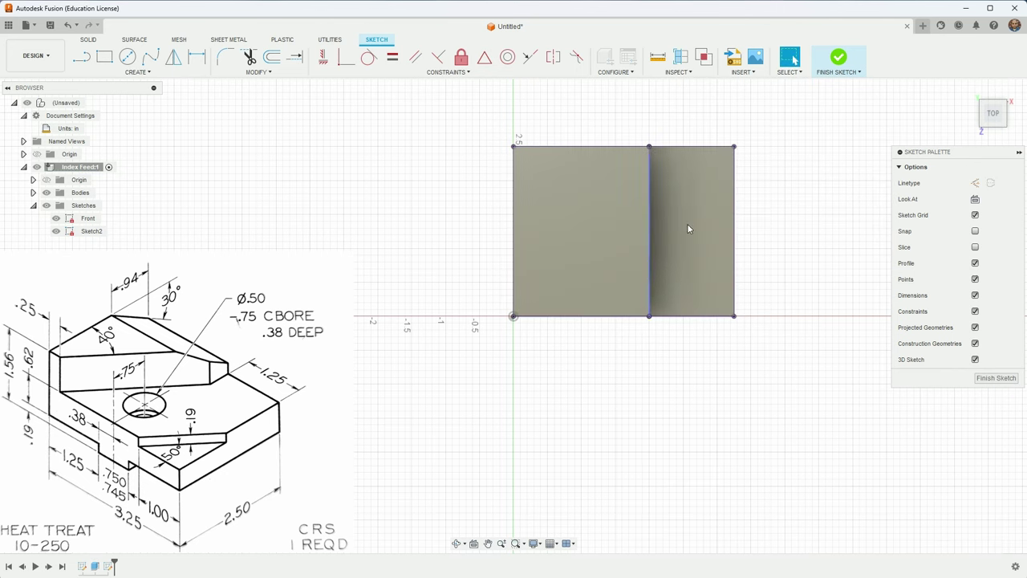
# Draw a slanted line from near the origin to the middle edge, then begin a second one.
pyautogui.click(85, 60)
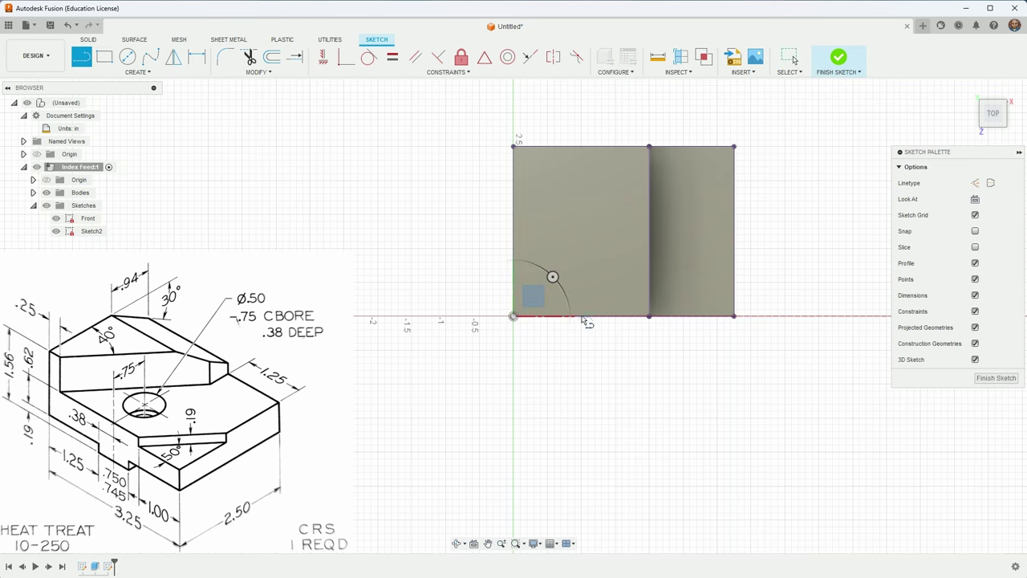
pyautogui.scroll(1, 588, 311)
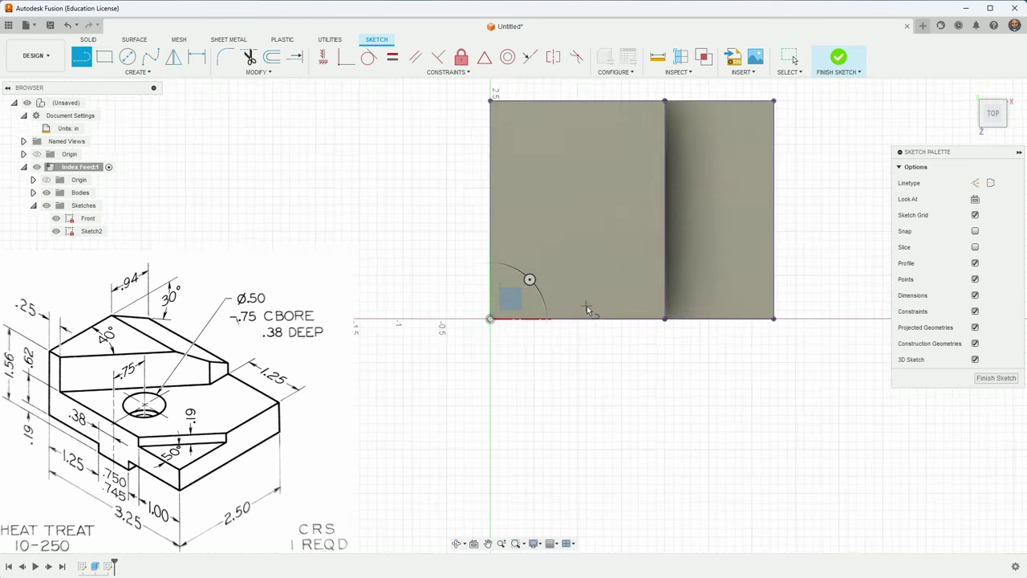
pyautogui.scroll(2, 588, 312)
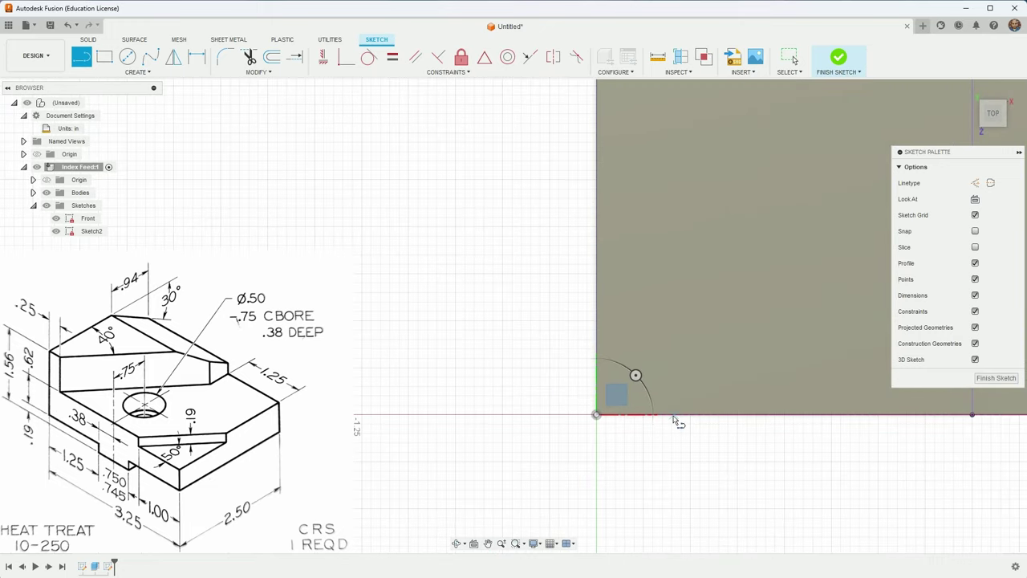
pyautogui.click(676, 417)
pyautogui.scroll(-2, 674, 377)
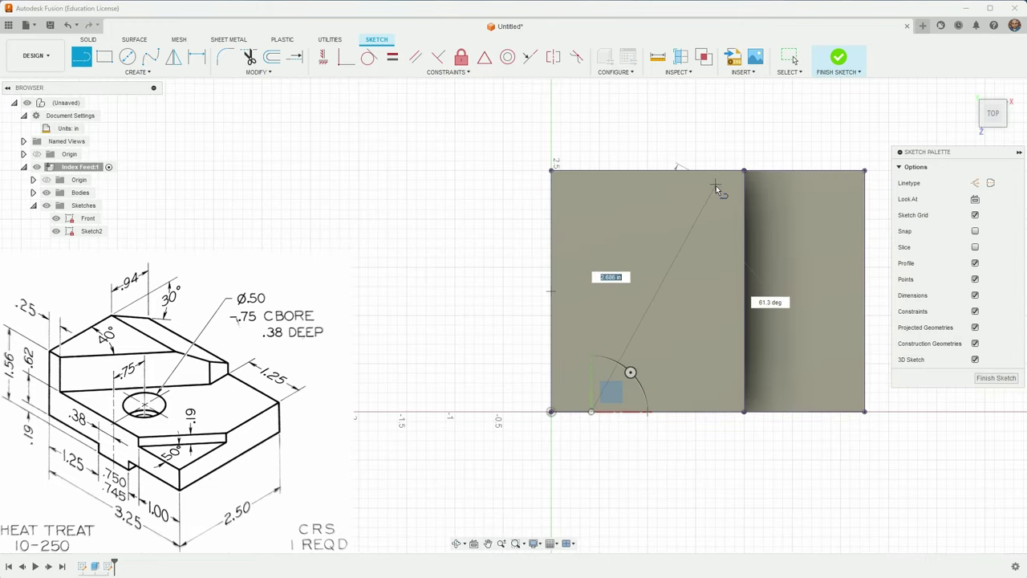
pyautogui.click(744, 214)
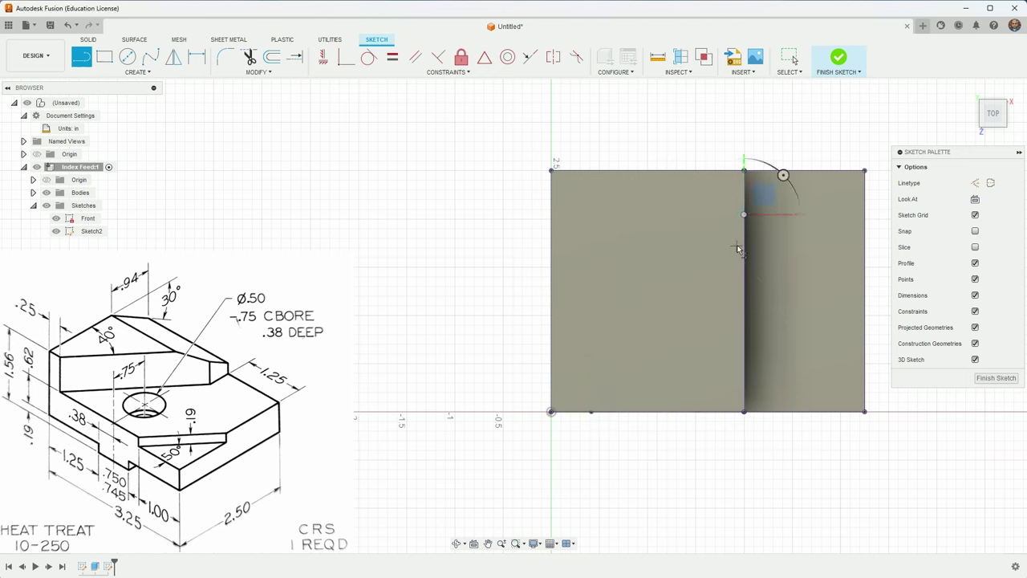
pyautogui.click(813, 413)
pyautogui.press('Escape')
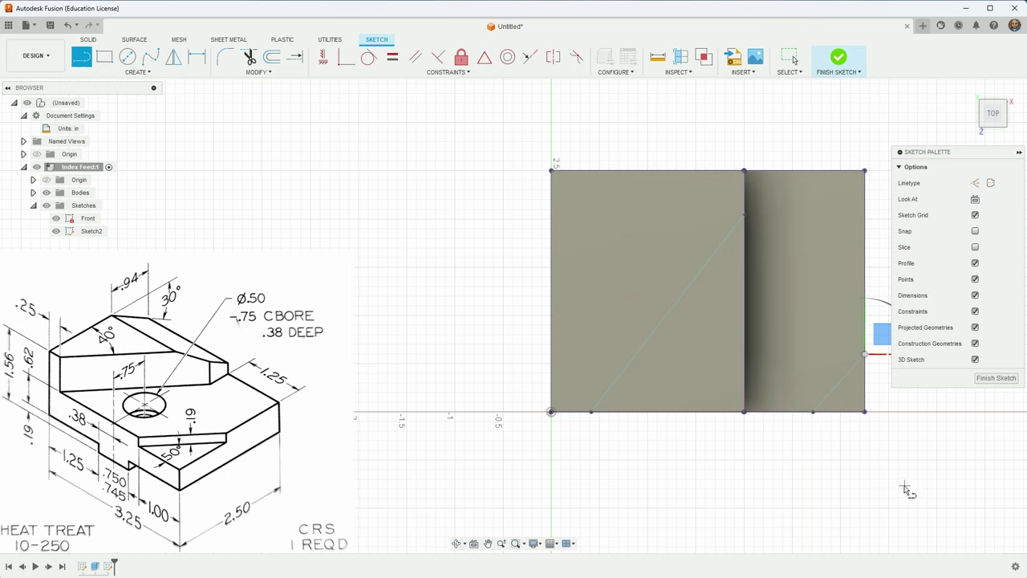
# Dimension the short corner line at 50° to the bottom edge and 1.00 from the corner.
pyautogui.press('Escape')
pyautogui.click(838, 385)
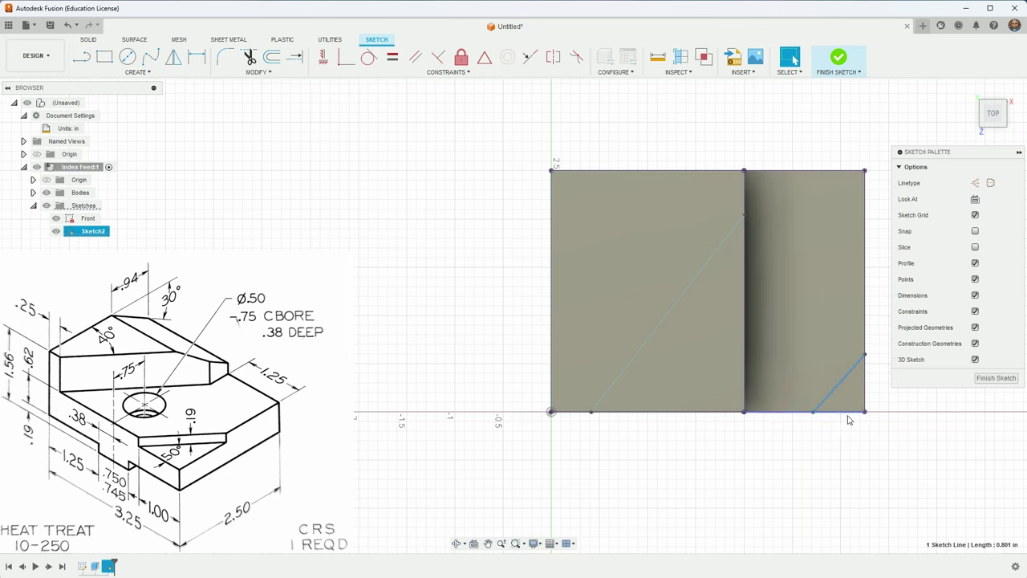
pyautogui.keyDown('shift'); pyautogui.click(852, 411); pyautogui.keyUp('shift')
pyautogui.press('d')
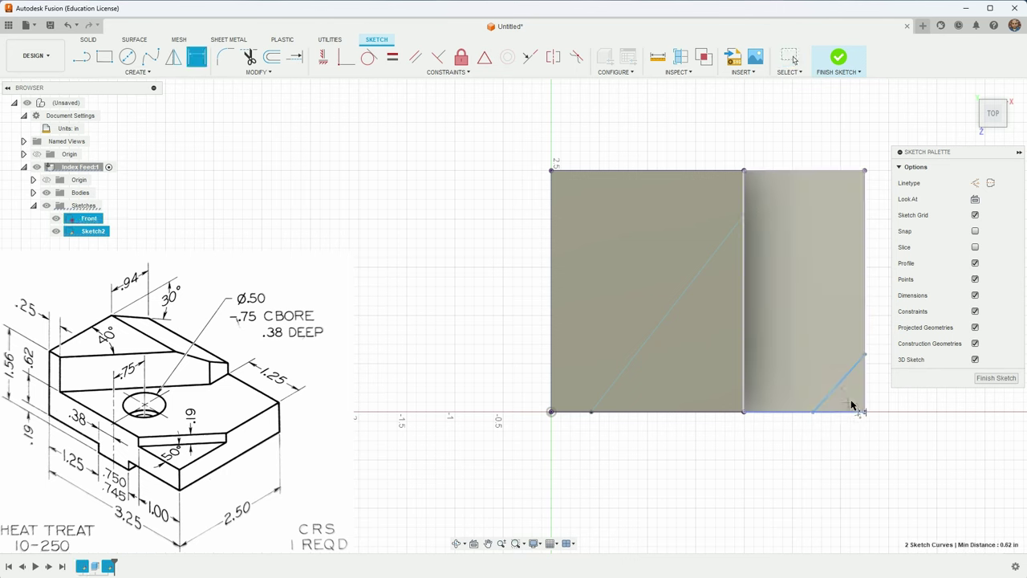
pyautogui.click(852, 401)
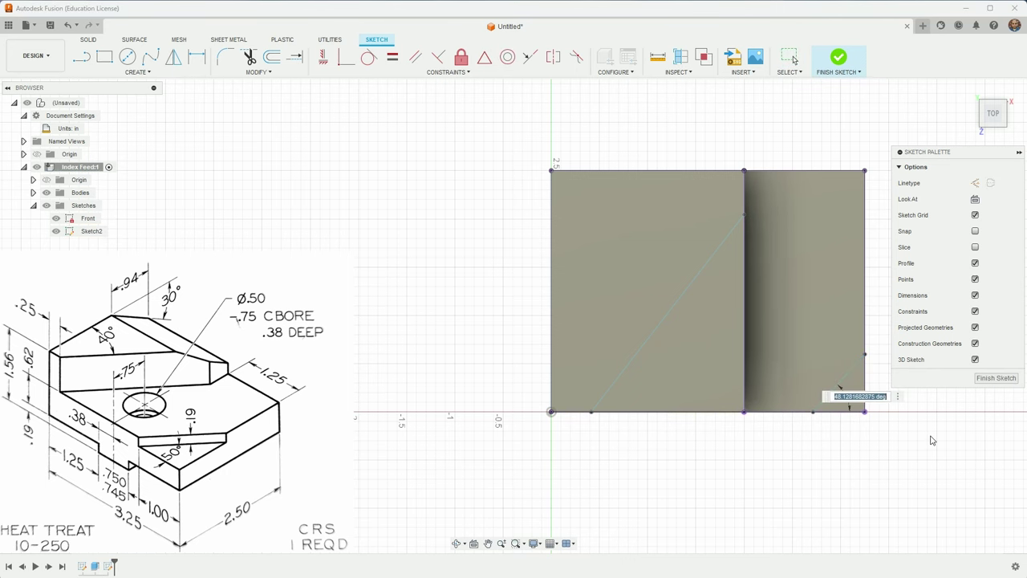
pyautogui.write('50')
pyautogui.press('Return')
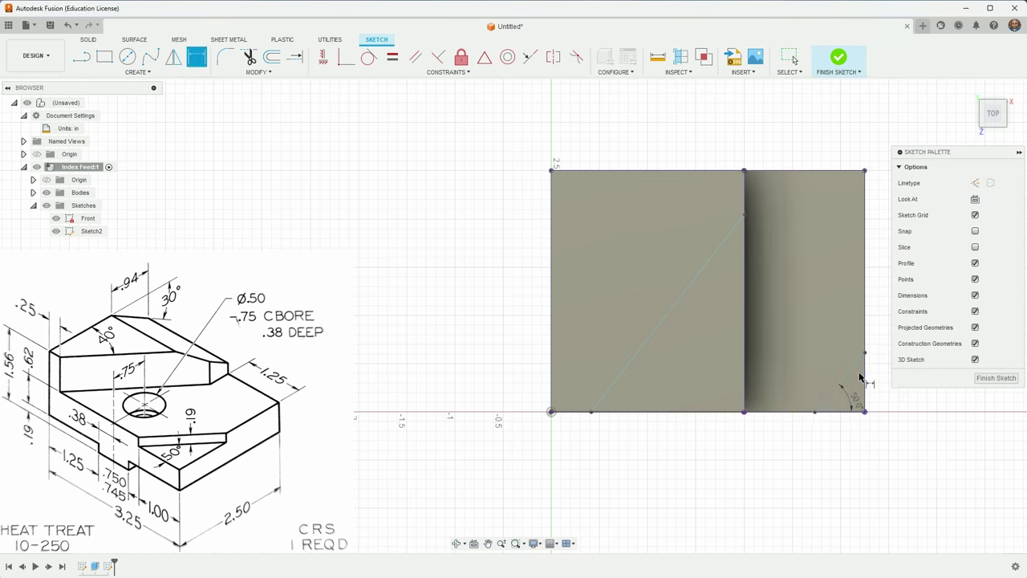
pyautogui.click(815, 412)
pyautogui.click(864, 412)
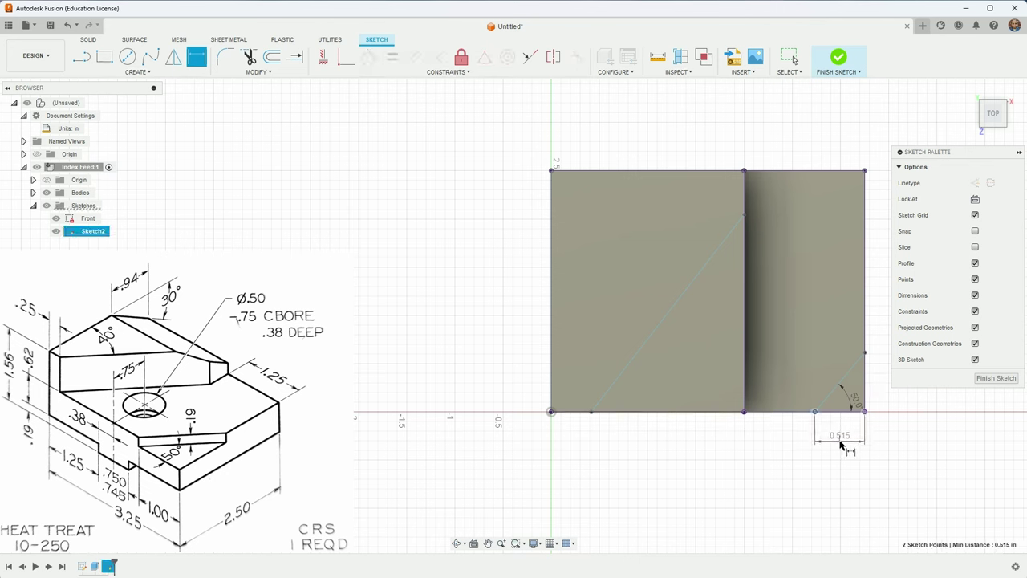
pyautogui.click(839, 446)
pyautogui.write('1')
pyautogui.press('Return')
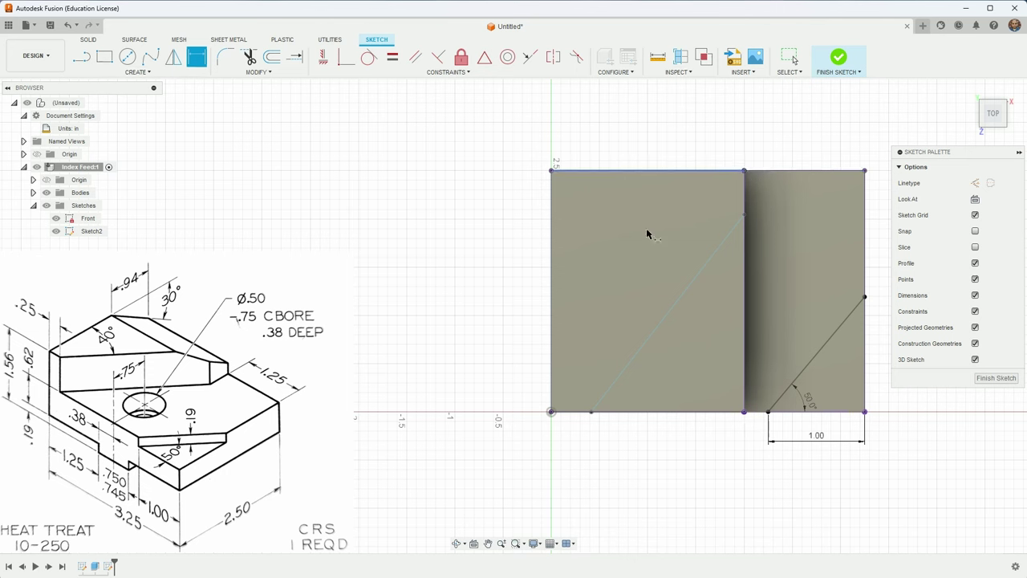
# Set the long diagonal at 40° to the left edge, offset 0.25 from the bottom-left corner.
pyautogui.click(645, 350)
pyautogui.click(552, 334)
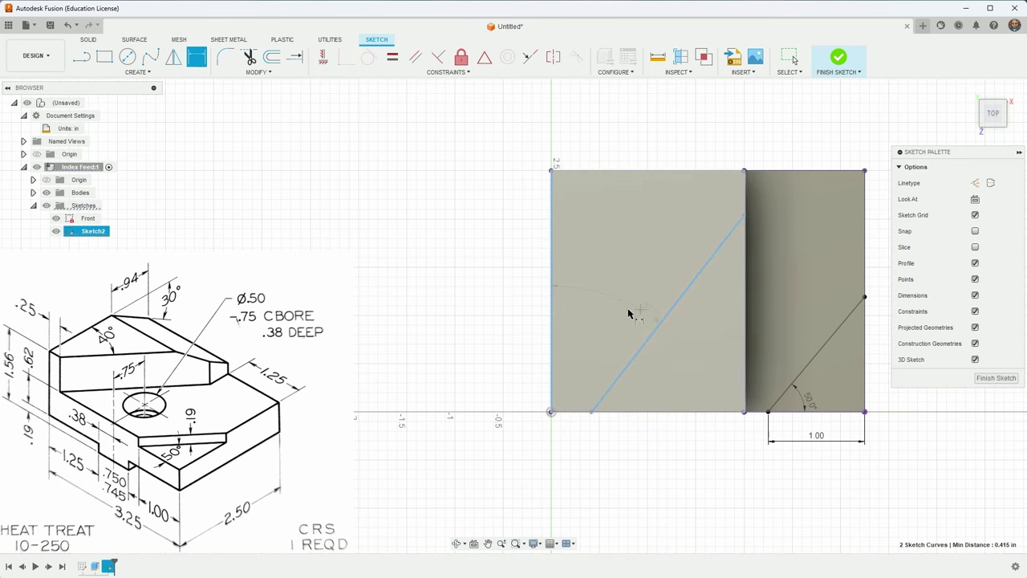
pyautogui.click(710, 348)
pyautogui.write('40')
pyautogui.press('Return')
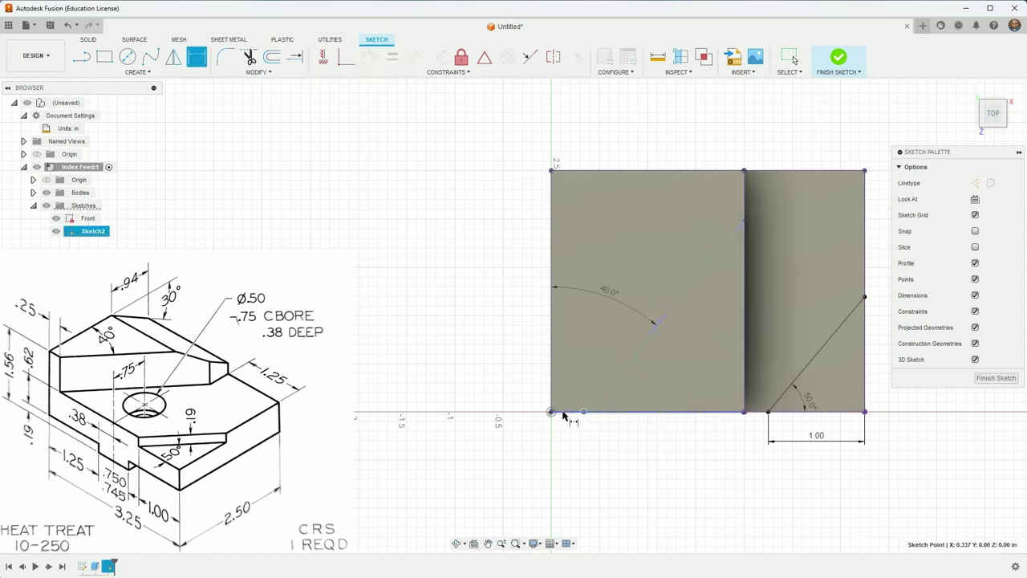
pyautogui.click(551, 411)
pyautogui.click(529, 380)
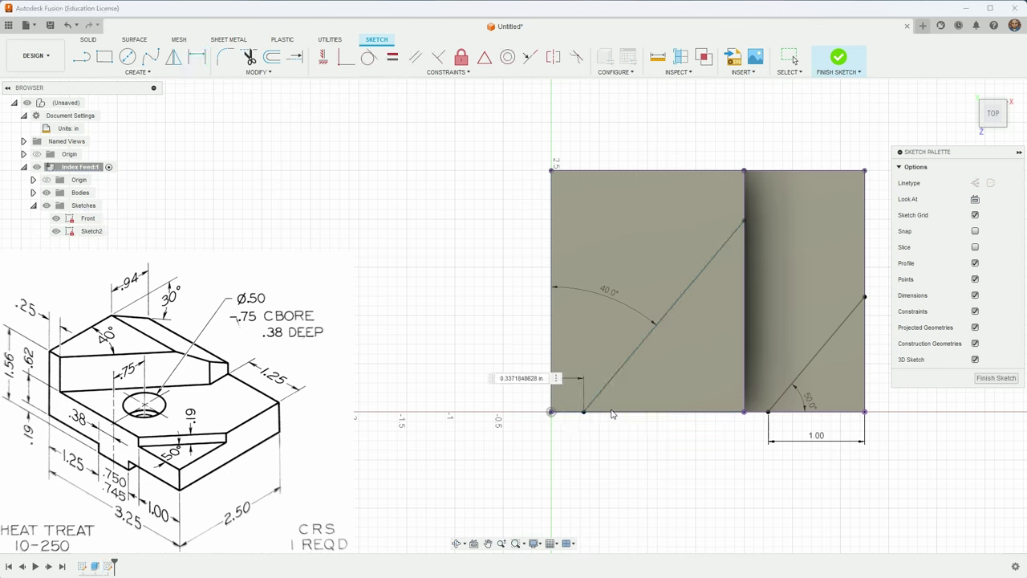
pyautogui.write('0.25')
pyautogui.press('Return')
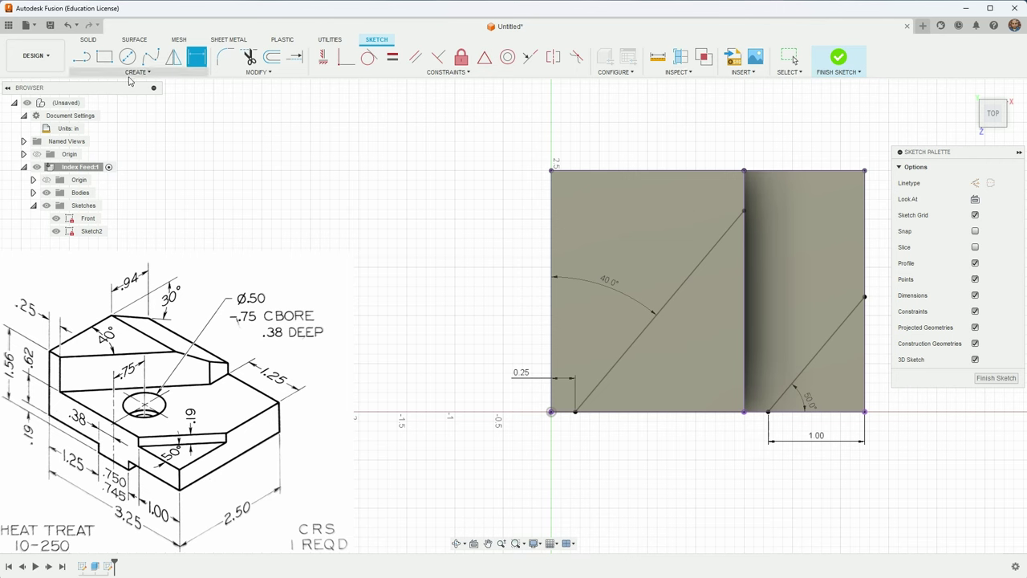
# Place a sketch point on the block's left face to mark the hole centre.
pyautogui.click(137, 72)
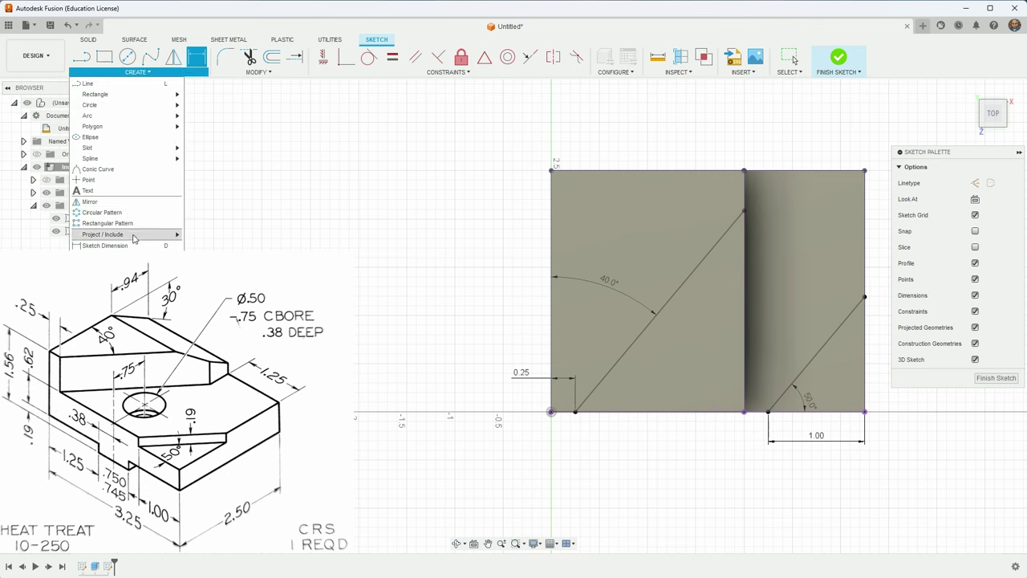
pyautogui.click(88, 180)
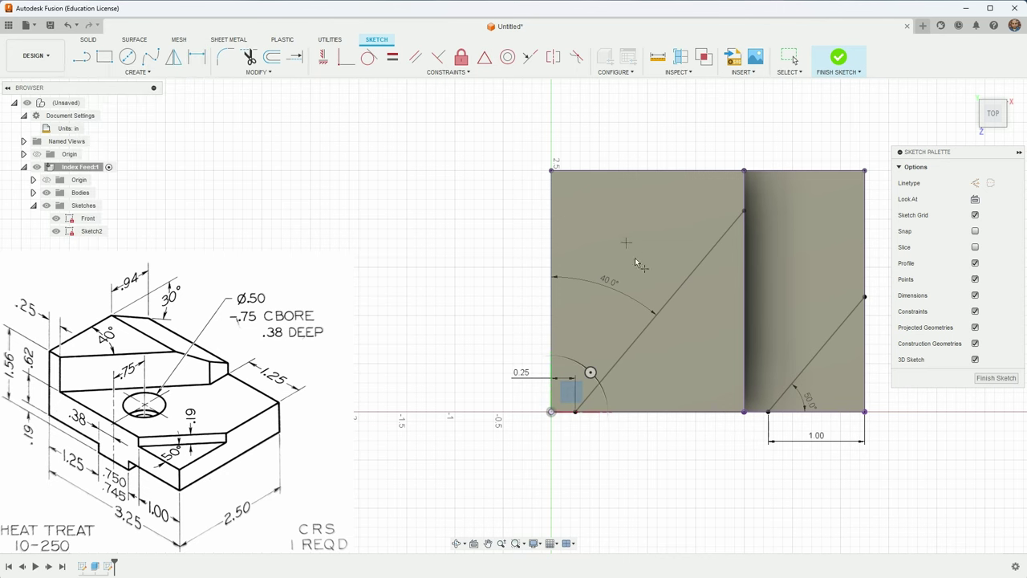
pyautogui.click(690, 358)
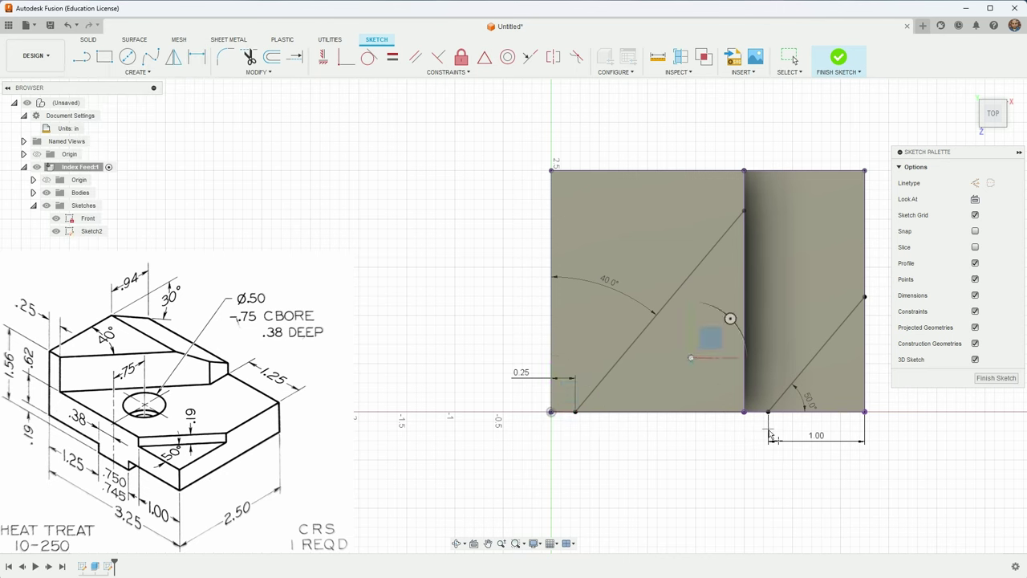
# Try dimensioning the point to the bottom edge, dismissing the over-constrained warning.
pyautogui.keyDown('shift'); pyautogui.click(699, 411); pyautogui.keyUp('shift')
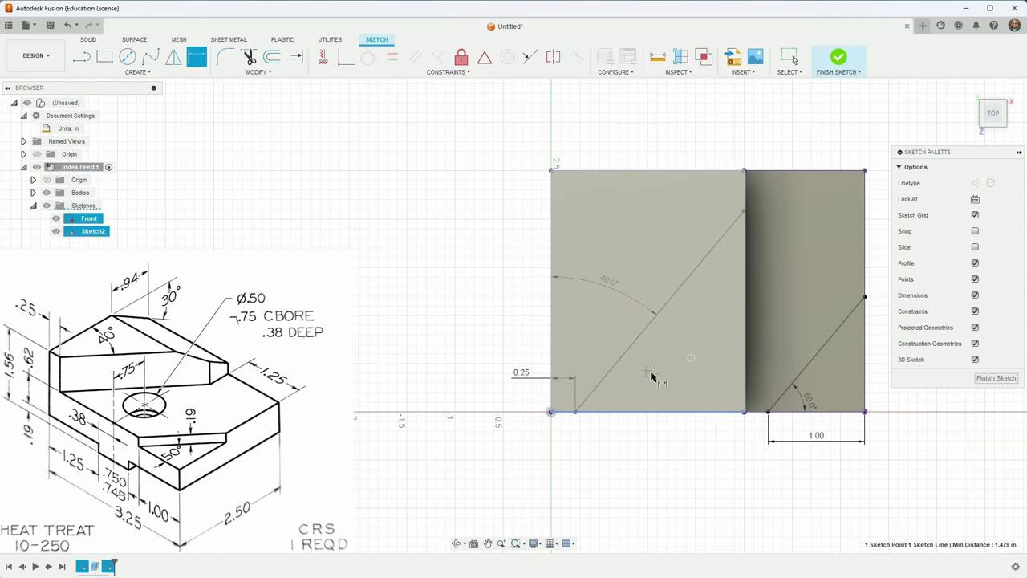
pyautogui.click(684, 388)
pyautogui.press('Escape')
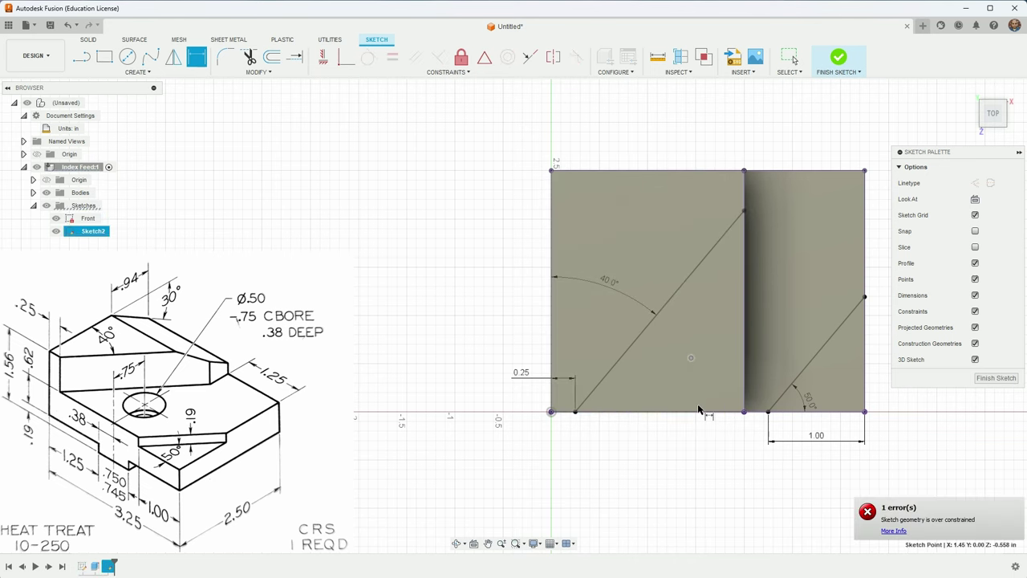
pyautogui.keyDown('shift'); pyautogui.click(699, 412); pyautogui.keyUp('shift')
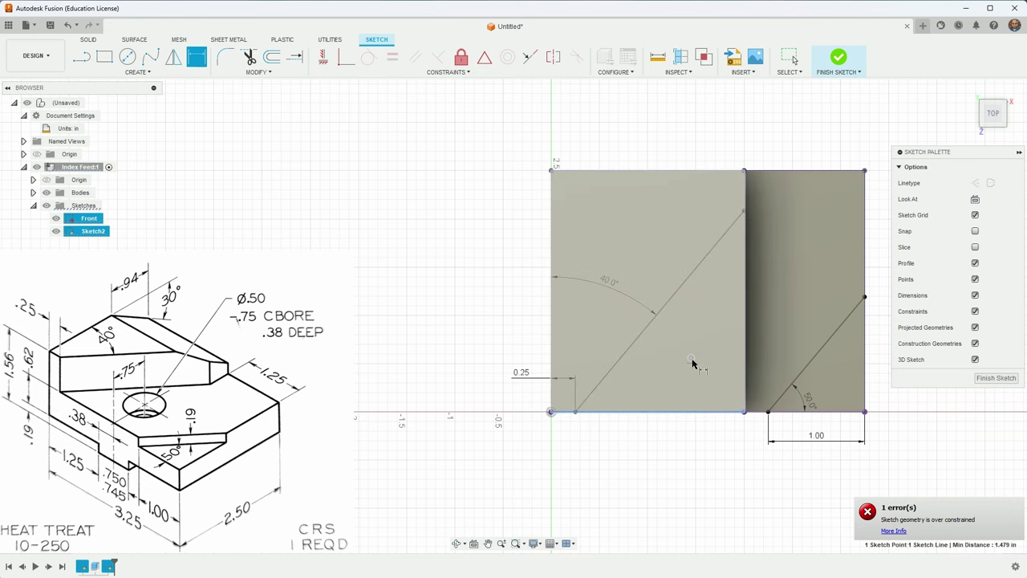
pyautogui.press('Escape')
pyautogui.press('Escape')
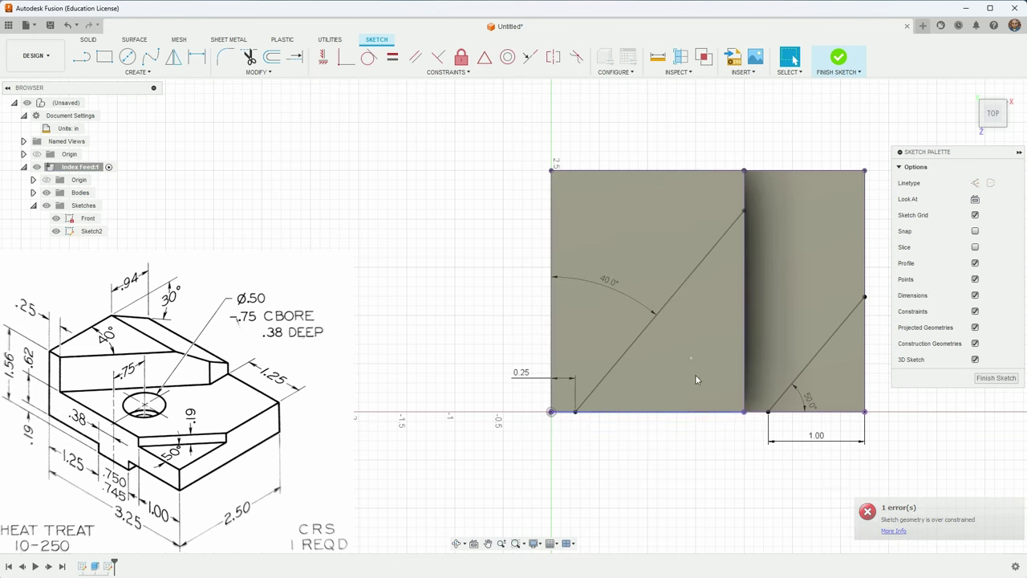
pyautogui.press('d')
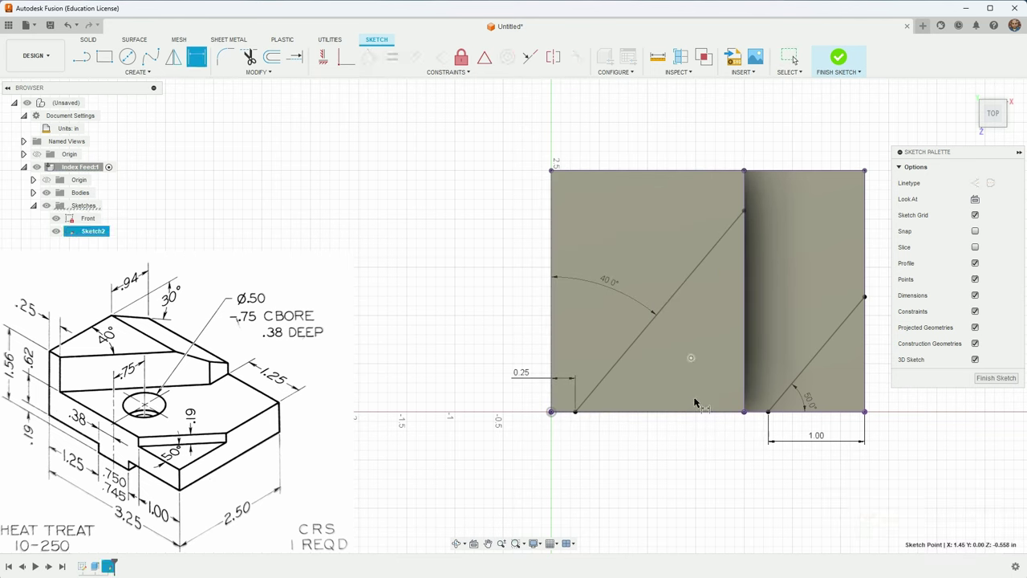
pyautogui.click(698, 412)
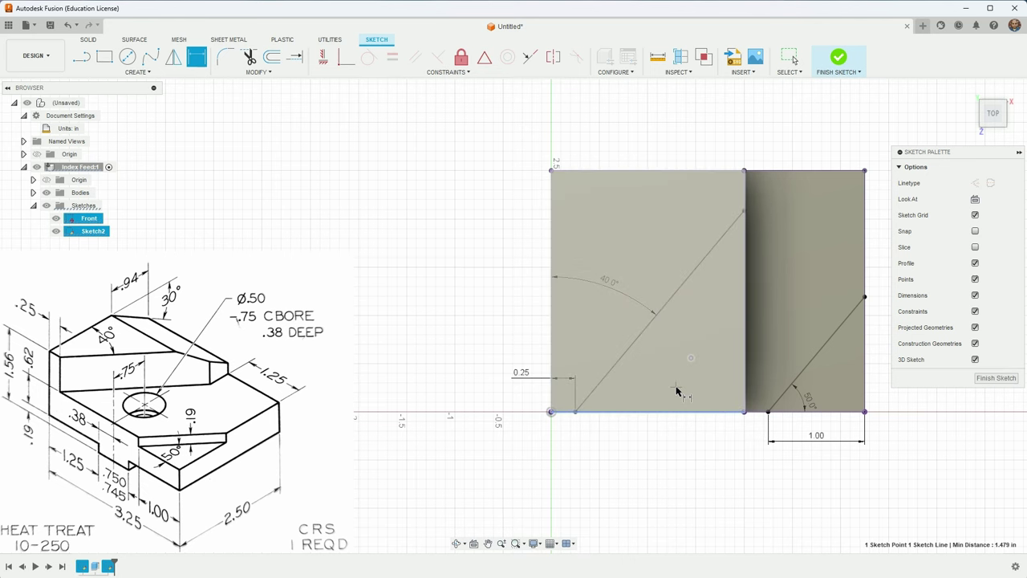
pyautogui.press('Escape')
pyautogui.press('d')
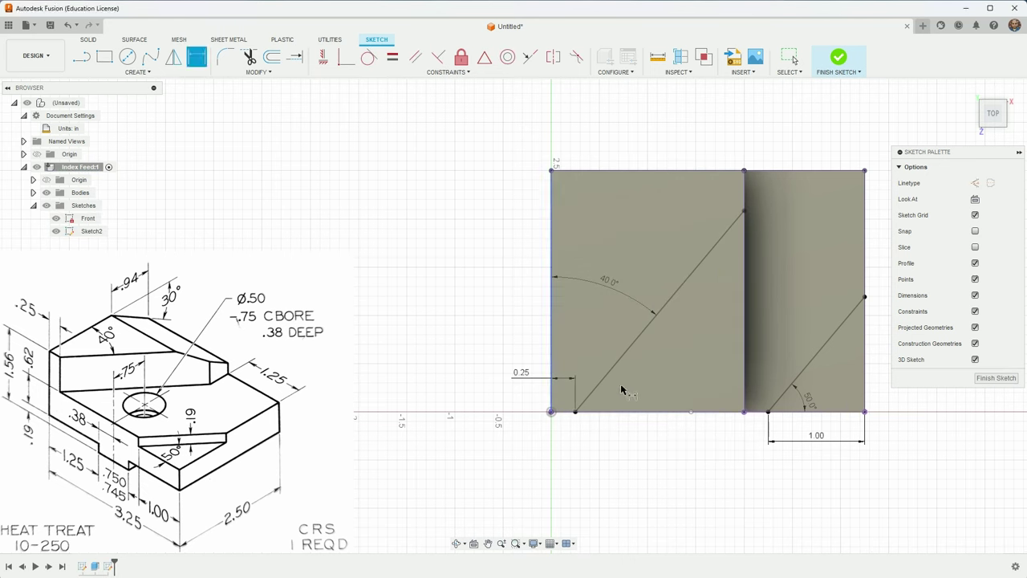
pyautogui.press('Escape')
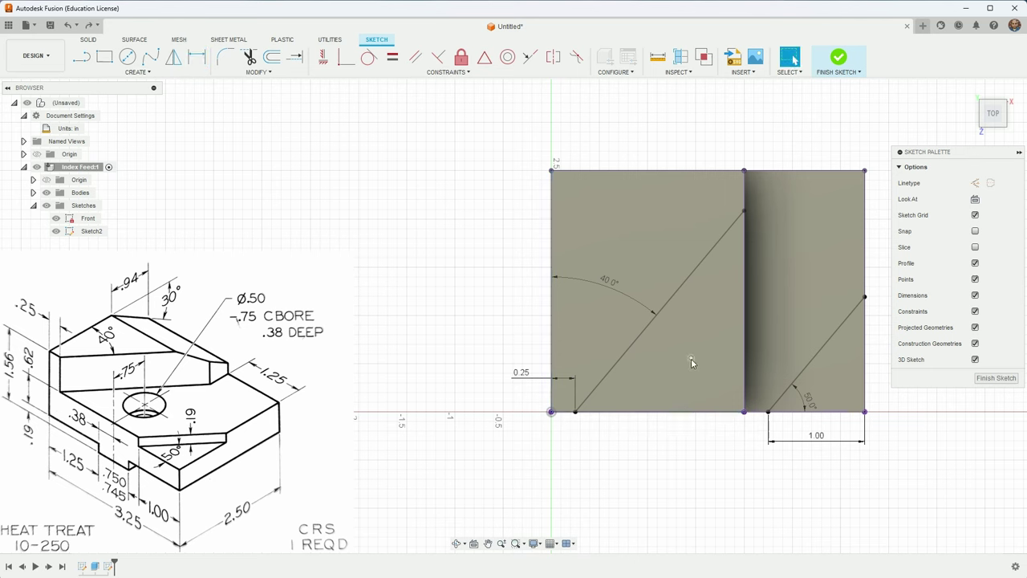
# Select the point and bottom edge for a dimension, cancel it, and return to Home view.
pyautogui.click(690, 359)
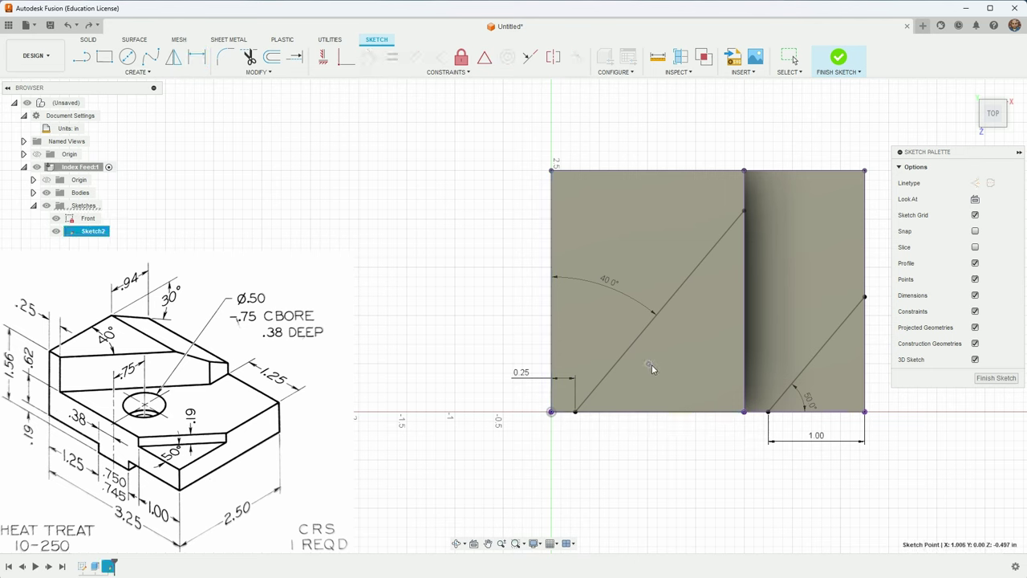
pyautogui.keyDown('ctrl'); pyautogui.click(698, 412); pyautogui.keyUp('ctrl')
pyautogui.press('d')
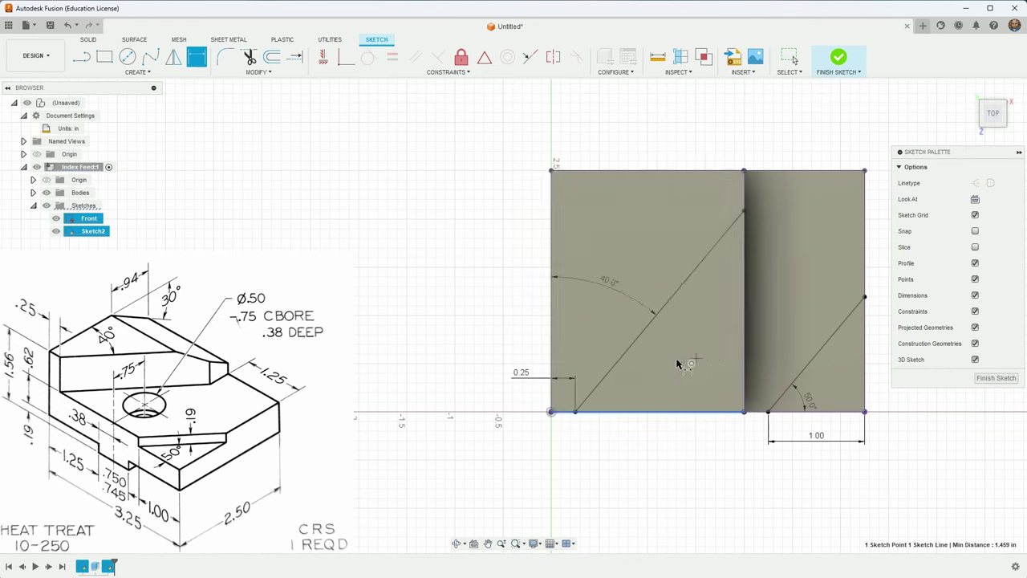
pyautogui.press('Escape')
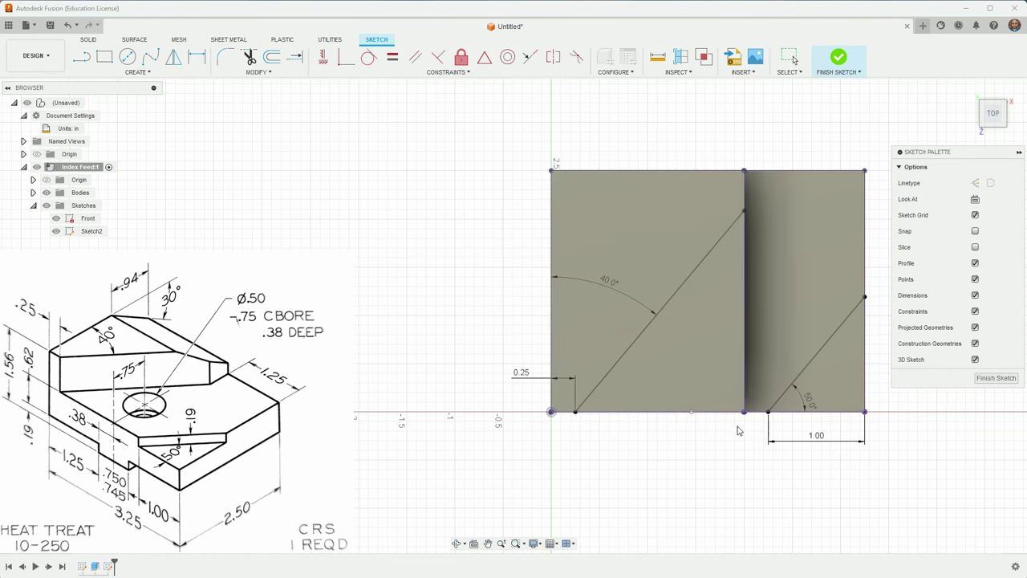
pyautogui.press('Escape')
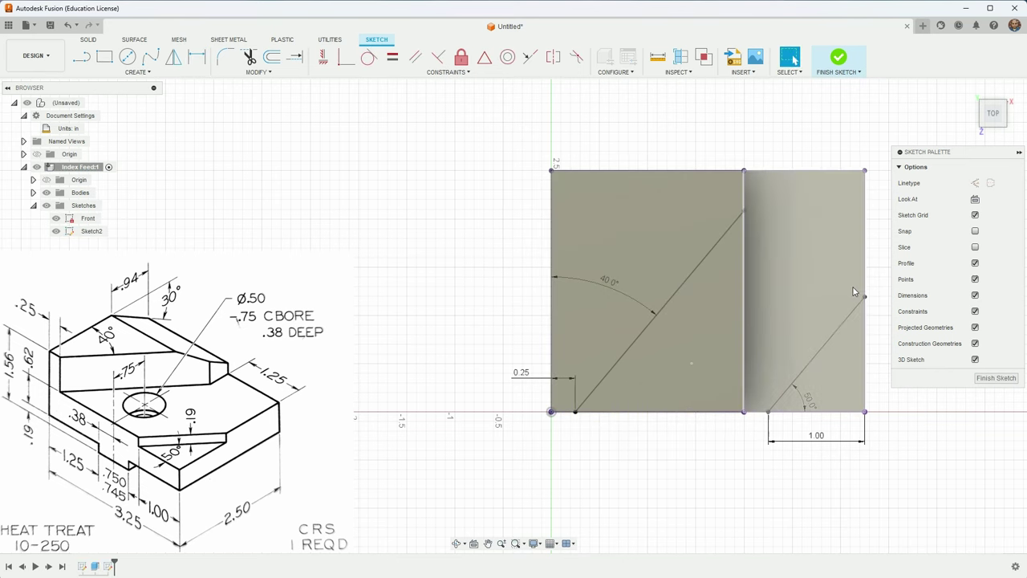
pyautogui.click(968, 89)
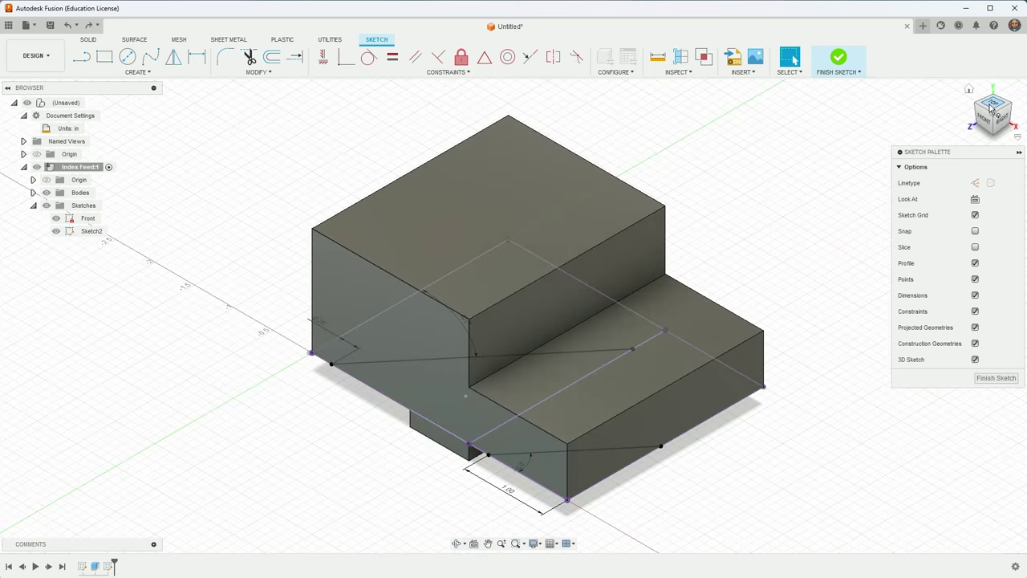
# Dimension the hole-centre point 0.75 vertically from the lower middle corner point.
pyautogui.click(991, 108)
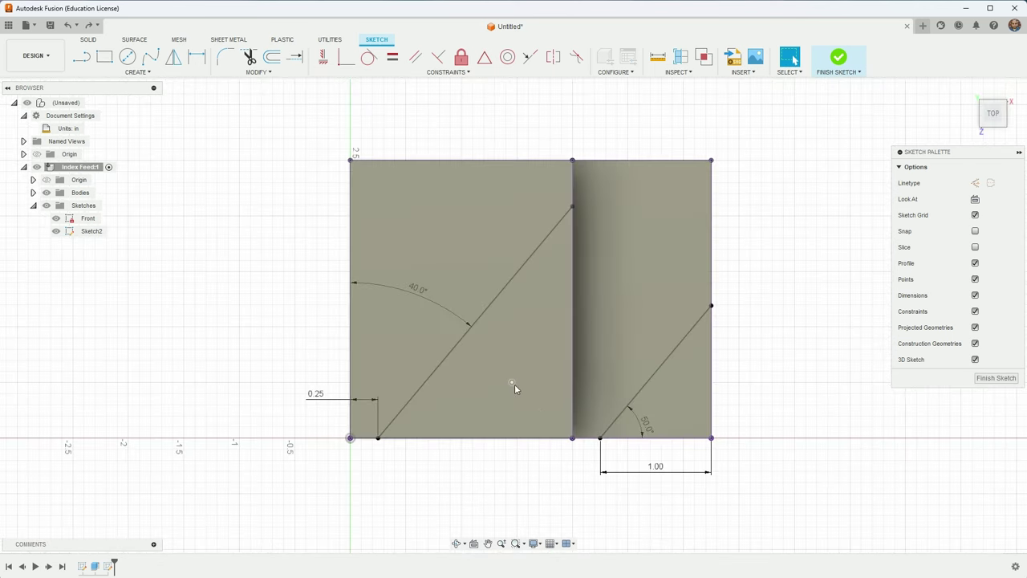
pyautogui.click(514, 384)
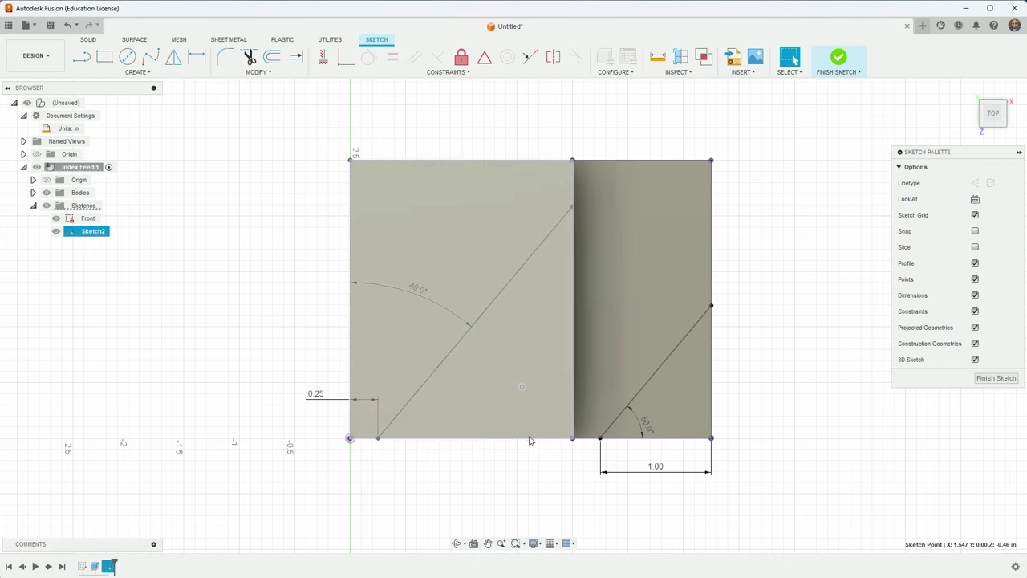
pyautogui.keyDown('shift'); pyautogui.click(572, 437); pyautogui.keyUp('shift')
pyautogui.press('d')
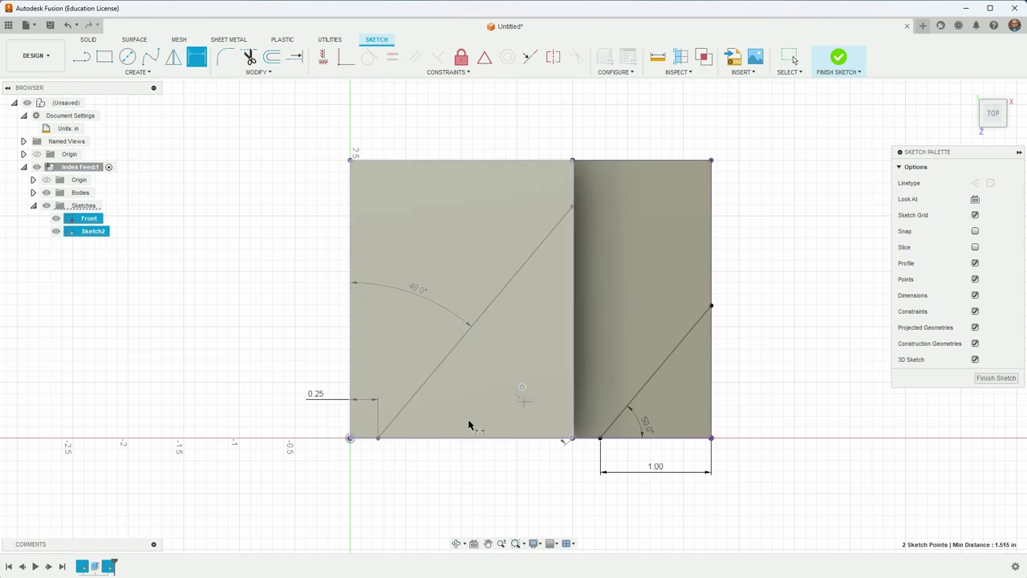
pyautogui.click(485, 418)
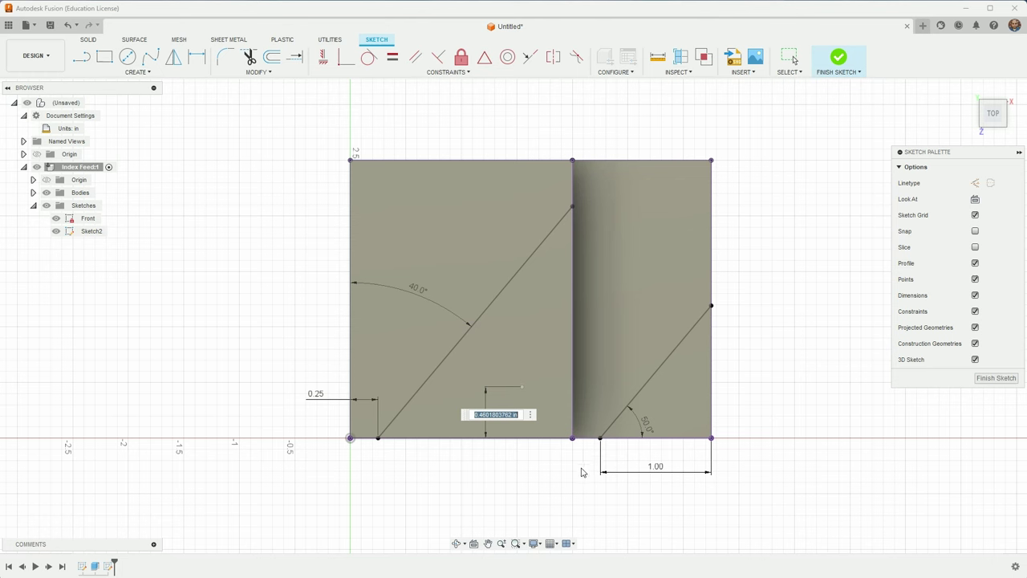
pyautogui.press('BackSpace')
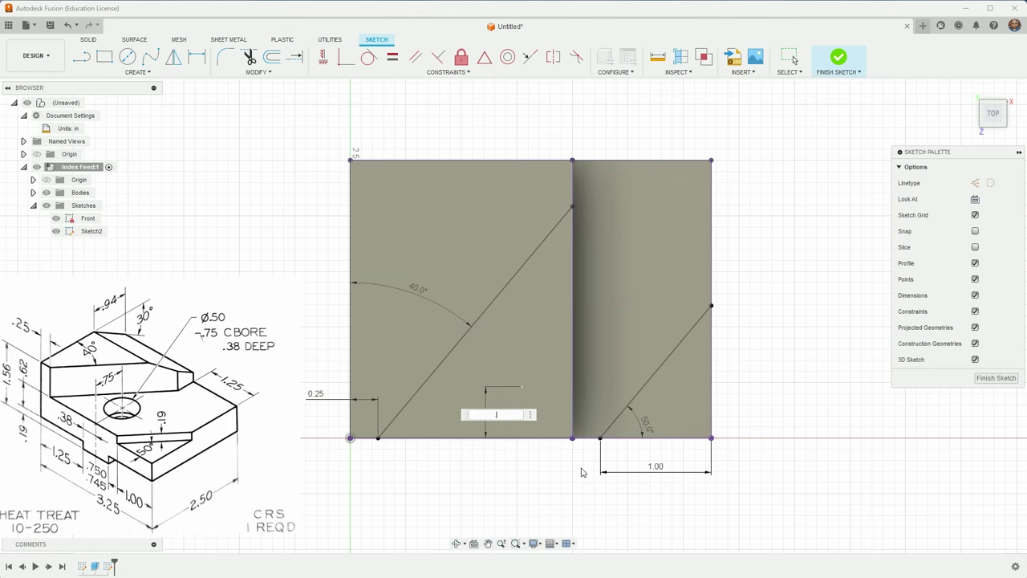
pyautogui.write('.75')
pyautogui.press('Return')
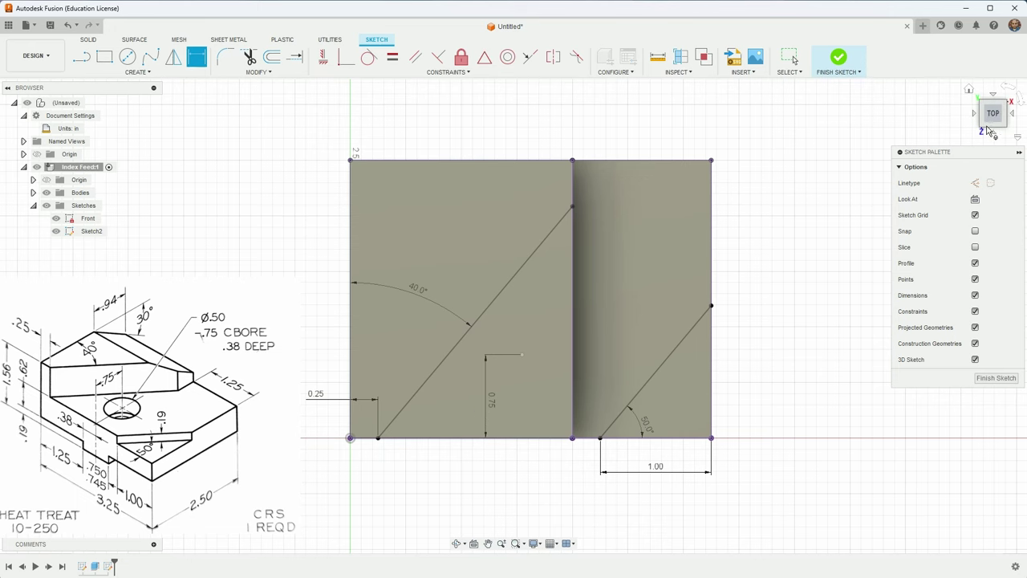
# Tilt the view, pick the sloped bottom line, and start Project with P.
pyautogui.keyDown('shift'); pyautogui.moveTo(576, 370); pyautogui.dragTo(580, 383, button='middle'); pyautogui.keyUp('shift')
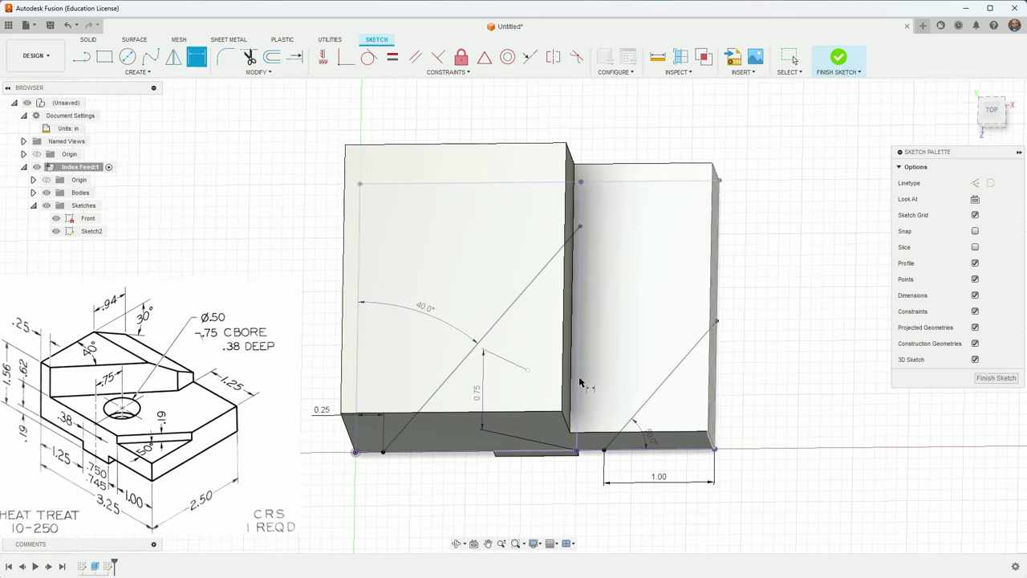
pyautogui.click(514, 434)
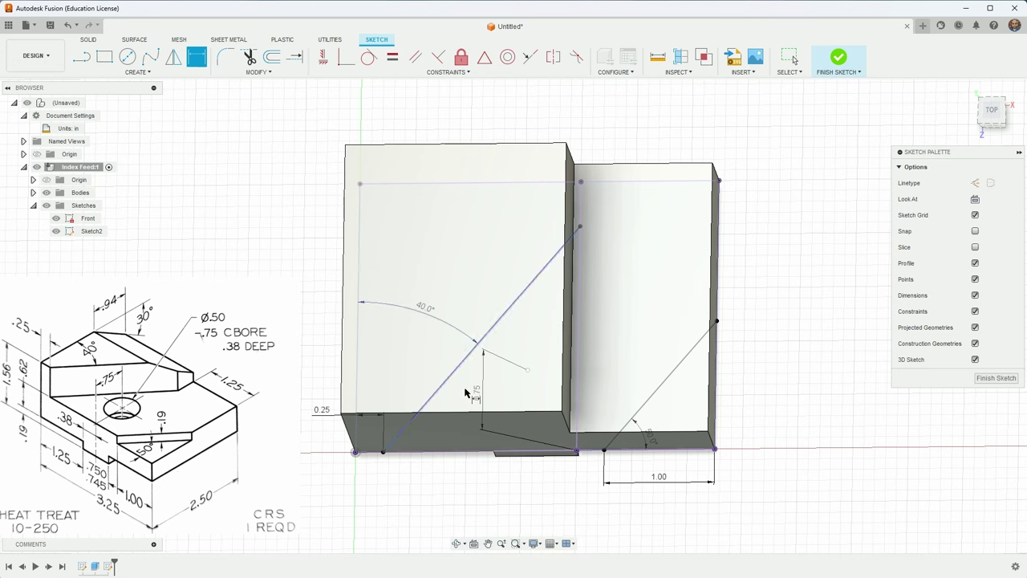
pyautogui.press('p')
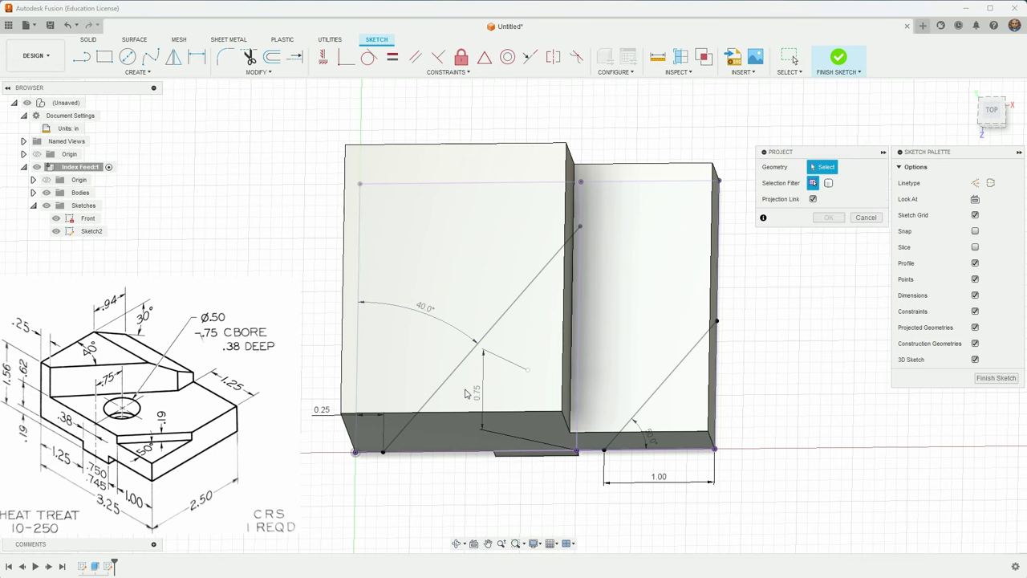
# Project the lower step's bottom edge into the sketch and return to the top view.
pyautogui.click(495, 454)
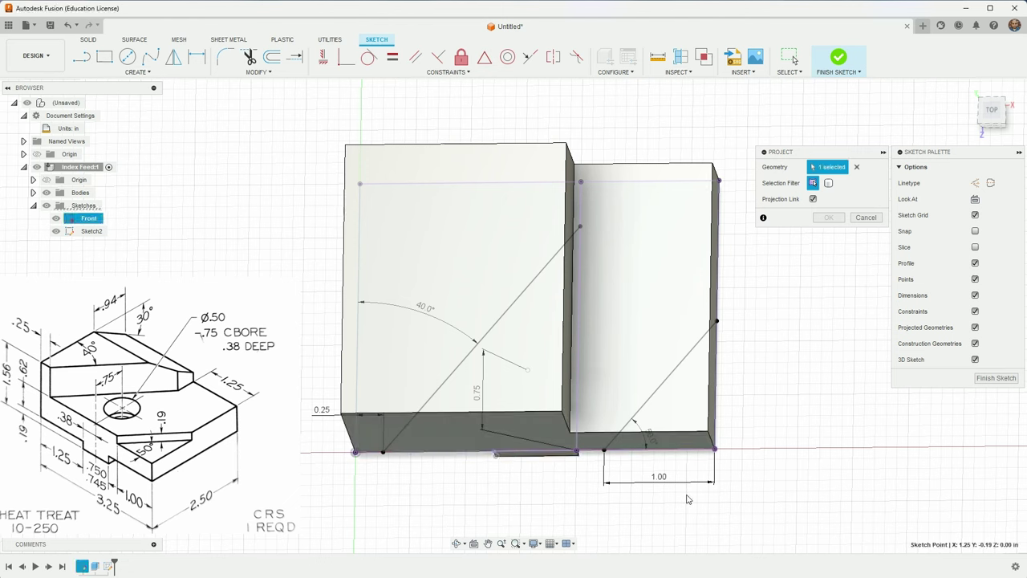
pyautogui.click(829, 218)
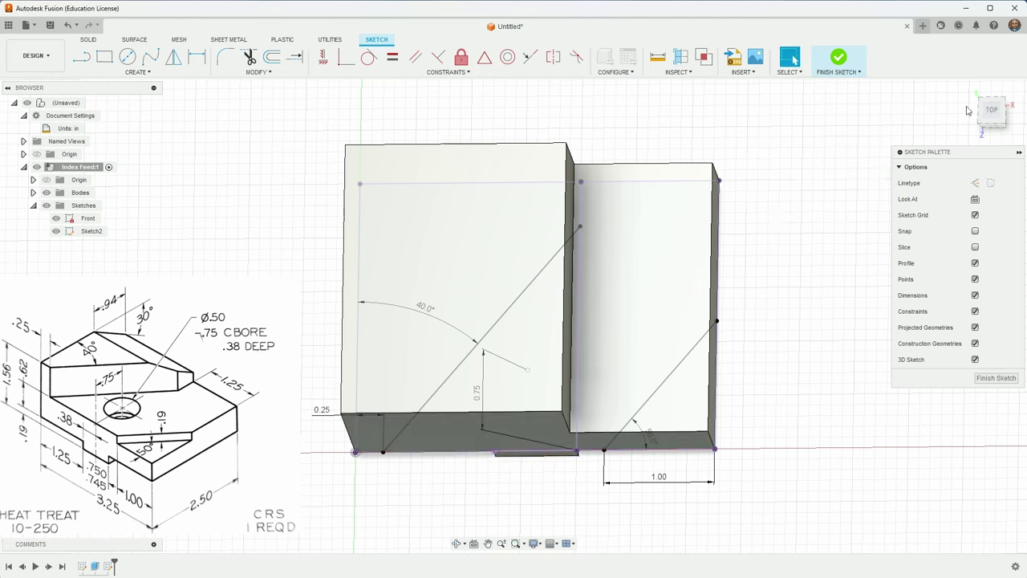
pyautogui.click(993, 112)
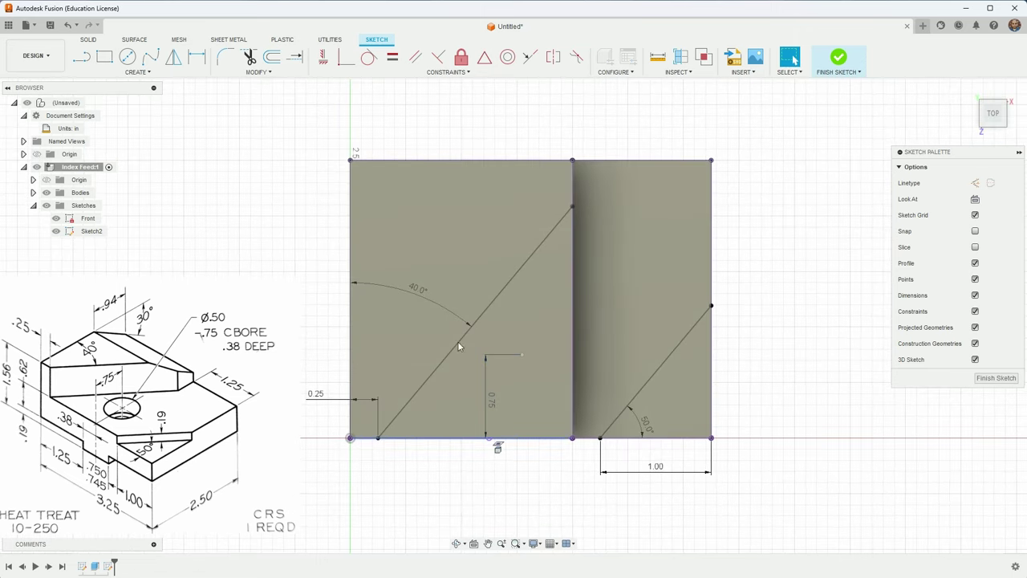
# Dimension the hole centre 0.38 horizontally from the projected bottom-edge point.
pyautogui.click(197, 56)
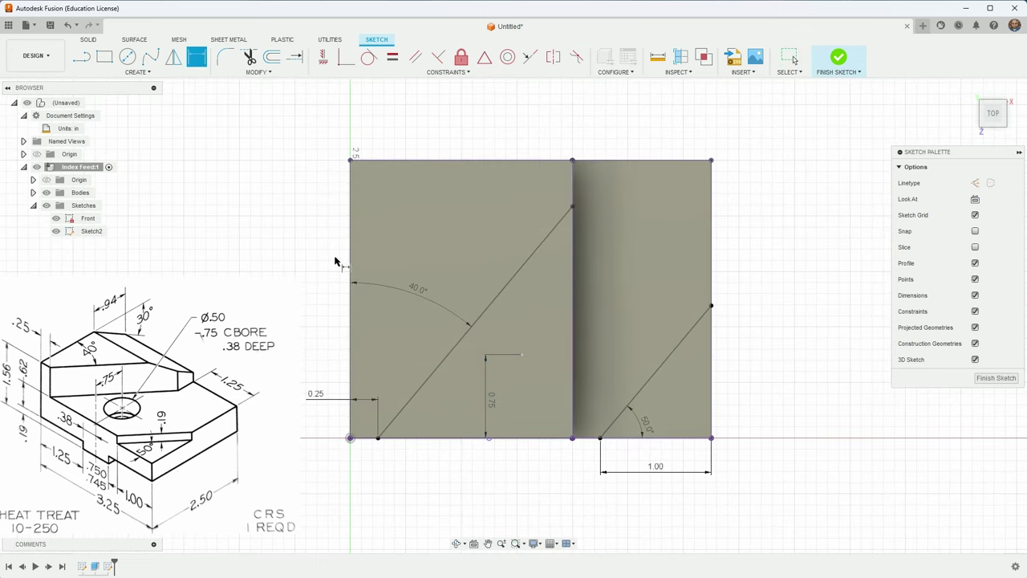
pyautogui.click(489, 439)
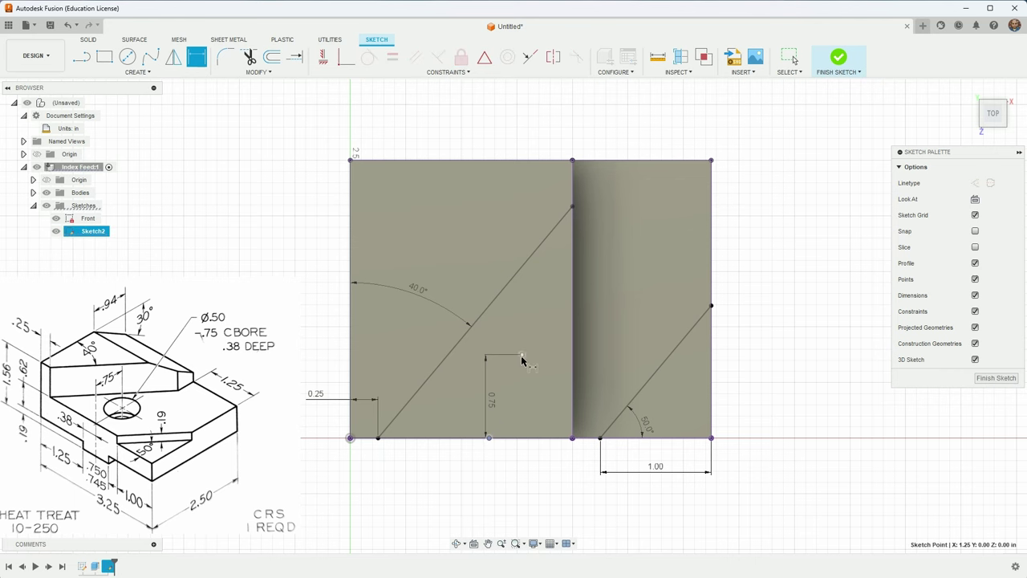
pyautogui.click(508, 327)
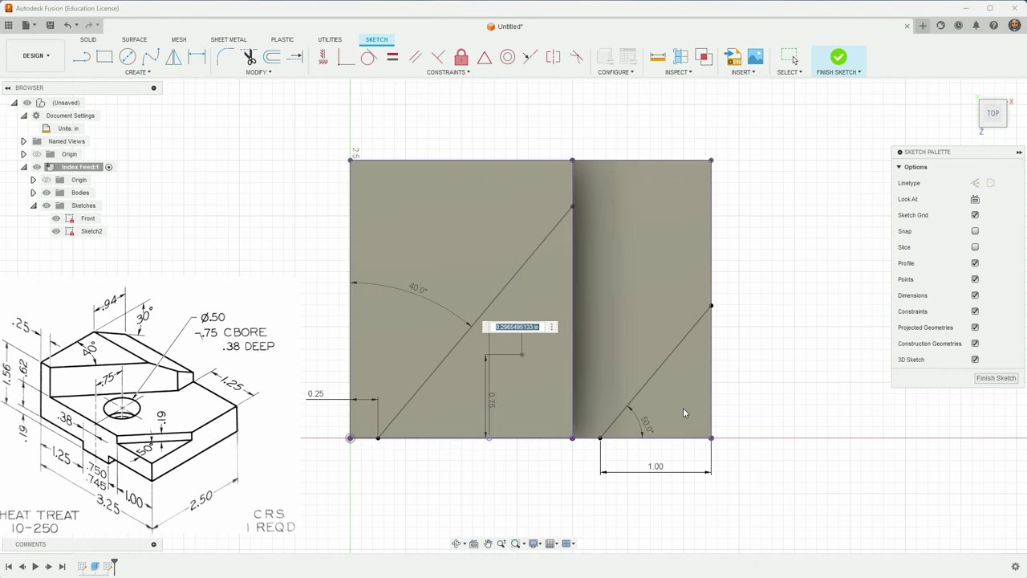
pyautogui.write('.38')
pyautogui.press('Return')
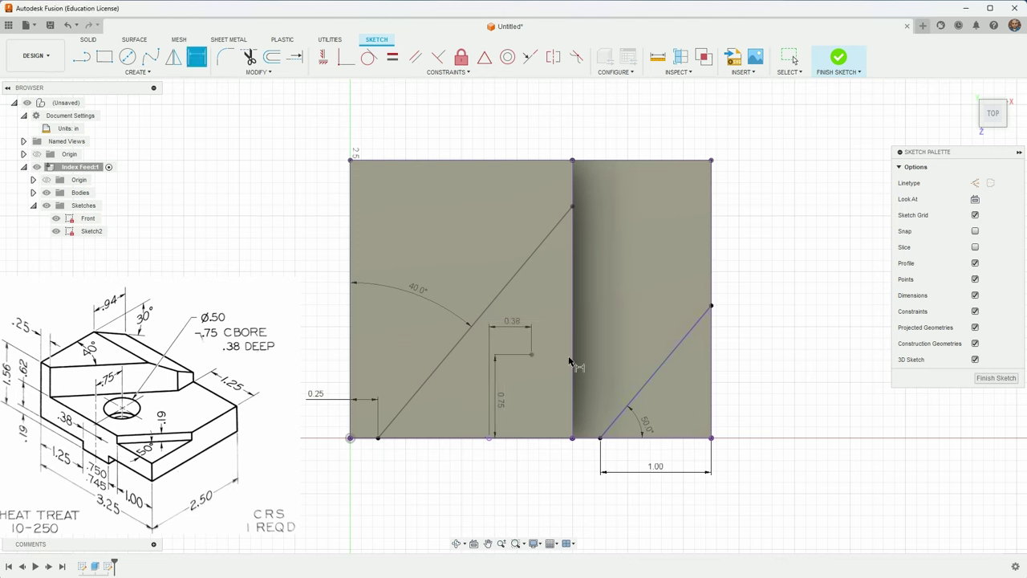
pyautogui.click(480, 316)
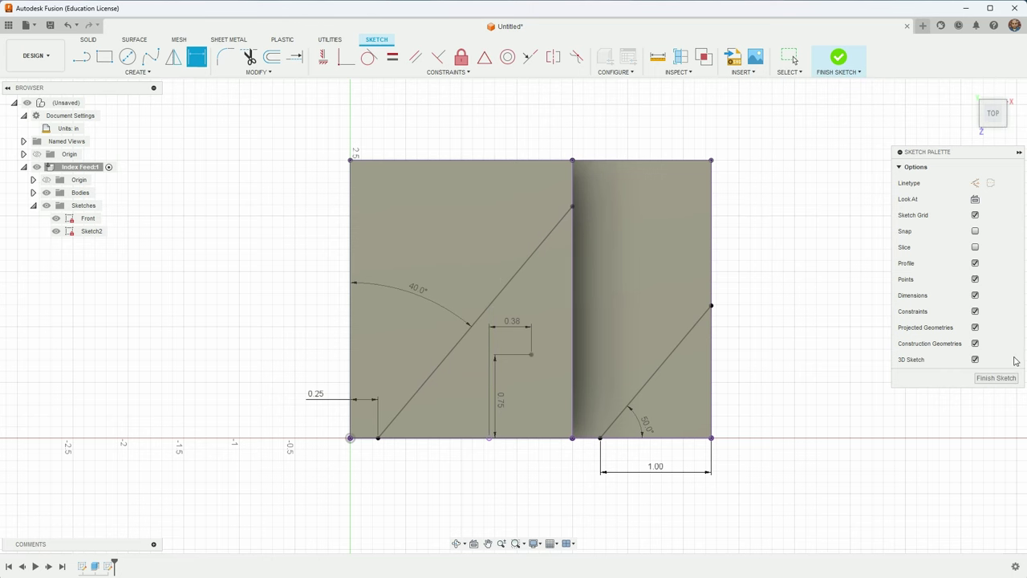
# Finish the sketch, go to the Home view, and abandon a first extrusion attempt.
pyautogui.click(1003, 379)
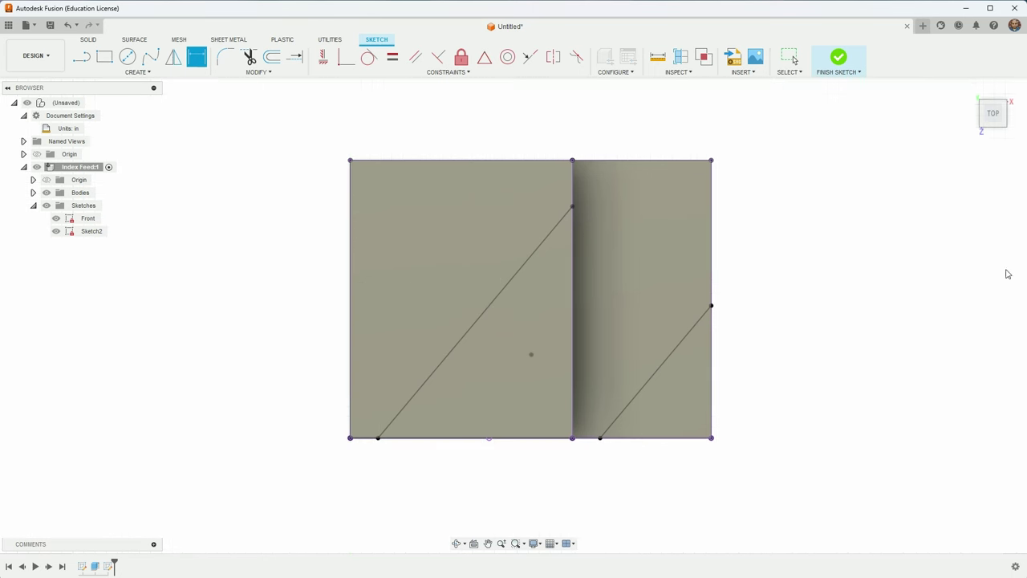
pyautogui.click(968, 89)
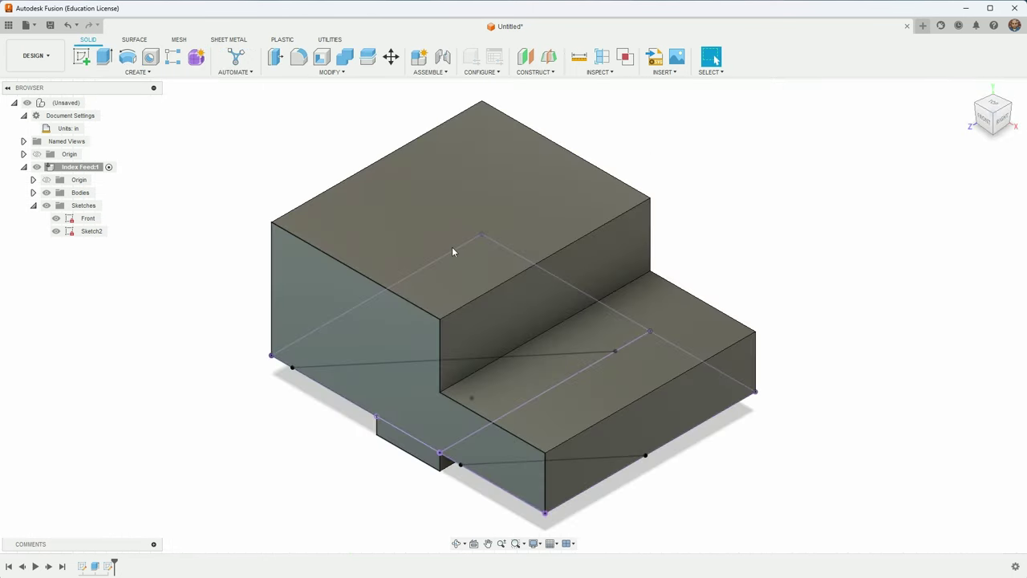
pyautogui.click(105, 59)
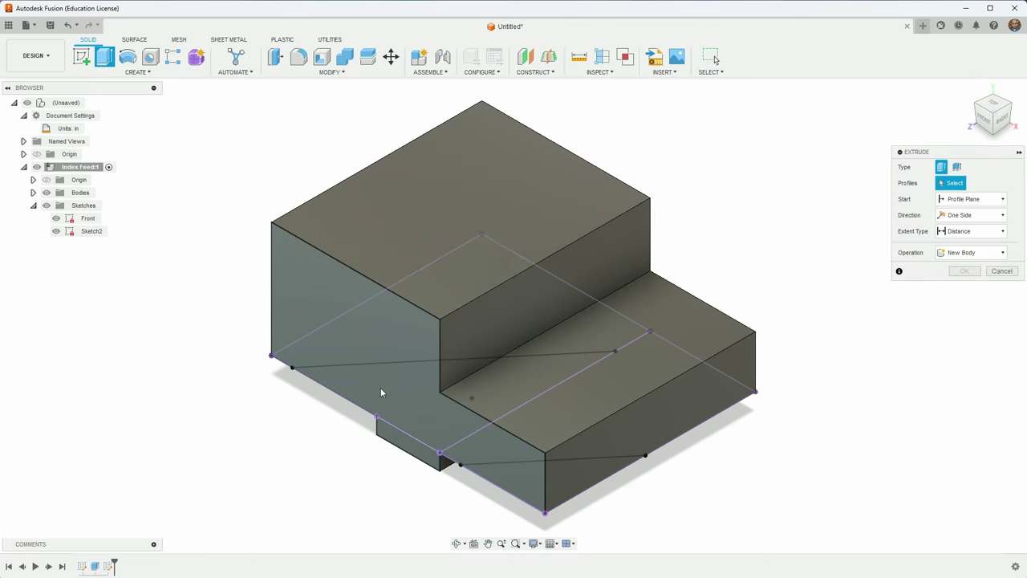
pyautogui.click(381, 388)
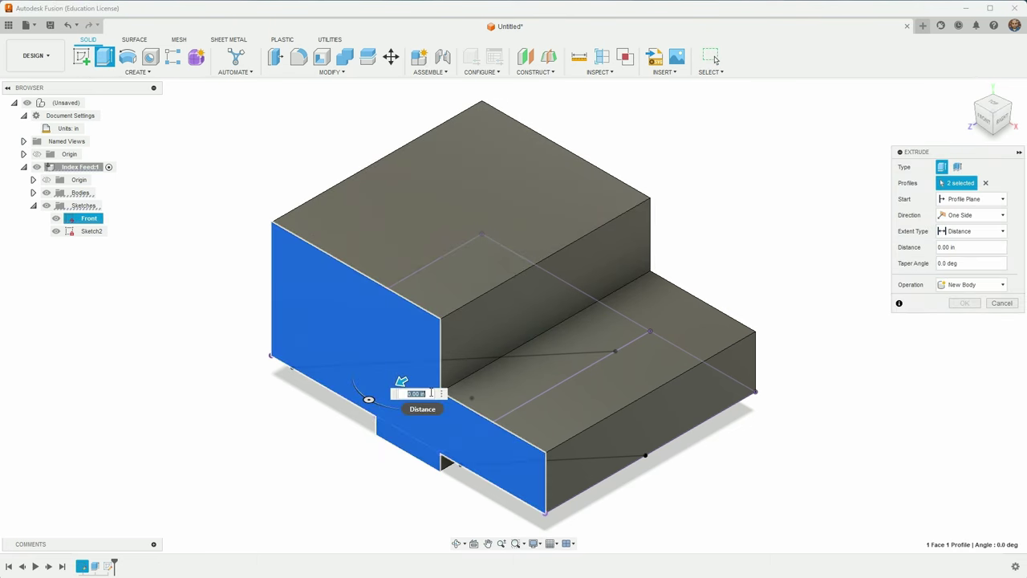
pyautogui.press('Escape')
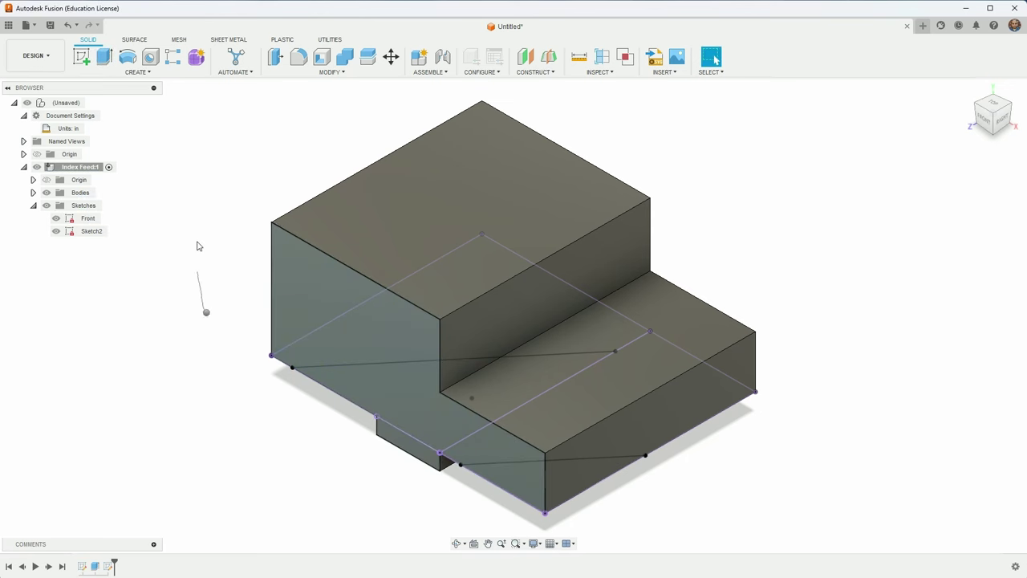
# Cut the triangular notch profile from the lower step's top face with extent All.
pyautogui.press('e')
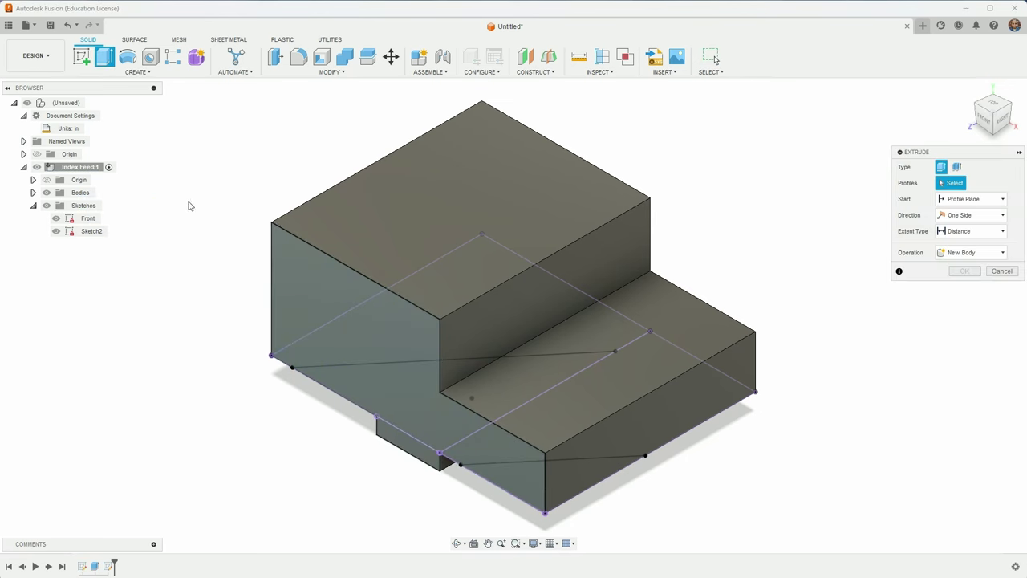
pyautogui.click(492, 393)
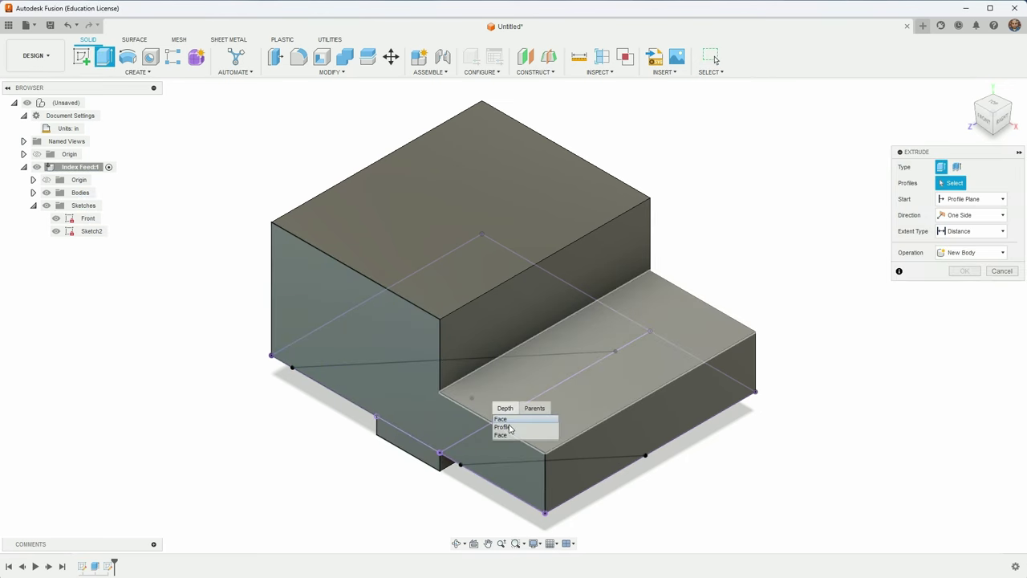
pyautogui.click(503, 426)
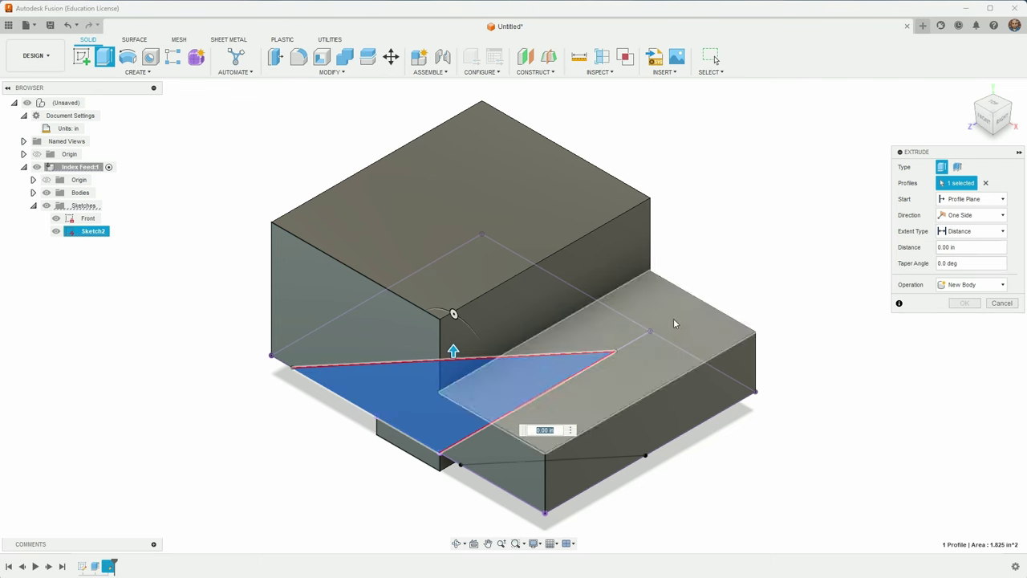
pyautogui.click(969, 199)
pyautogui.click(957, 233)
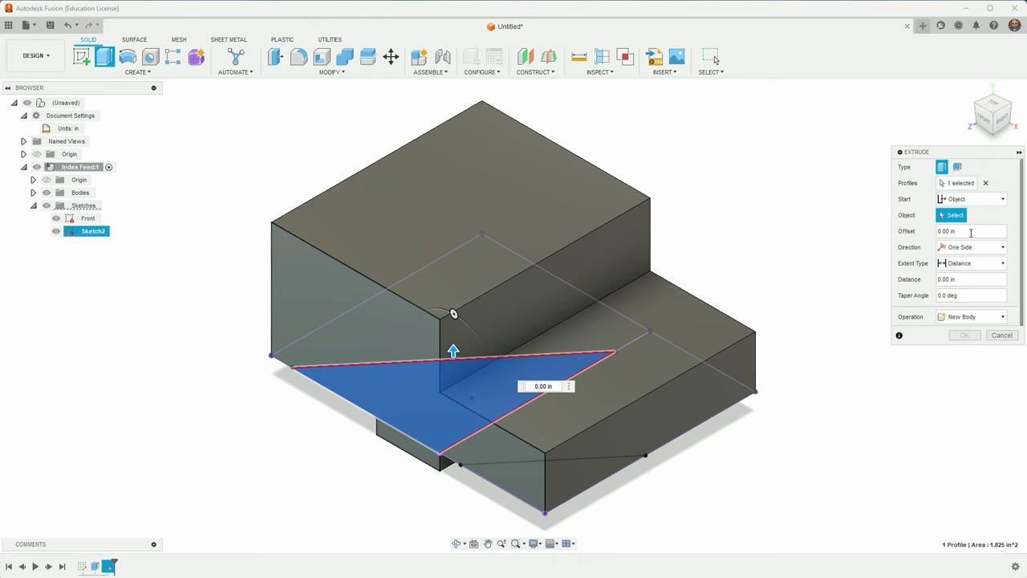
pyautogui.click(681, 319)
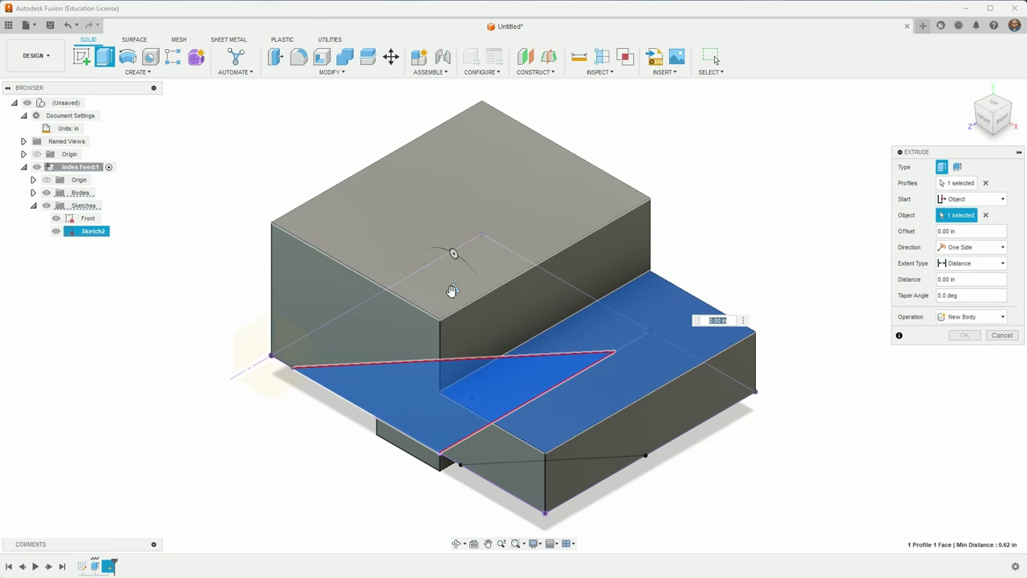
pyautogui.moveTo(453, 289); pyautogui.dragTo(454, 154)
pyautogui.click(967, 268)
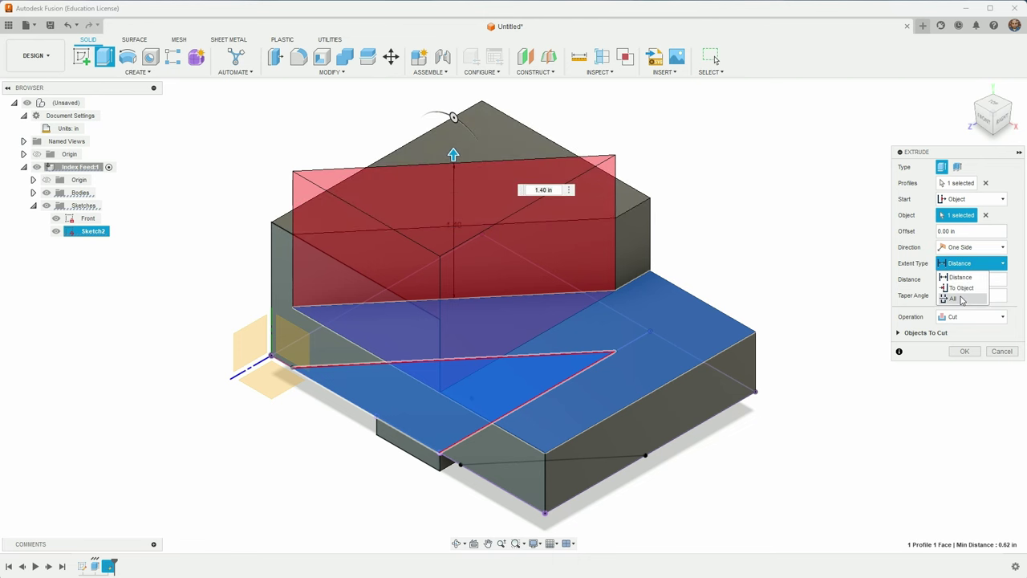
pyautogui.click(960, 296)
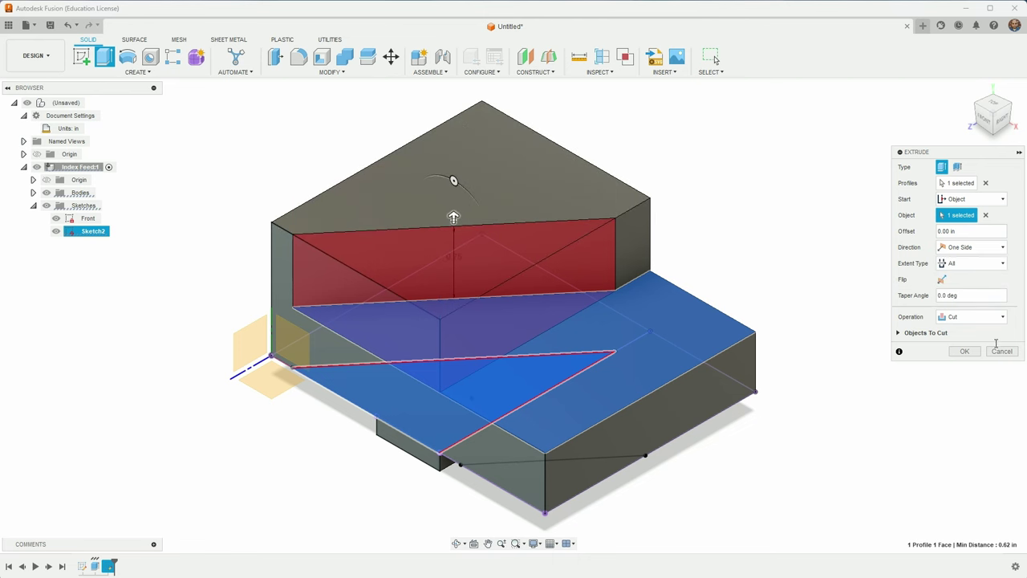
pyautogui.click(965, 352)
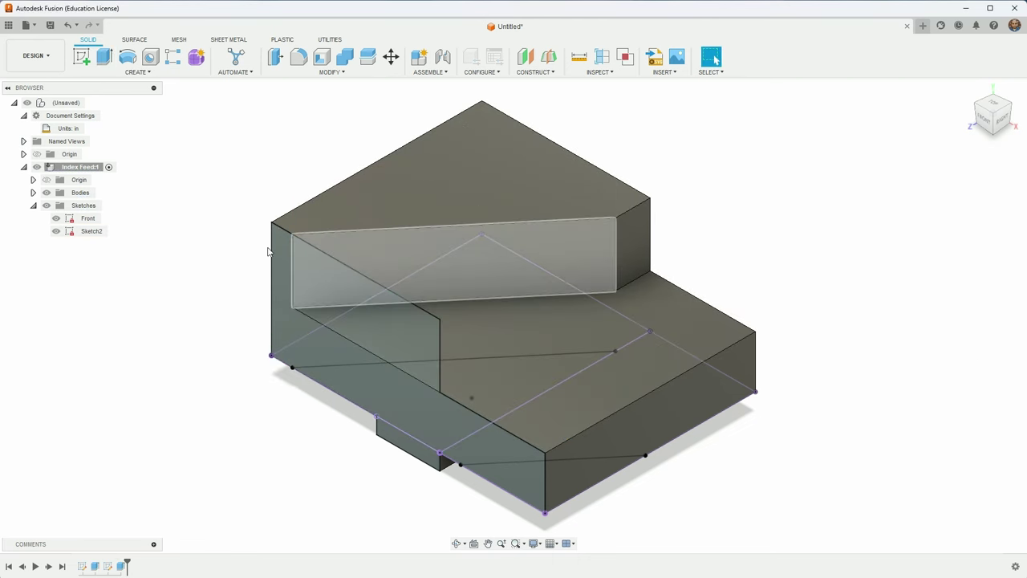
# Hide the Front sketch, keep Sketch2 visible, and rename Sketch2 to 'Top'.
pyautogui.click(57, 231)
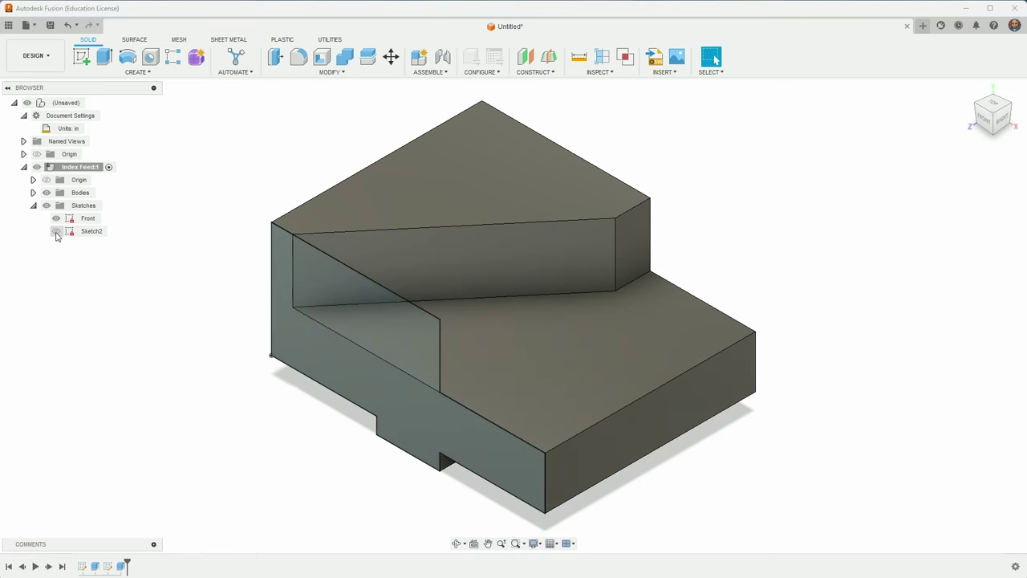
pyautogui.click(57, 220)
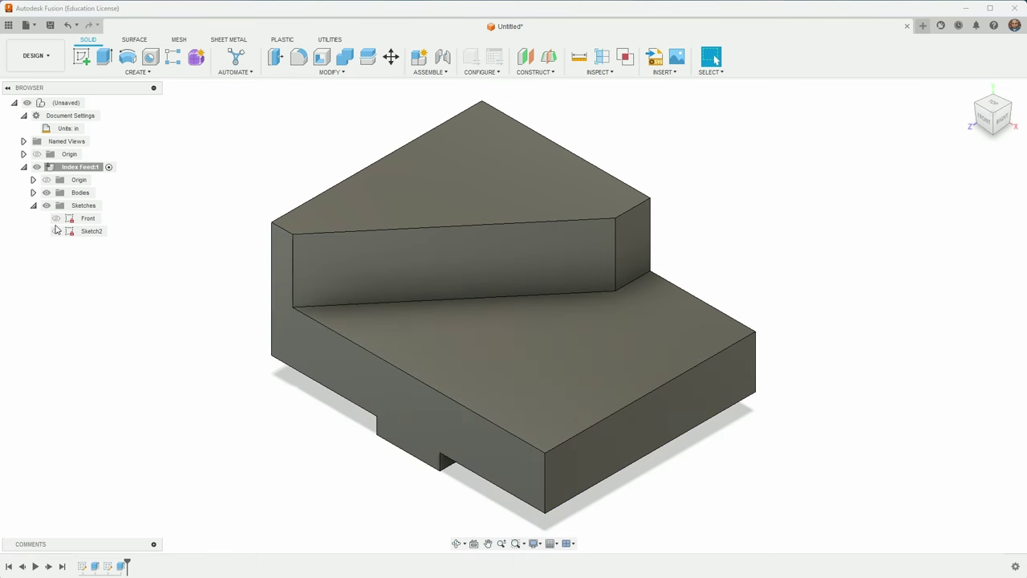
pyautogui.click(56, 231)
pyautogui.click(92, 231)
pyautogui.click(93, 232)
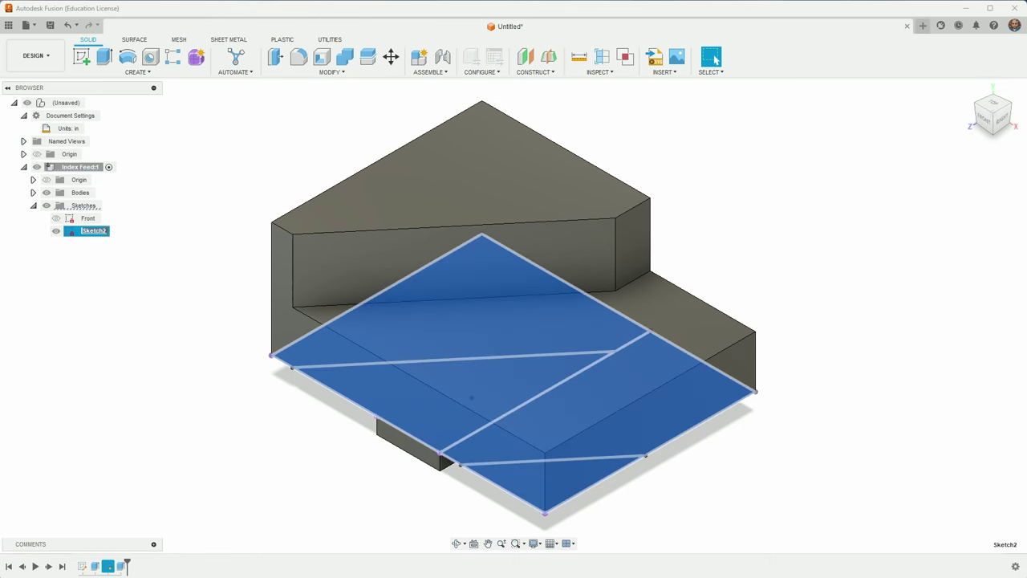
pyautogui.press('Return')
pyautogui.moveTo(106, 63)
pyautogui.mouseDown()
pyautogui.moveTo(120, 122)
pyautogui.moveTo(107, 63)
pyautogui.mouseUp()
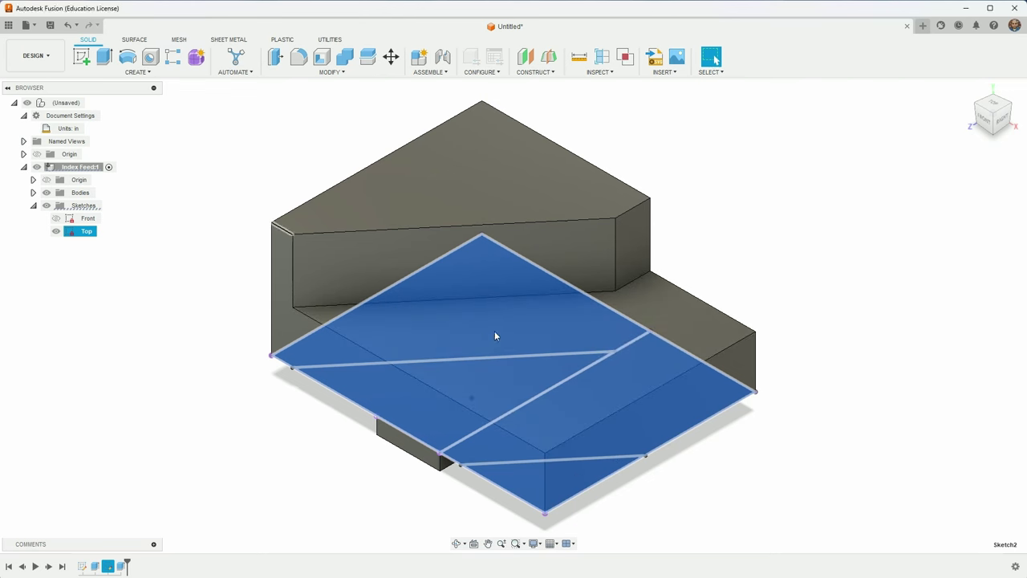
pyautogui.click(179, 146)
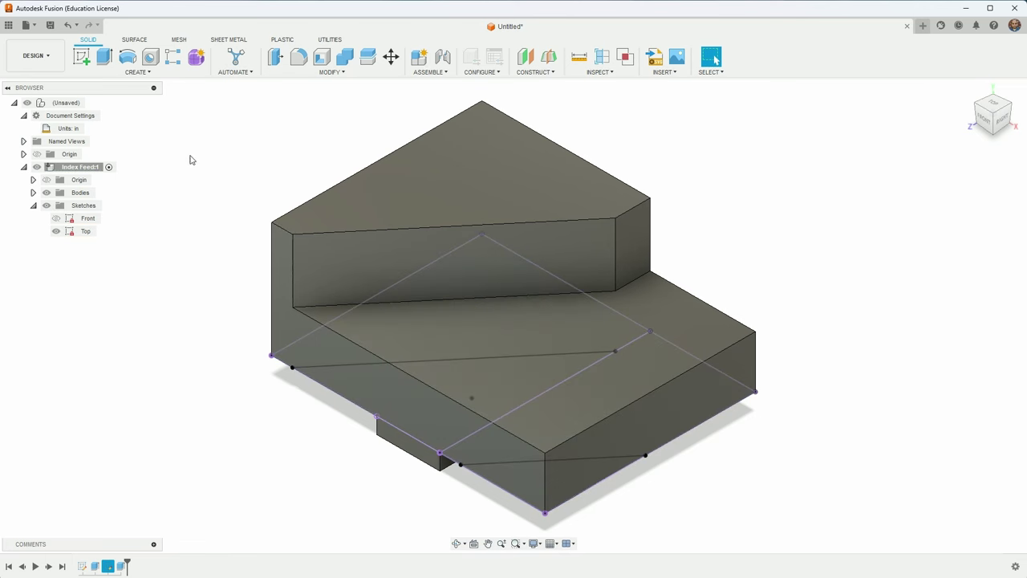
# Set up an extrusion of the Top profiles from the upper step face, then clear the selections.
pyautogui.click(104, 57)
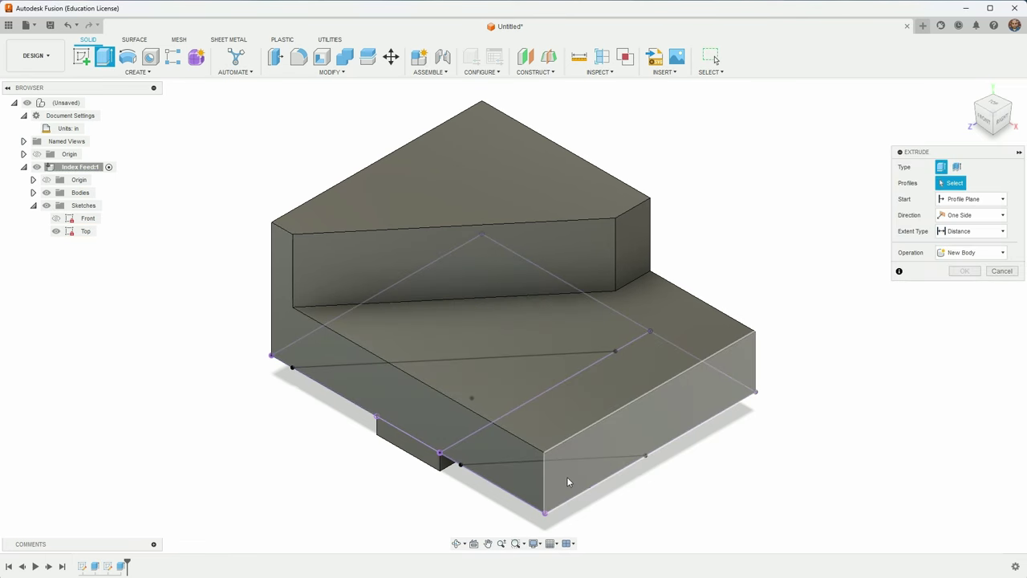
pyautogui.click(565, 477)
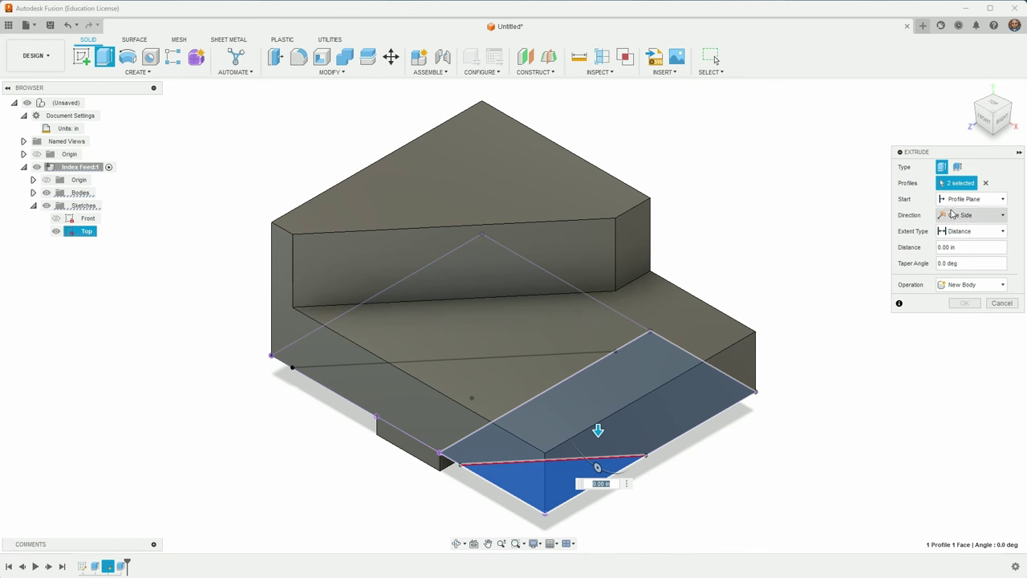
pyautogui.click(971, 199)
pyautogui.click(967, 234)
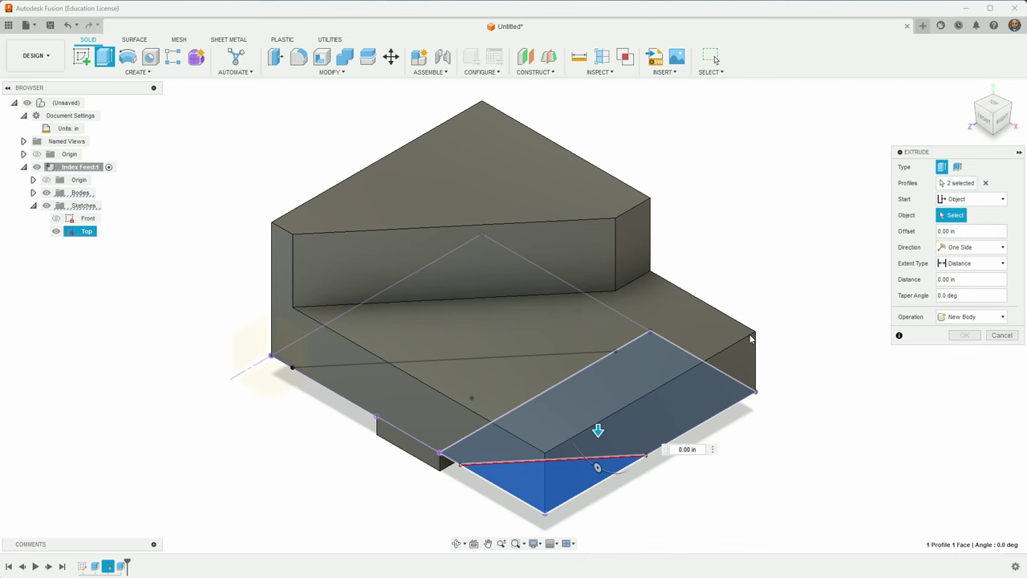
pyautogui.click(700, 325)
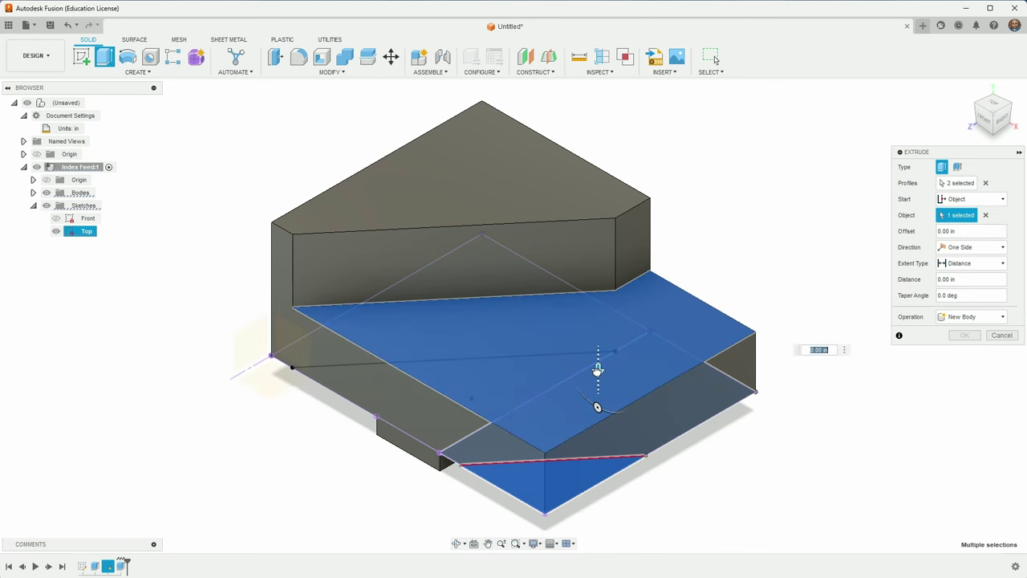
pyautogui.moveTo(598, 367); pyautogui.dragTo(600, 402)
pyautogui.click(985, 215)
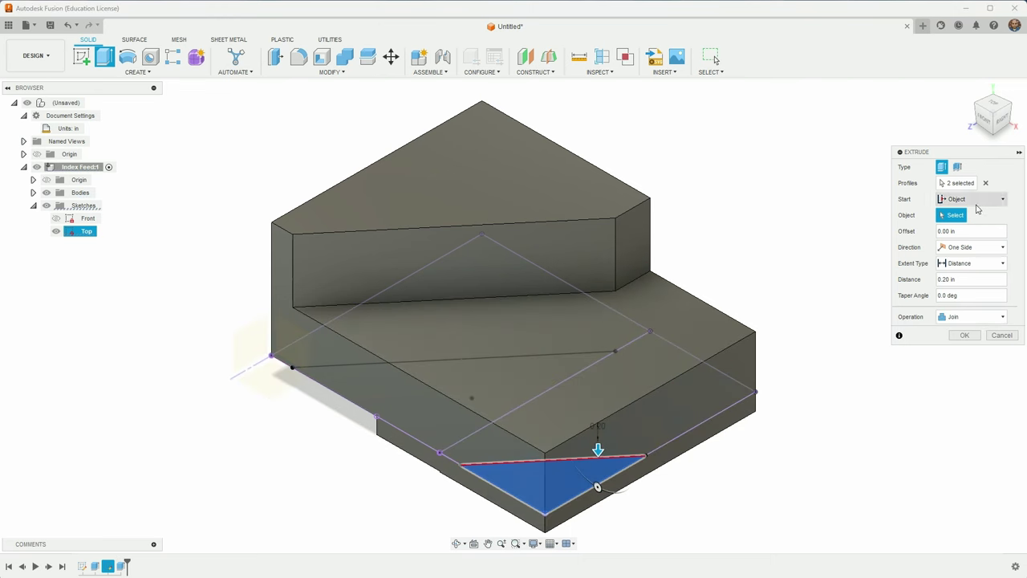
pyautogui.click(611, 327)
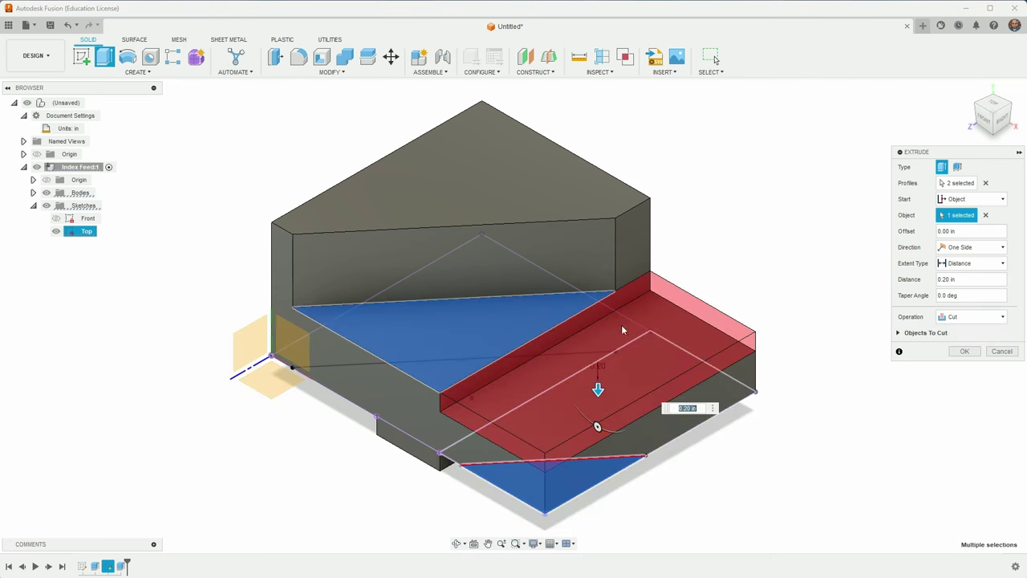
pyautogui.click(985, 183)
pyautogui.click(983, 216)
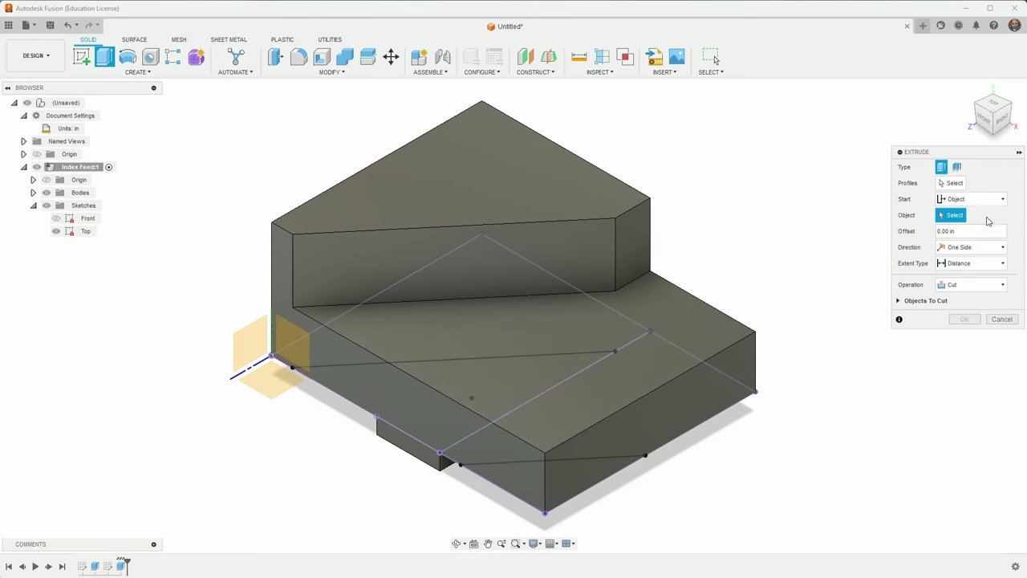
# Cut the triangular corner profile -0.19 in down from the lower step's top face.
pyautogui.click(575, 480)
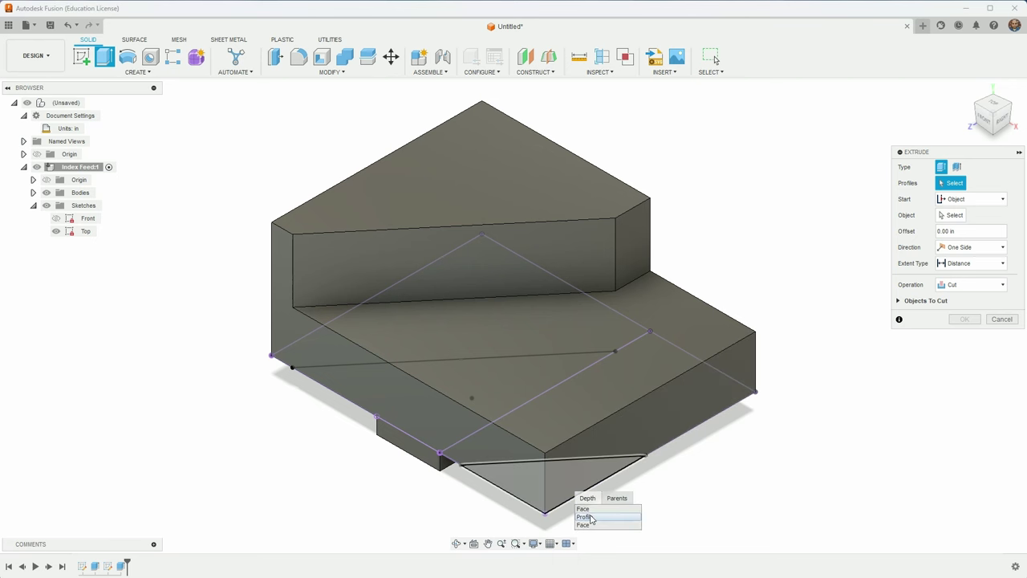
pyautogui.click(584, 513)
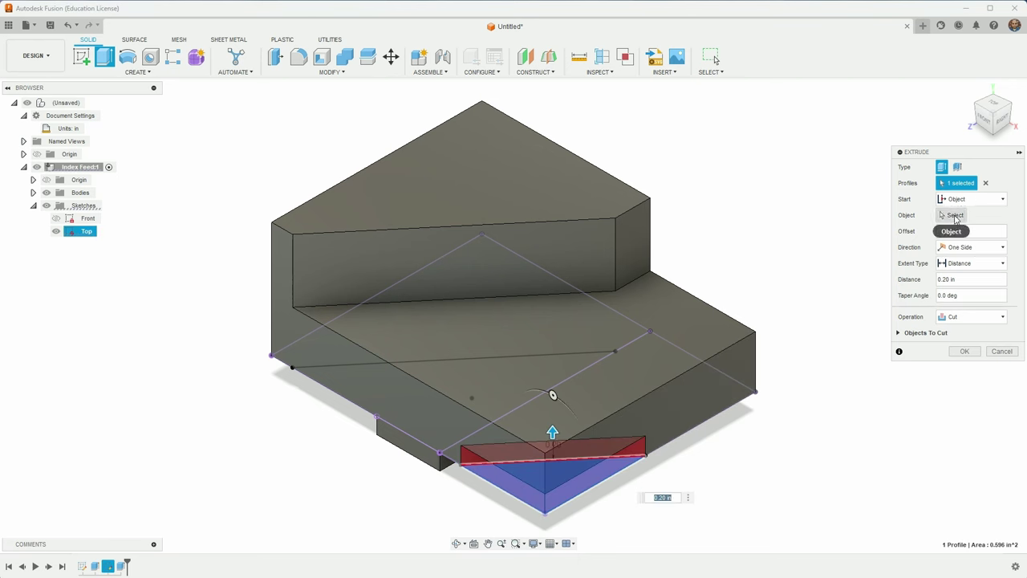
pyautogui.click(954, 216)
pyautogui.click(652, 361)
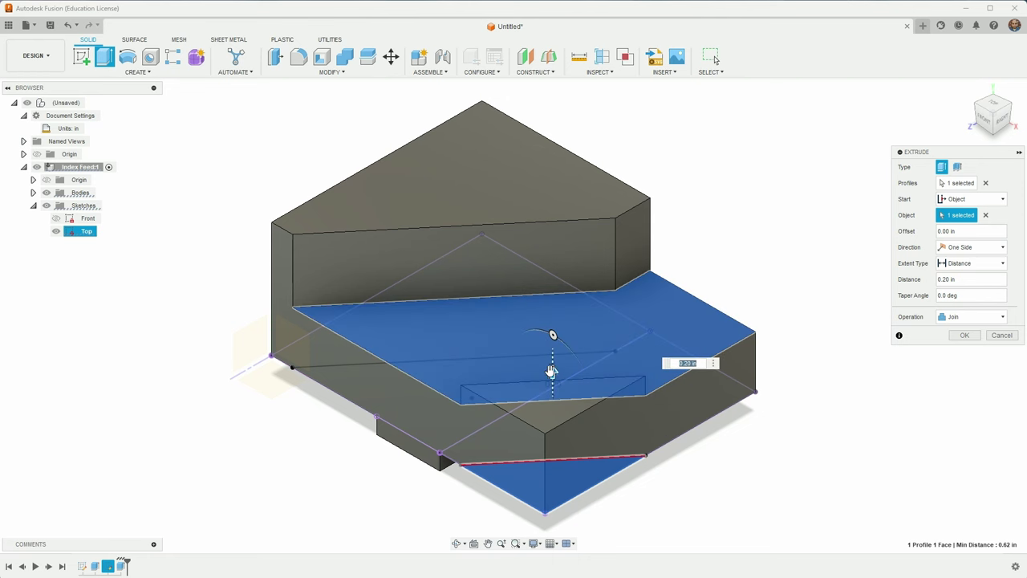
pyautogui.moveTo(552, 370); pyautogui.dragTo(562, 415)
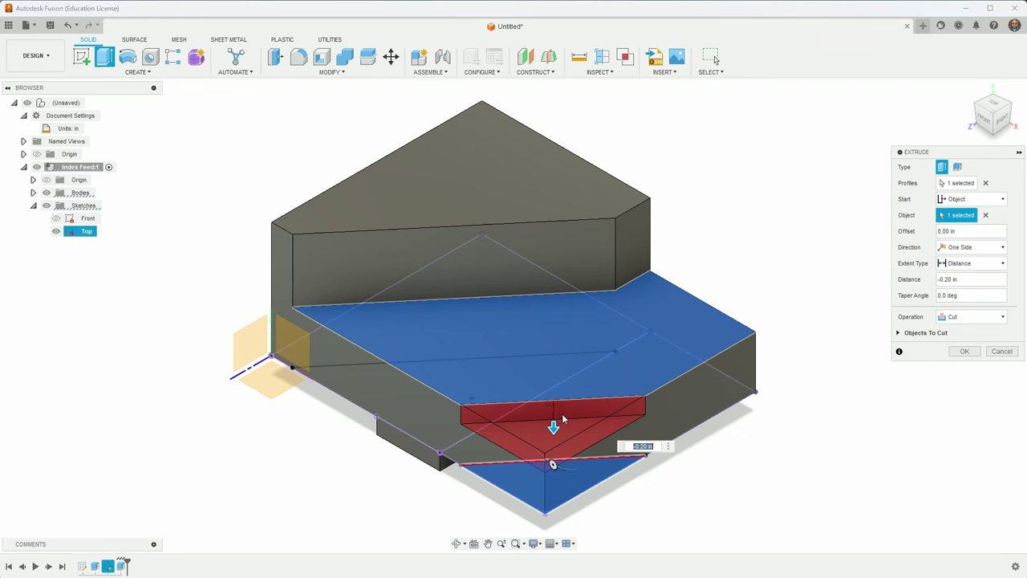
pyautogui.write('-.19')
pyautogui.press('Return')
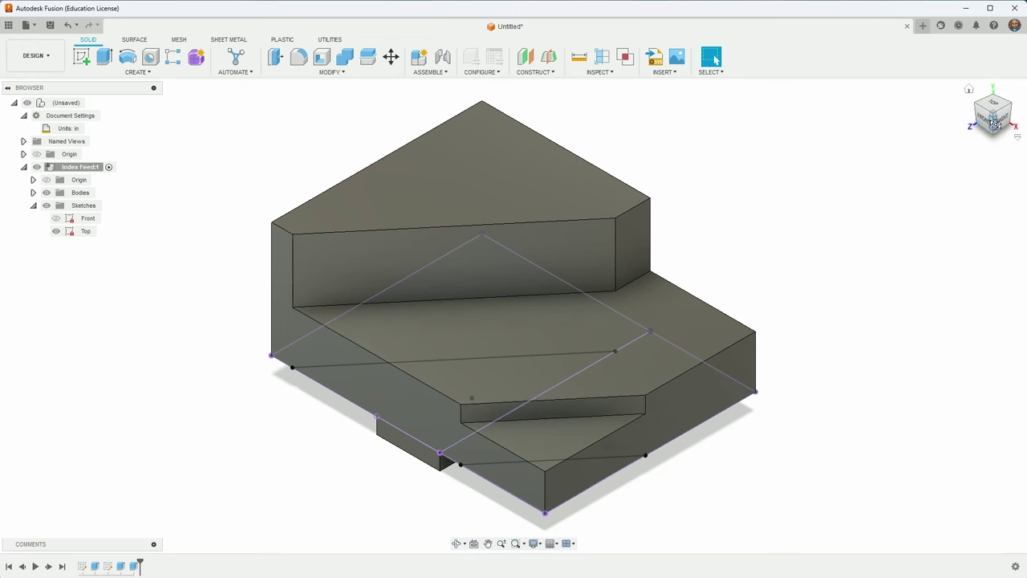
pyautogui.moveTo(993, 116); pyautogui.dragTo(978, 128)
pyautogui.keyDown('shift'); pyautogui.moveTo(513, 316); pyautogui.dragTo(546, 309, button='middle'); pyautogui.keyUp('shift')
pyautogui.scroll(-2, 724, 250)
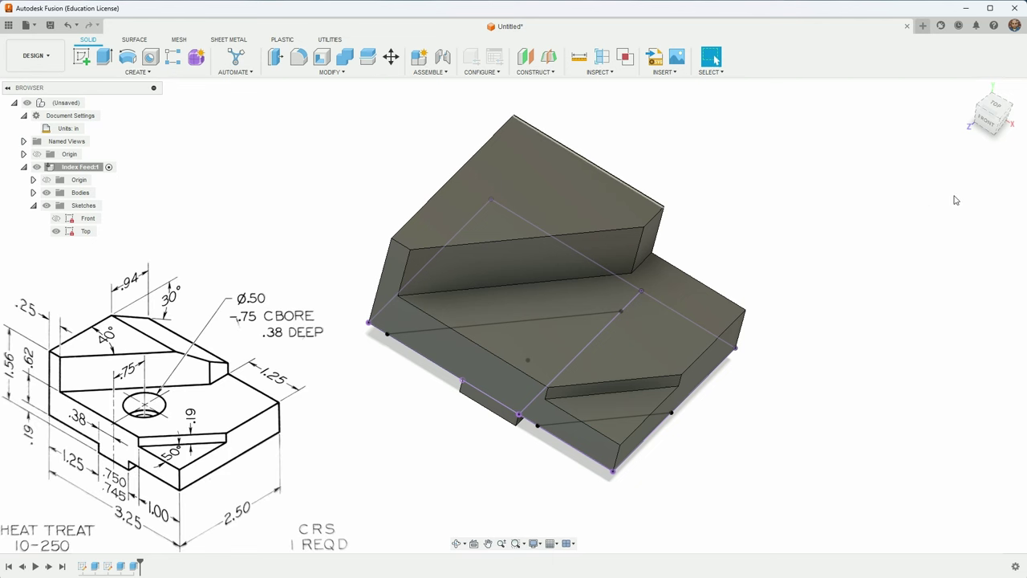
pyautogui.click(993, 126)
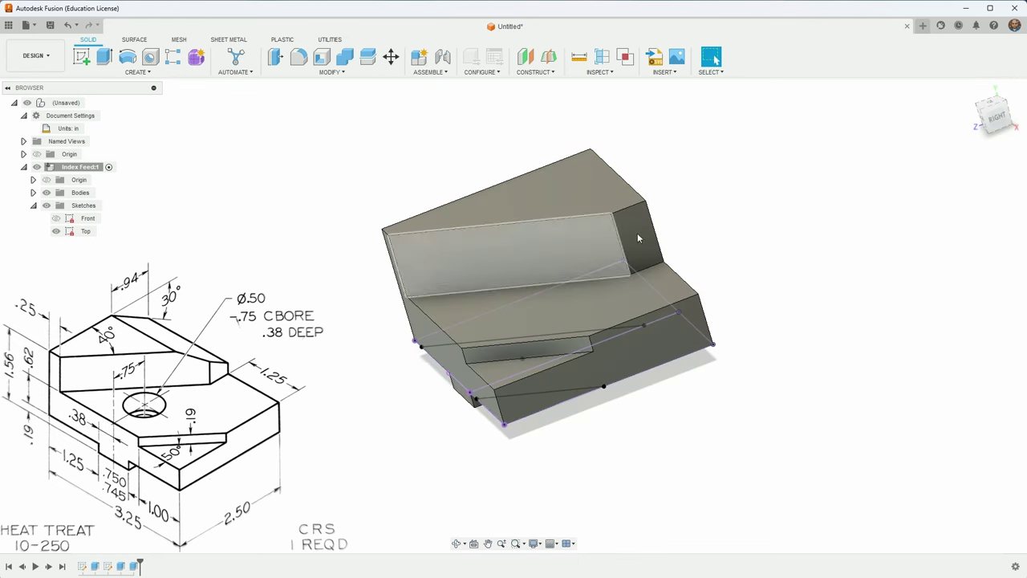
pyautogui.moveTo(1002, 138); pyautogui.dragTo(973, 120)
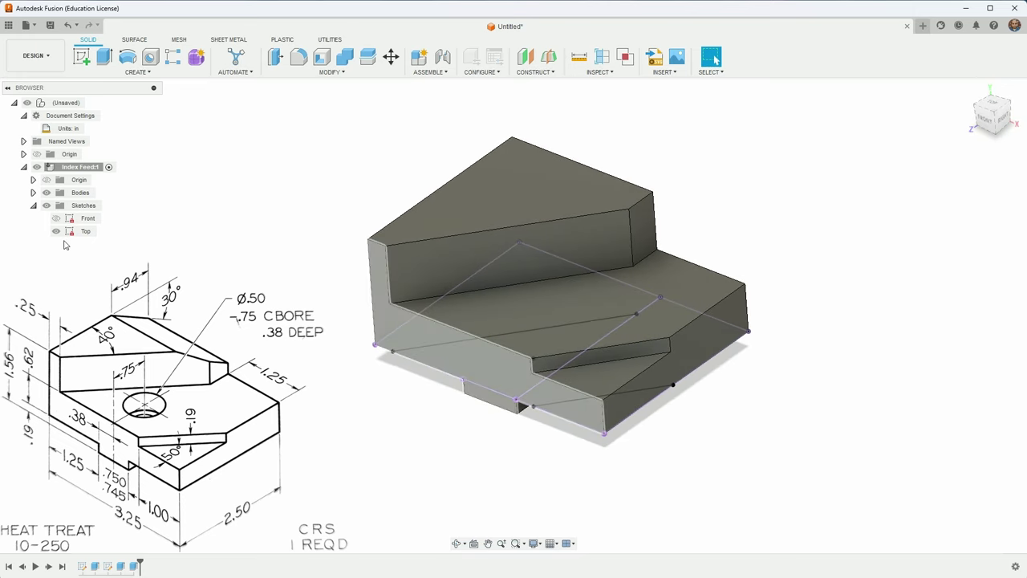
pyautogui.click(56, 231)
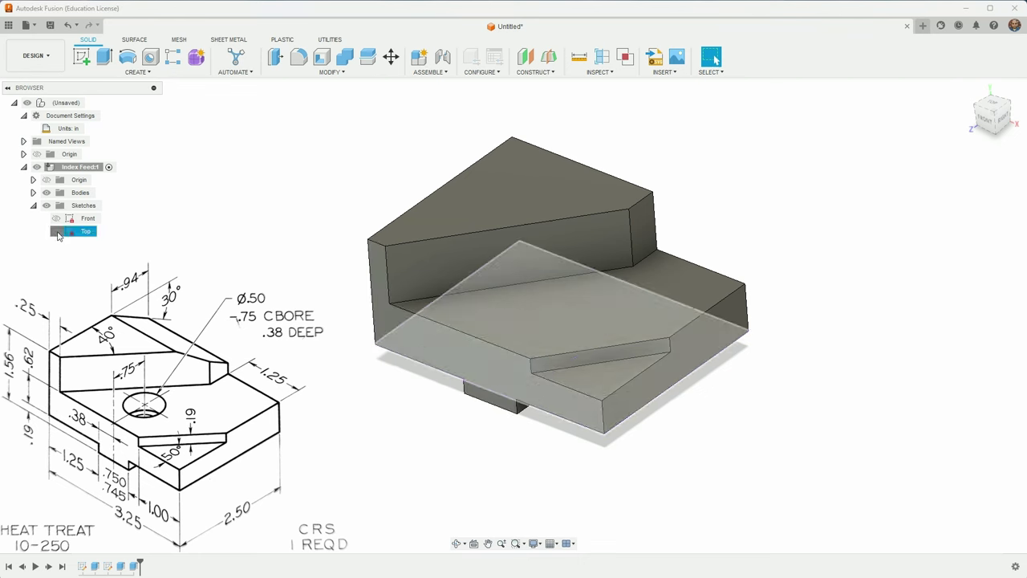
pyautogui.click(56, 231)
pyautogui.moveTo(992, 122)
pyautogui.mouseDown()
pyautogui.moveTo(985, 137)
pyautogui.moveTo(991, 128)
pyautogui.mouseUp()
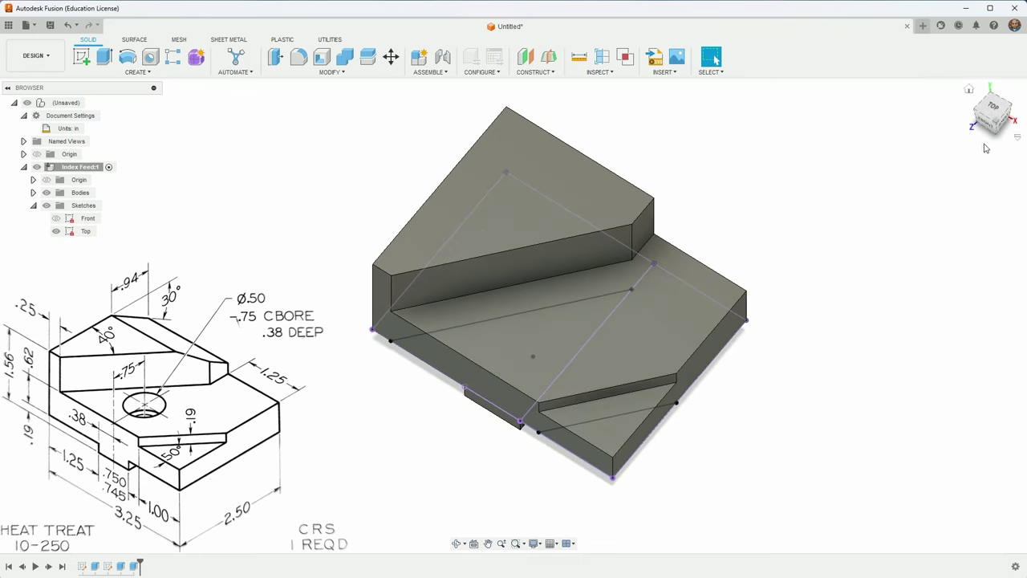
pyautogui.click(150, 57)
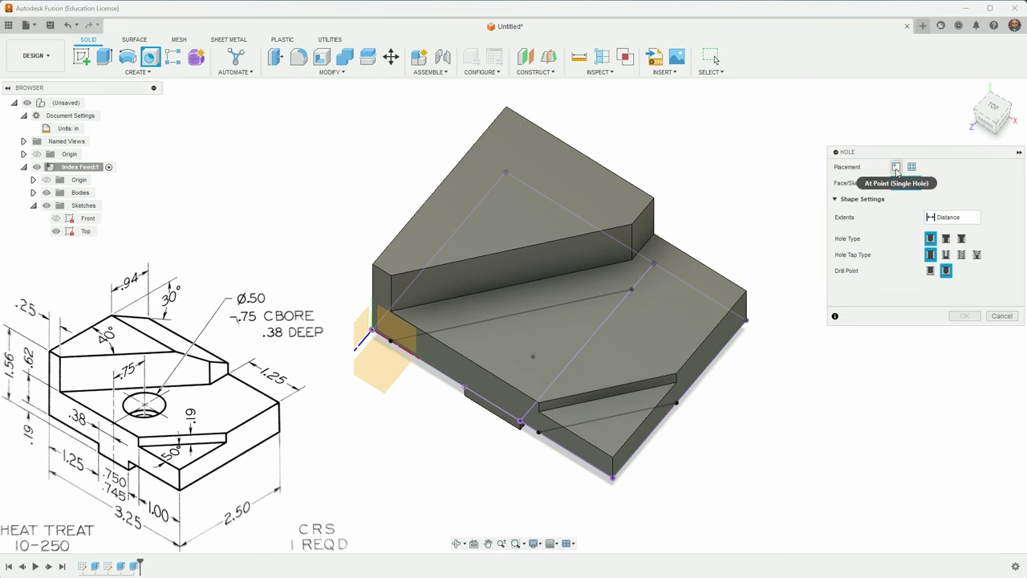
pyautogui.click(896, 168)
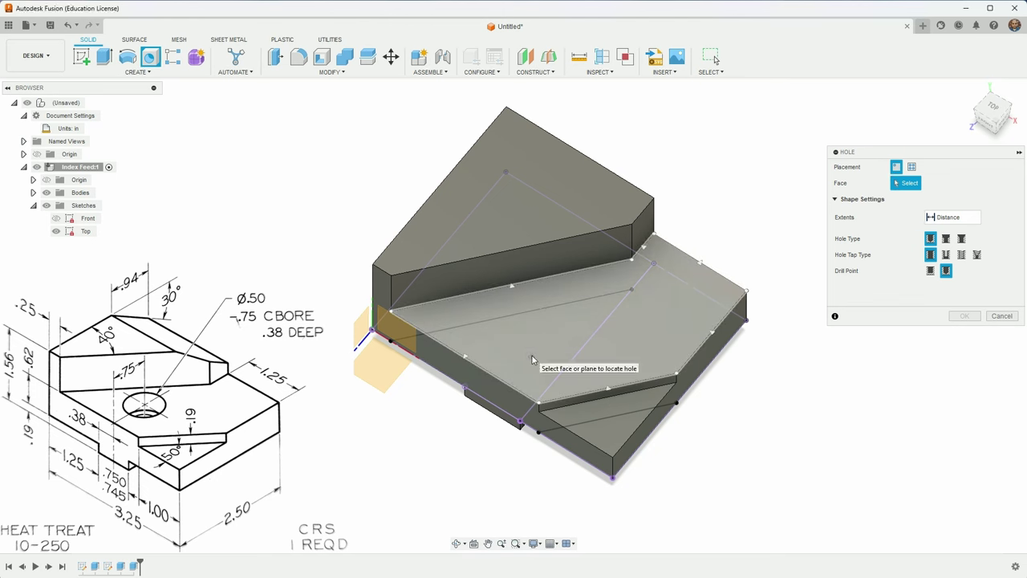
pyautogui.click(532, 359)
pyautogui.click(554, 340)
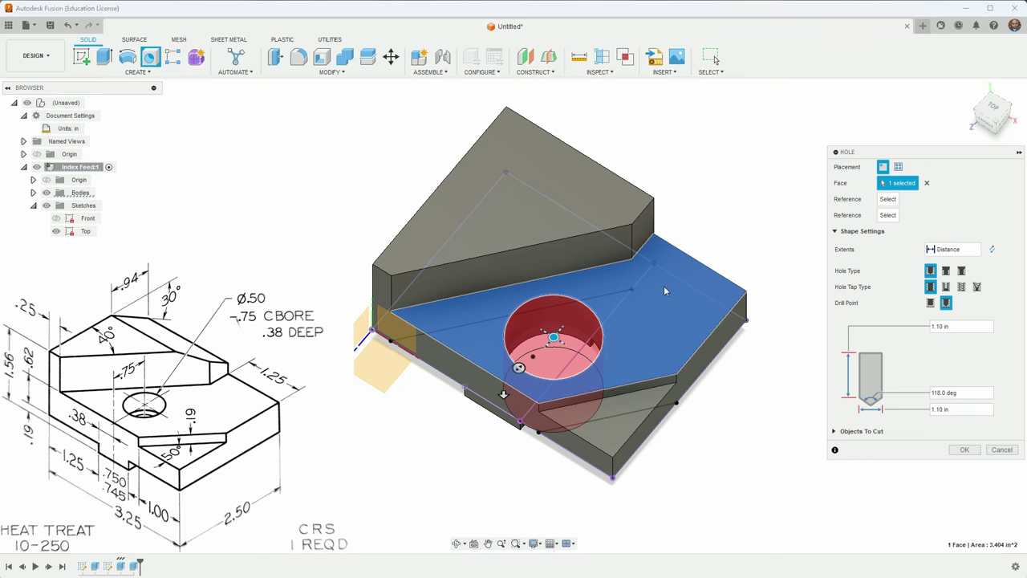
pyautogui.moveTo(554, 338); pyautogui.dragTo(571, 319)
pyautogui.click(993, 107)
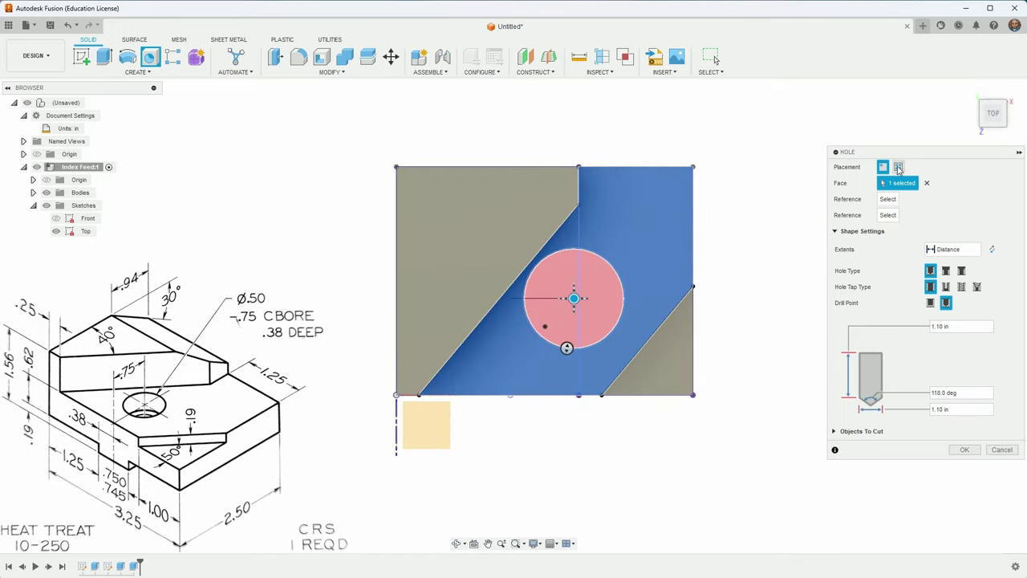
pyautogui.click(897, 166)
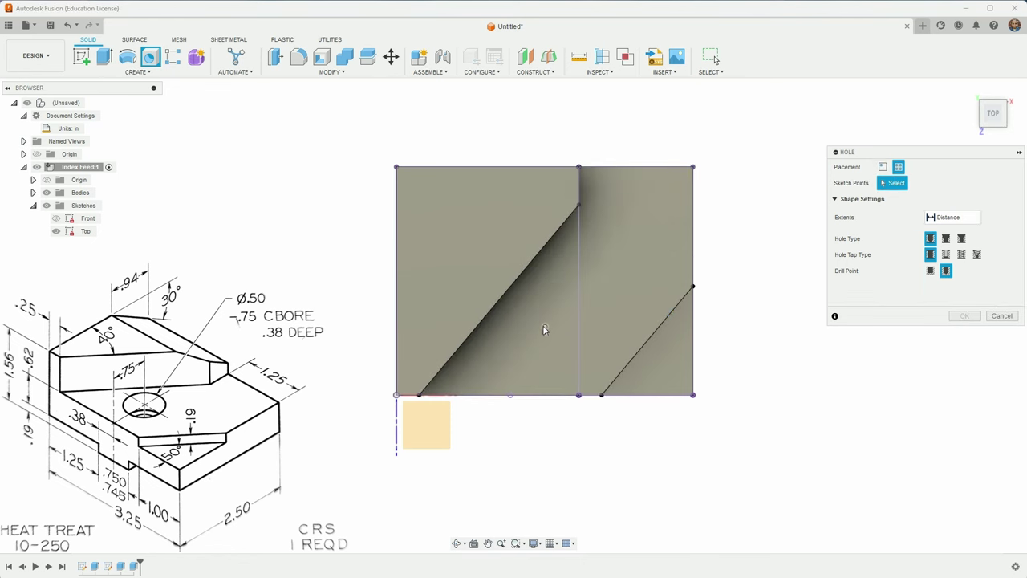
pyautogui.click(545, 326)
pyautogui.click(987, 115)
pyautogui.moveTo(991, 112); pyautogui.dragTo(629, 341)
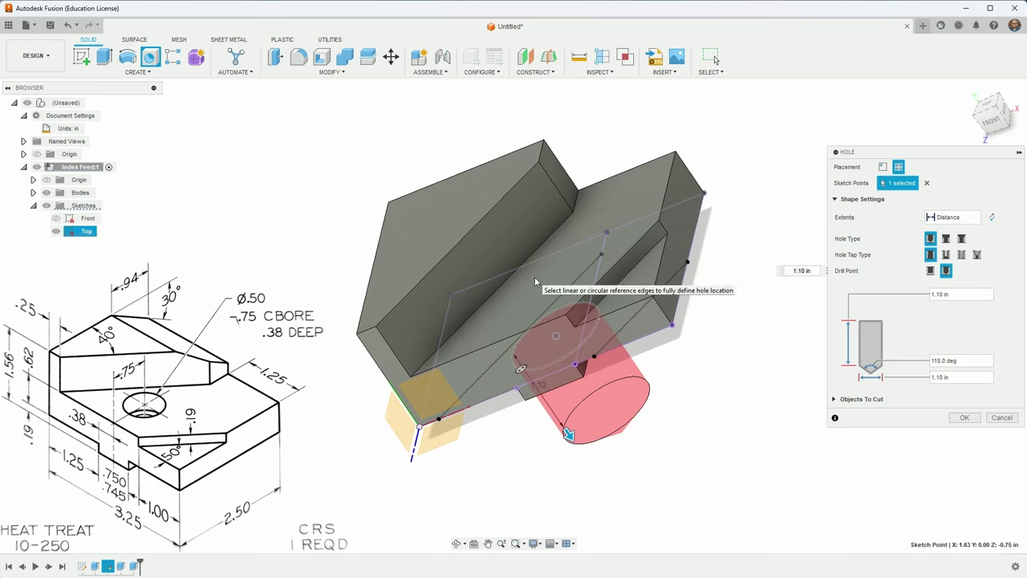
pyautogui.click(1002, 417)
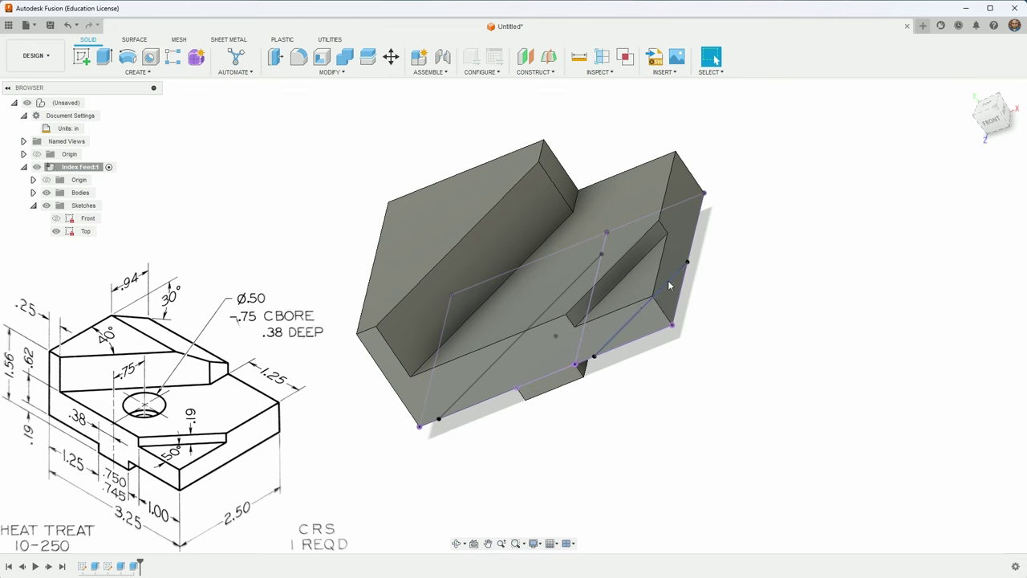
# Sketch on the lower step's top face, projecting the Top sketch's centre point into it.
pyautogui.moveTo(993, 119); pyautogui.dragTo(959, 127)
pyautogui.keyDown('shift'); pyautogui.moveTo(513, 315); pyautogui.dragTo(545, 343, button='middle'); pyautogui.keyUp('shift')
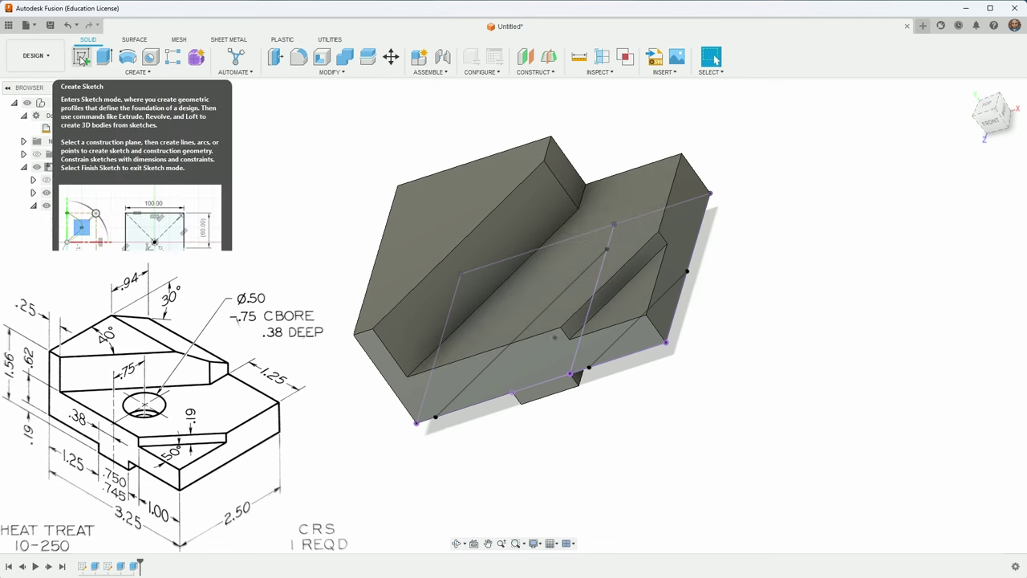
pyautogui.click(82, 61)
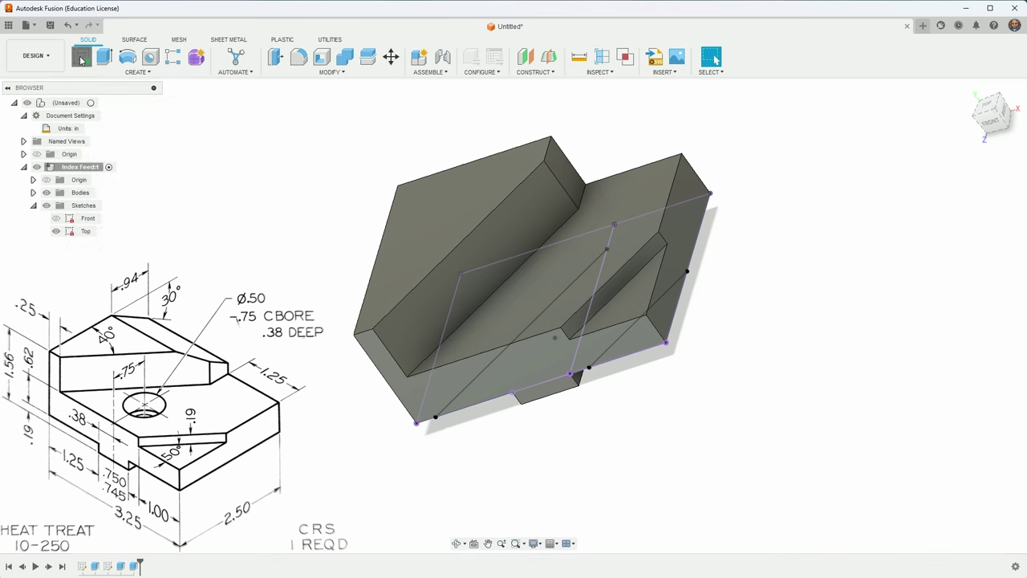
pyautogui.click(616, 197)
pyautogui.press('p')
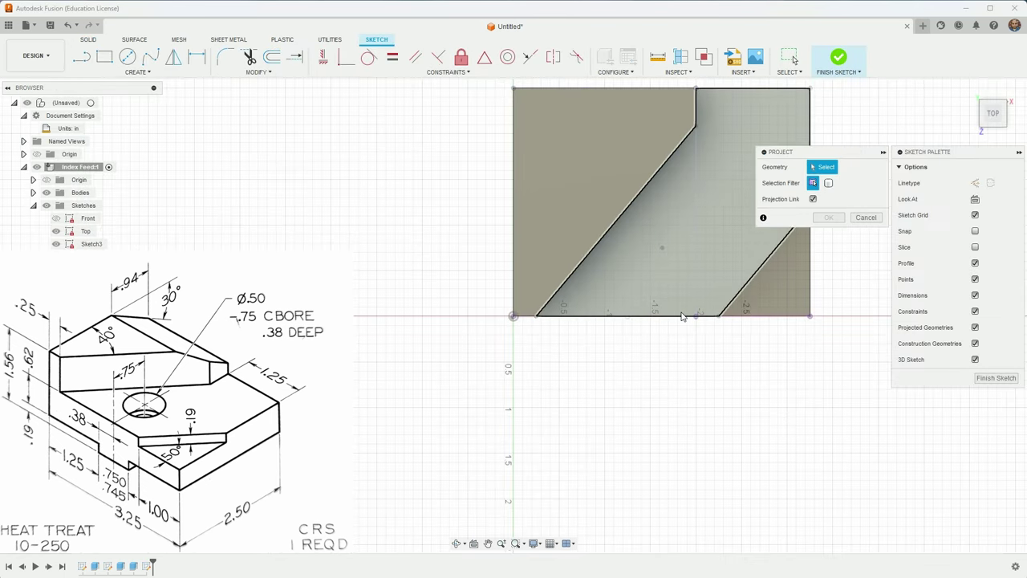
pyautogui.click(662, 246)
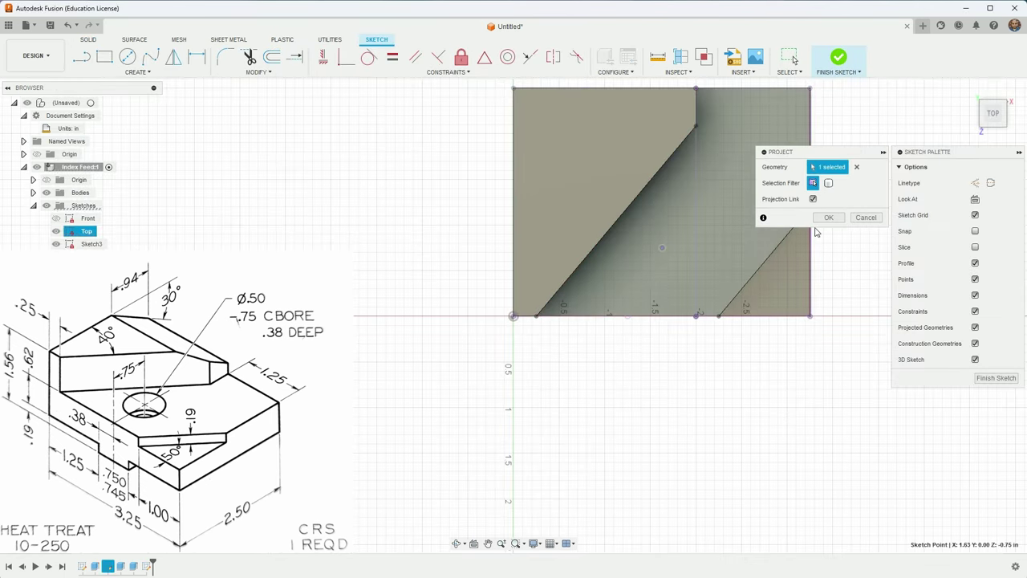
pyautogui.click(829, 217)
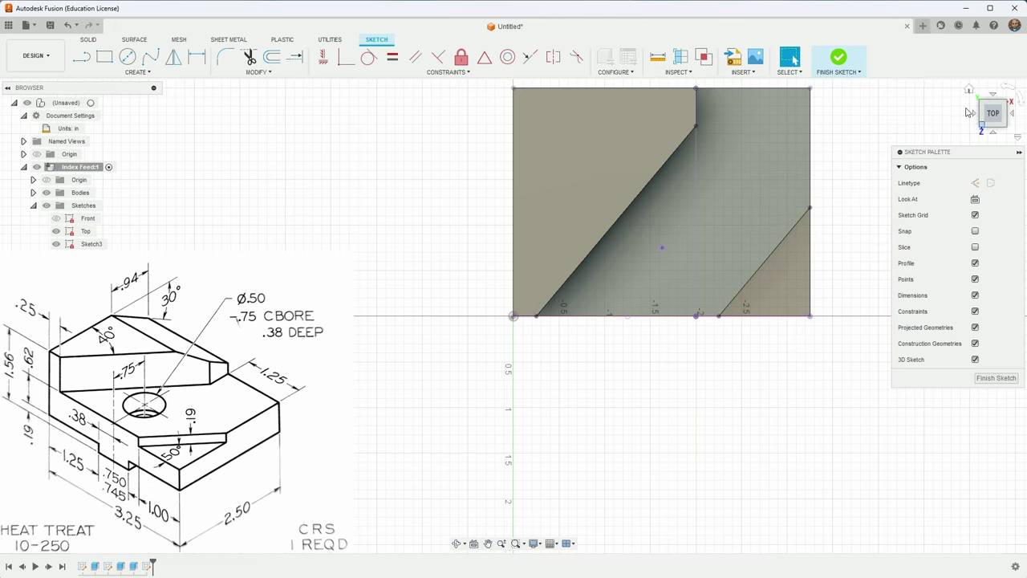
pyautogui.click(995, 378)
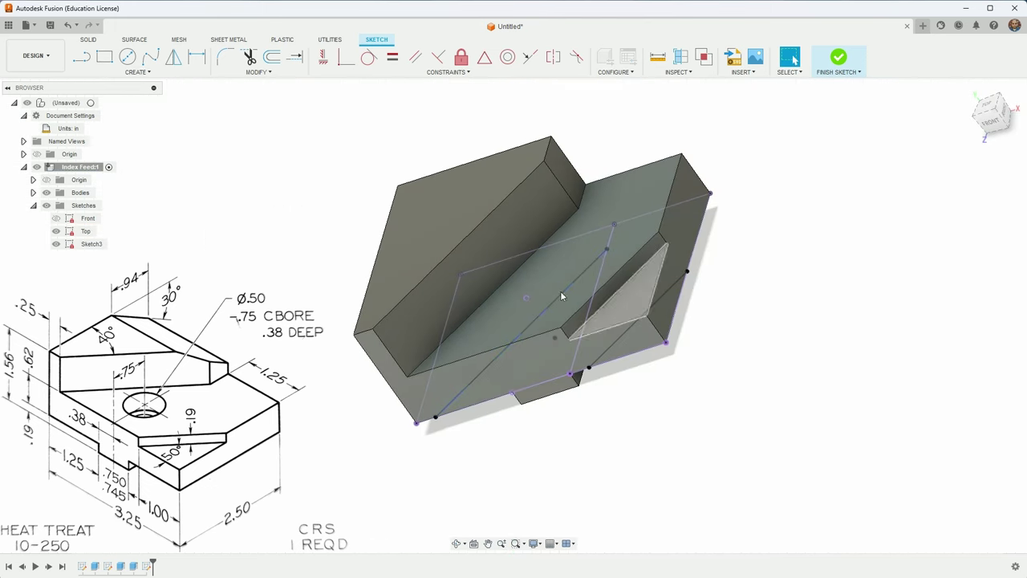
# Rename the new sketch to 'Drill point'.
pyautogui.doubleClick(91, 244)
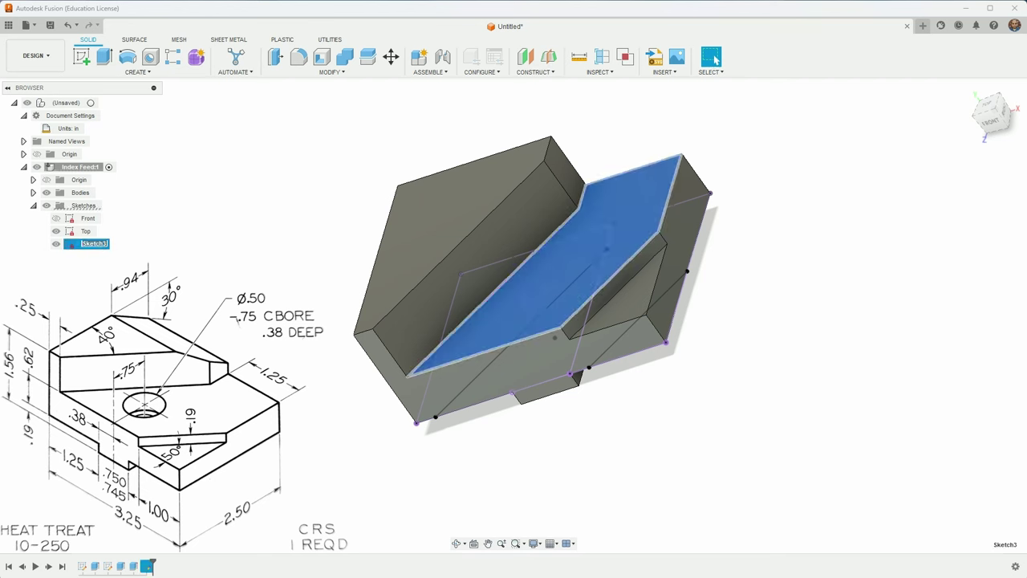
pyautogui.write('Drill point')
pyautogui.press('Return')
# Add a counterbore hole at the drill point: 0.75 counterbore, 0.38 deep, extent All.
pyautogui.click(150, 56)
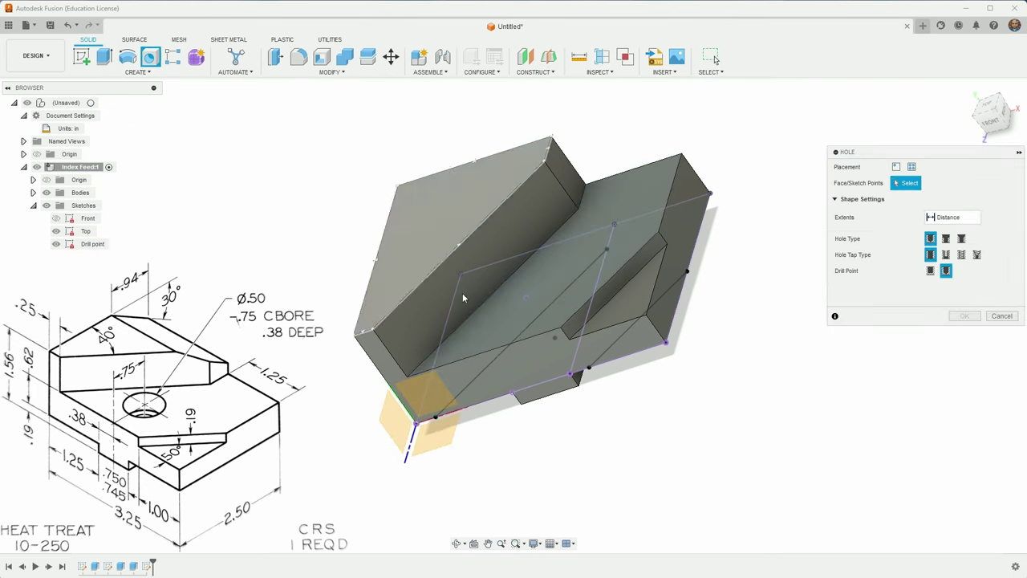
pyautogui.click(524, 298)
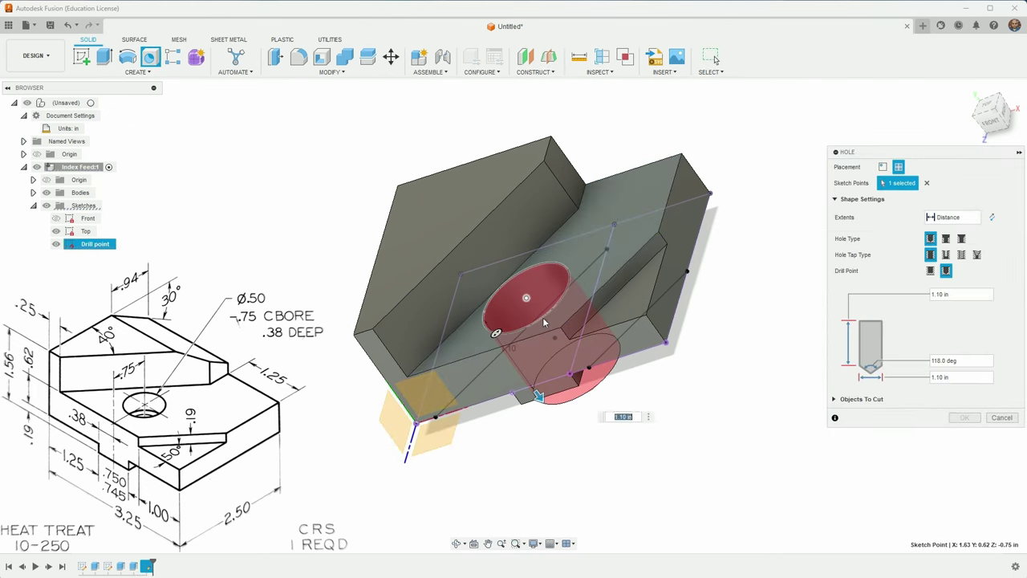
pyautogui.click(947, 240)
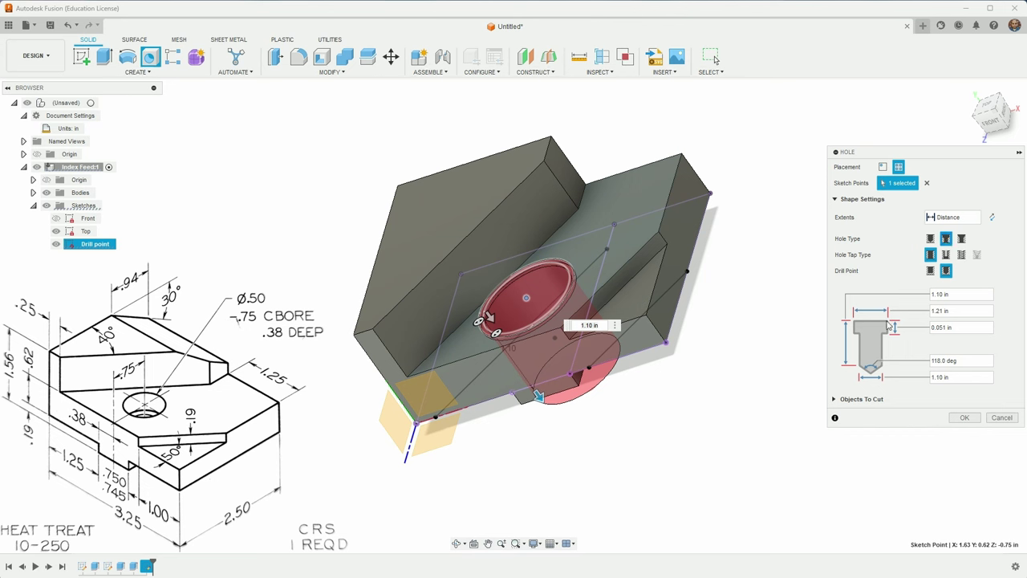
pyautogui.click(960, 309)
pyautogui.press('Tab')
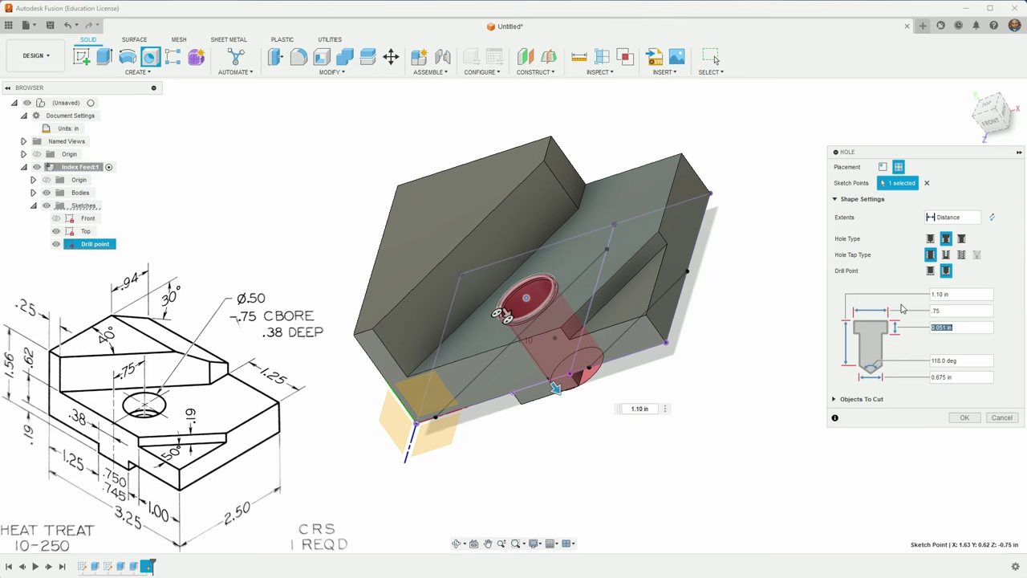
pyautogui.press('Tab')
pyautogui.doubleClick(956, 377)
pyautogui.tripleClick(955, 377)
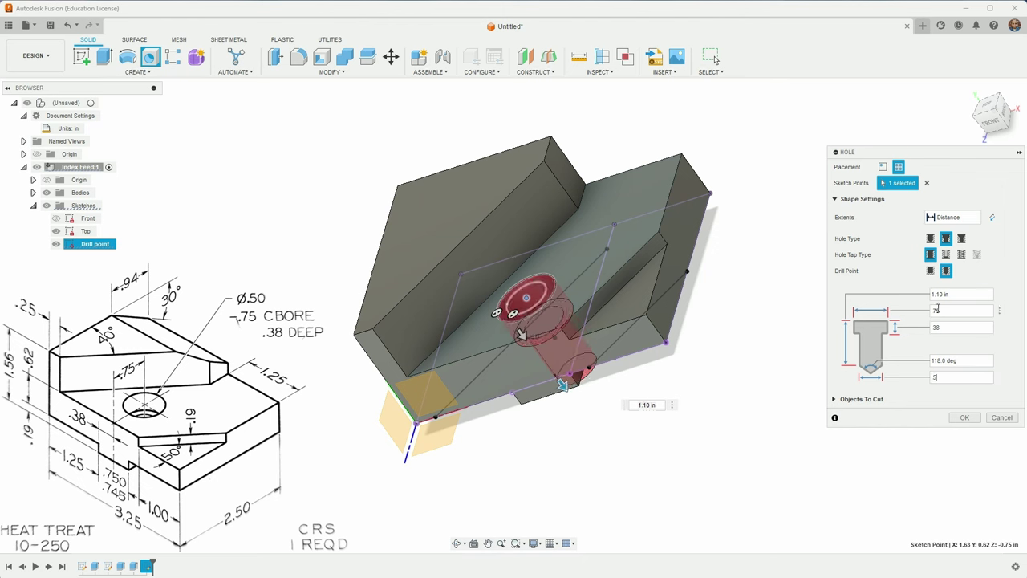
pyautogui.click(961, 218)
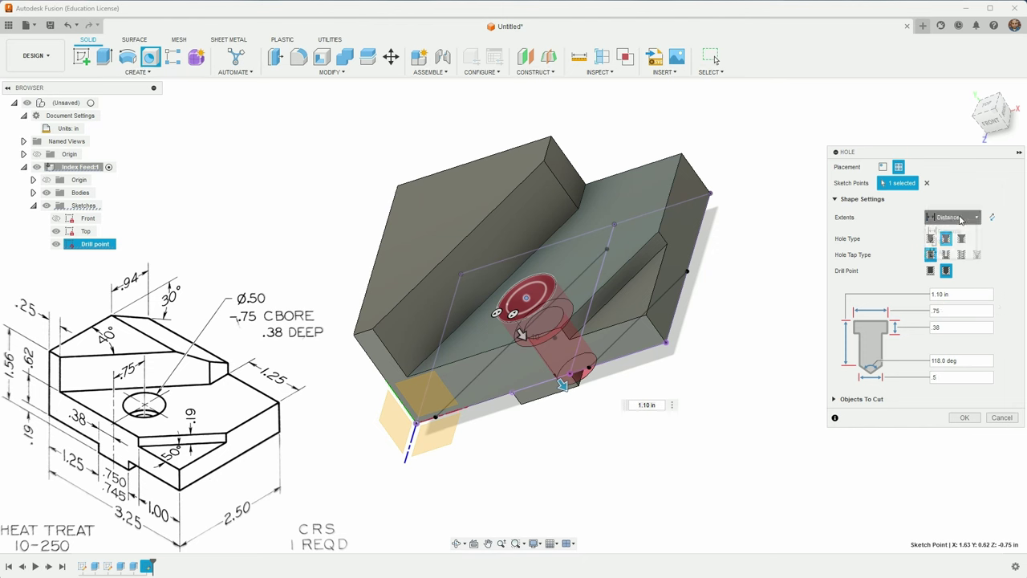
pyautogui.click(951, 256)
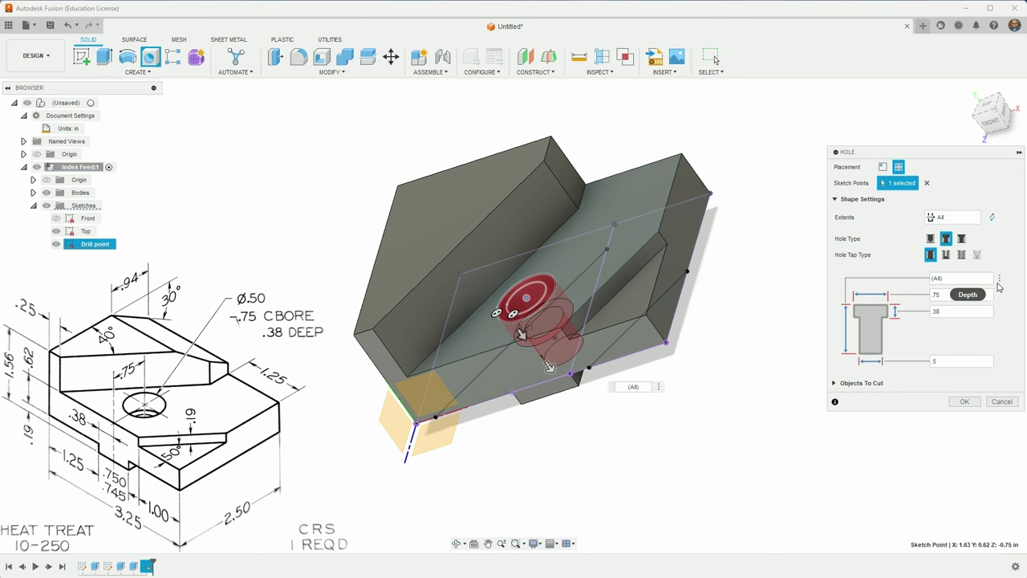
pyautogui.click(965, 401)
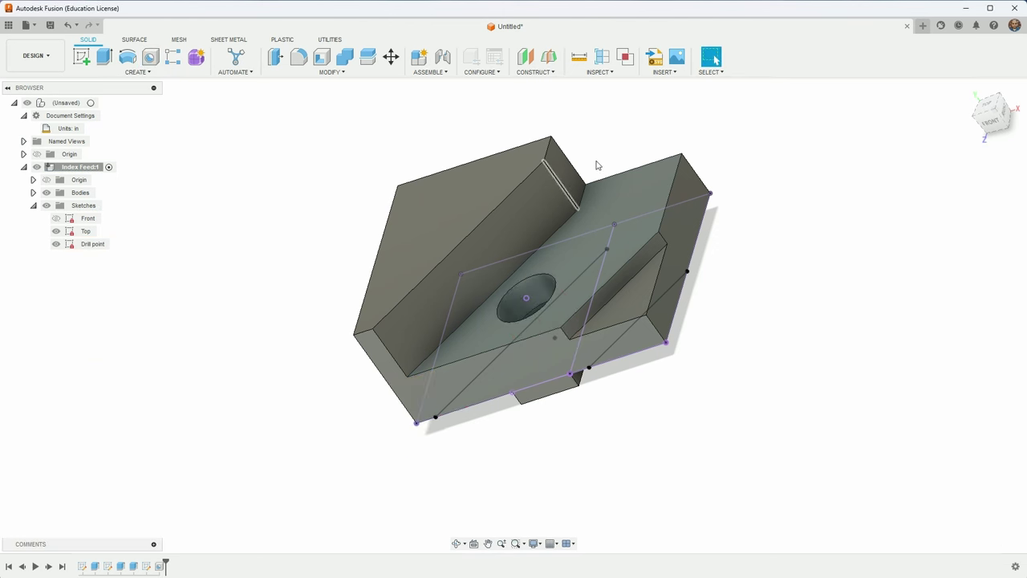
# Turn off the Top sketch's visibility under Sketches in the Browser.
pyautogui.moveTo(997, 127)
pyautogui.mouseDown()
pyautogui.moveTo(1000, 208)
pyautogui.moveTo(997, 159)
pyautogui.mouseUp()
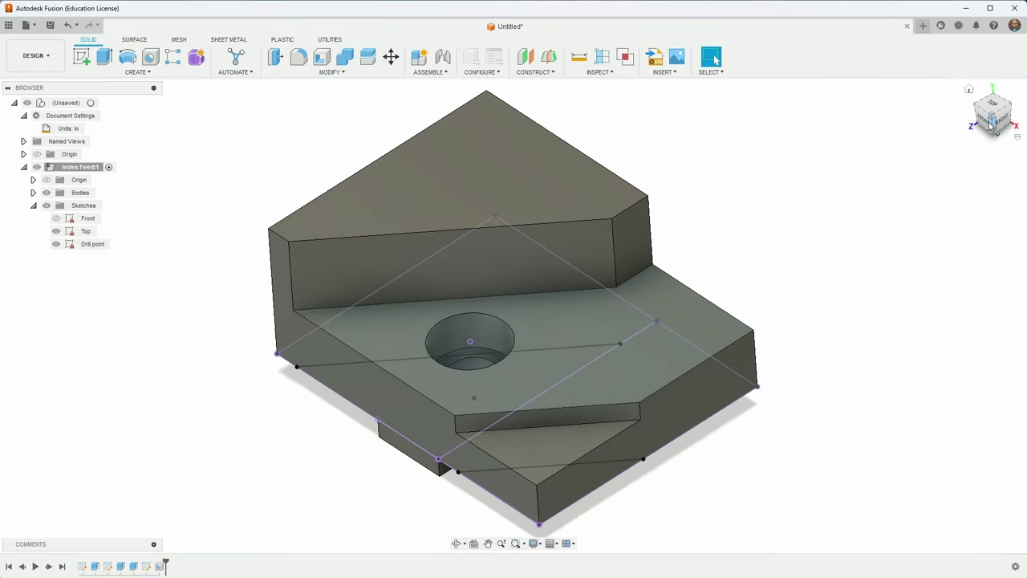
pyautogui.click(77, 244)
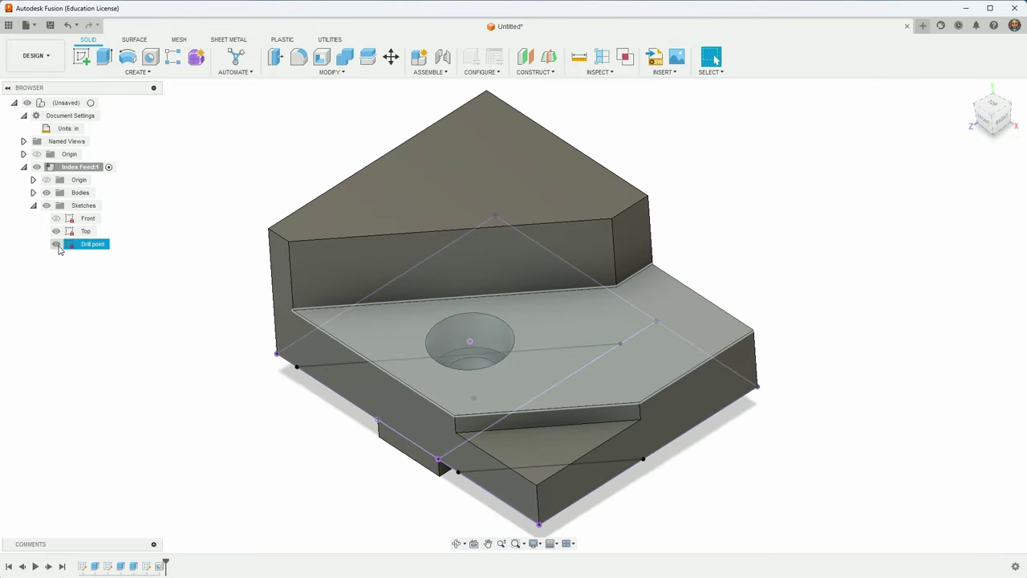
pyautogui.click(58, 234)
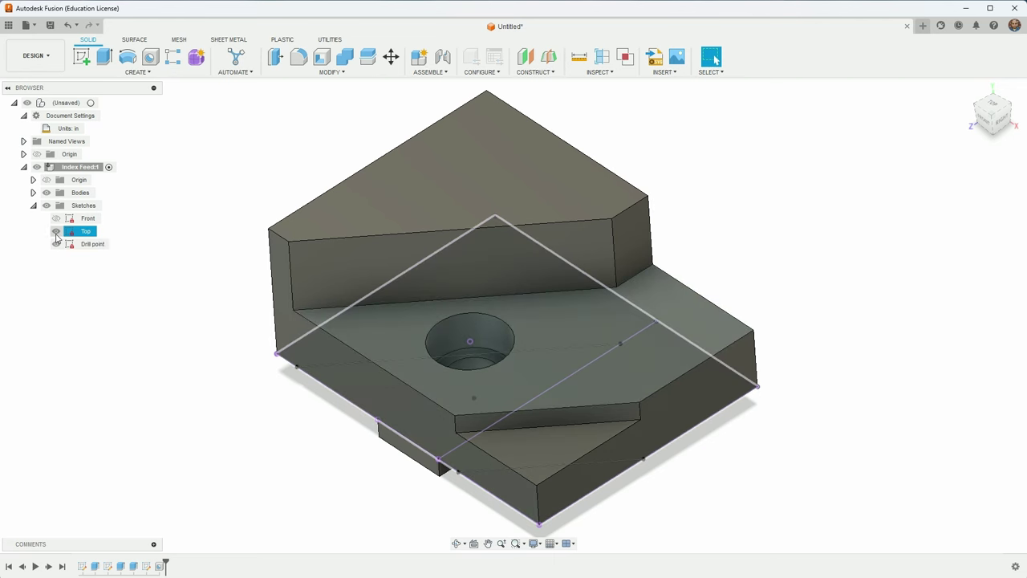
pyautogui.click(56, 232)
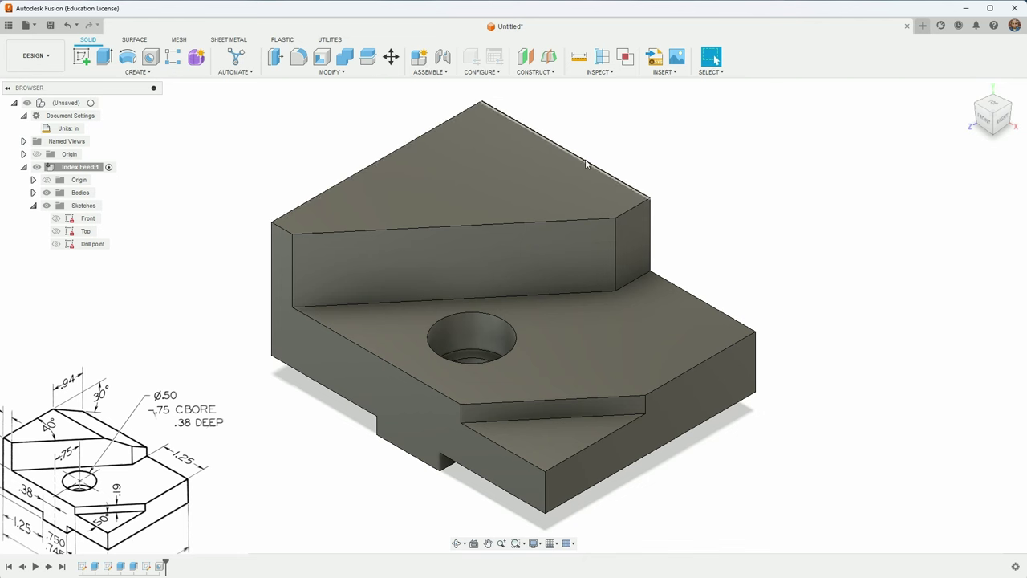
# Chamfer the tall step's top edge at 0.10 in, switching the type to Distance and Angle.
pyautogui.click(325, 74)
pyautogui.click(327, 105)
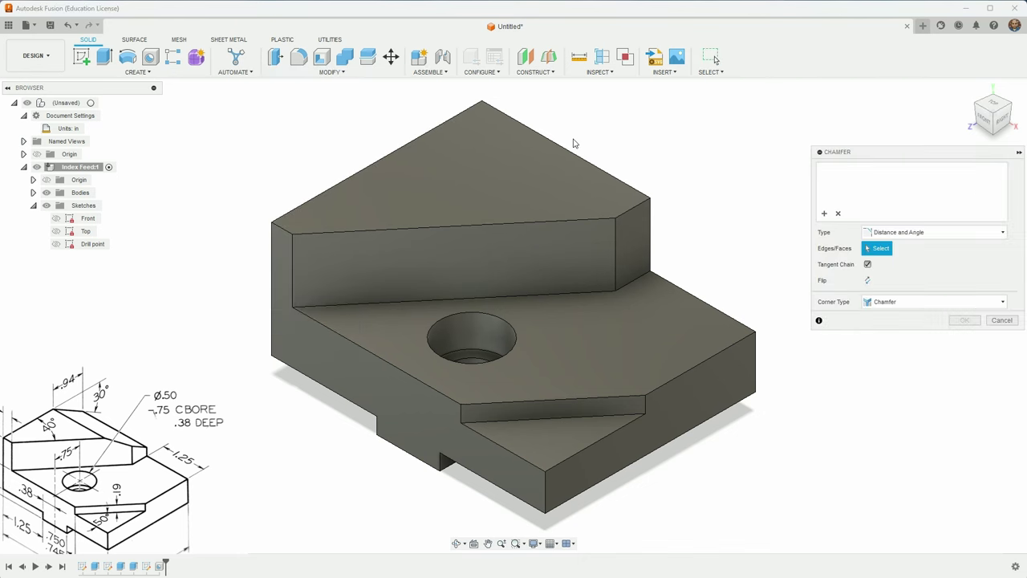
pyautogui.click(881, 232)
pyautogui.click(883, 247)
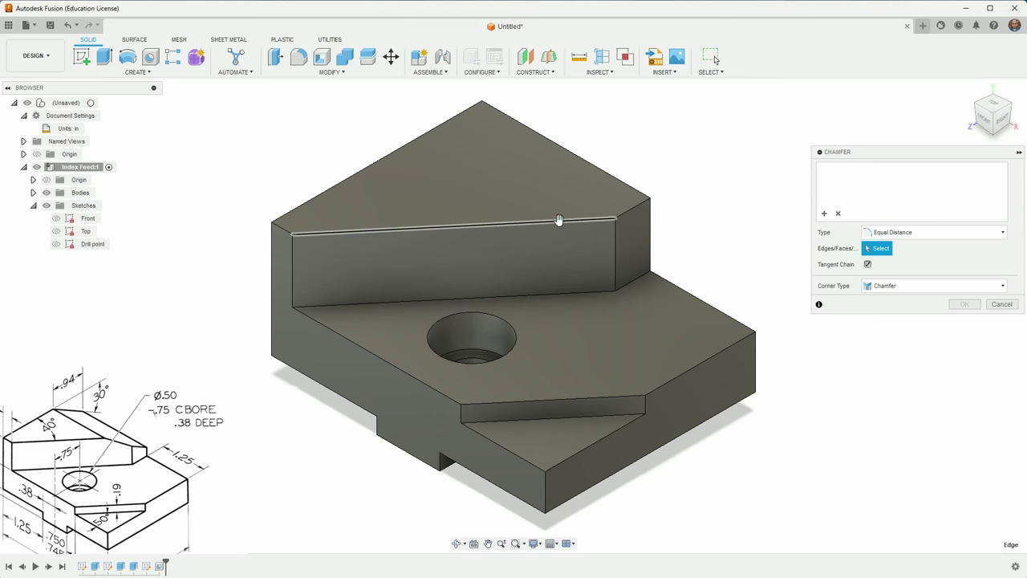
pyautogui.click(557, 220)
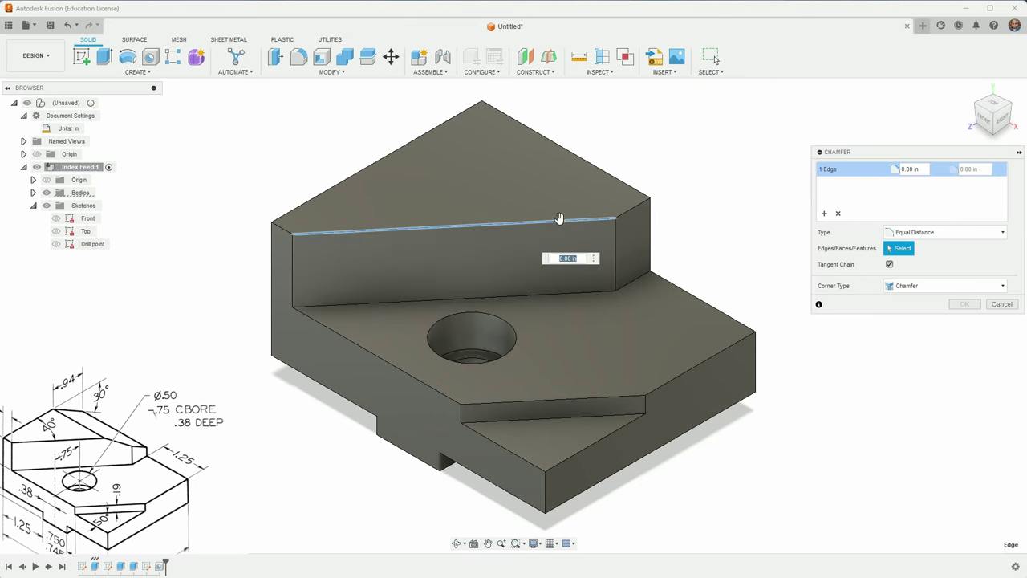
pyautogui.write('0.4')
pyautogui.press('Return')
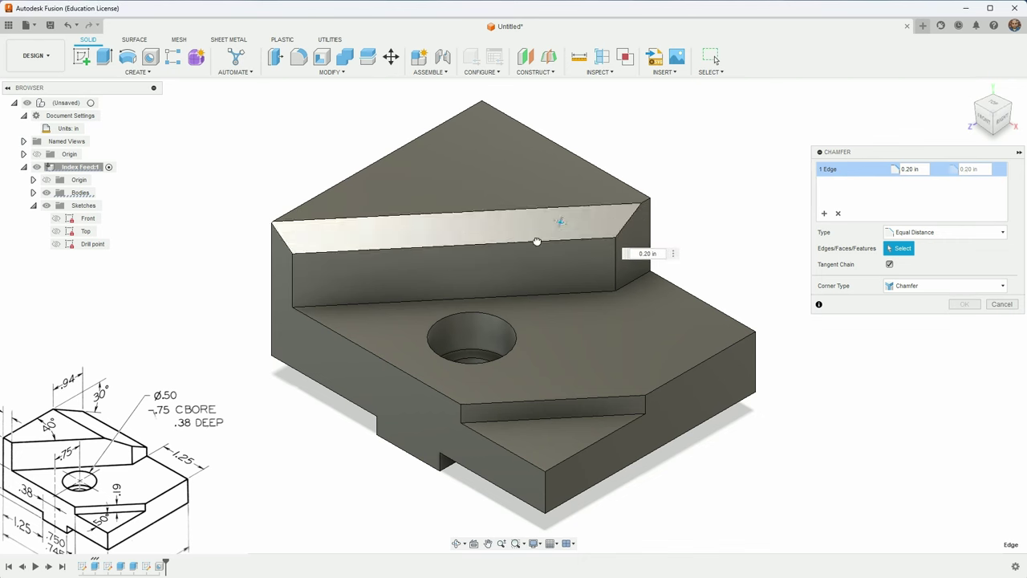
pyautogui.write('0.1')
pyautogui.press('Return')
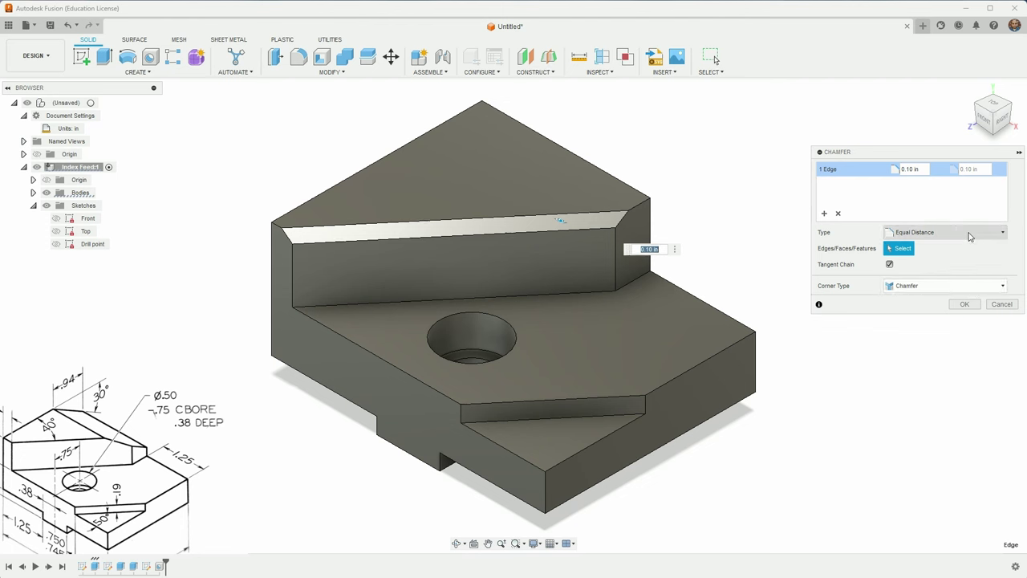
pyautogui.click(968, 234)
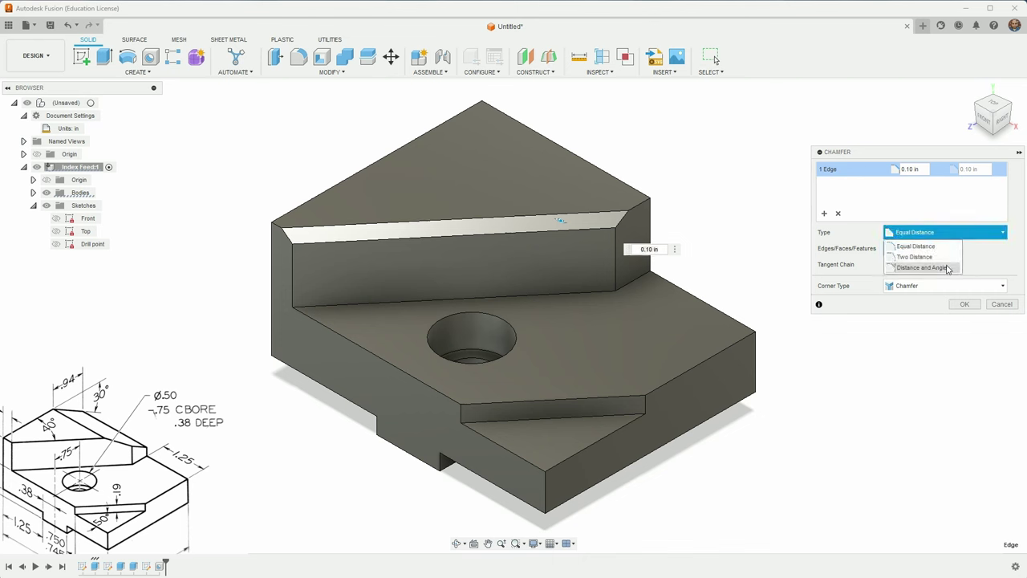
pyautogui.click(922, 267)
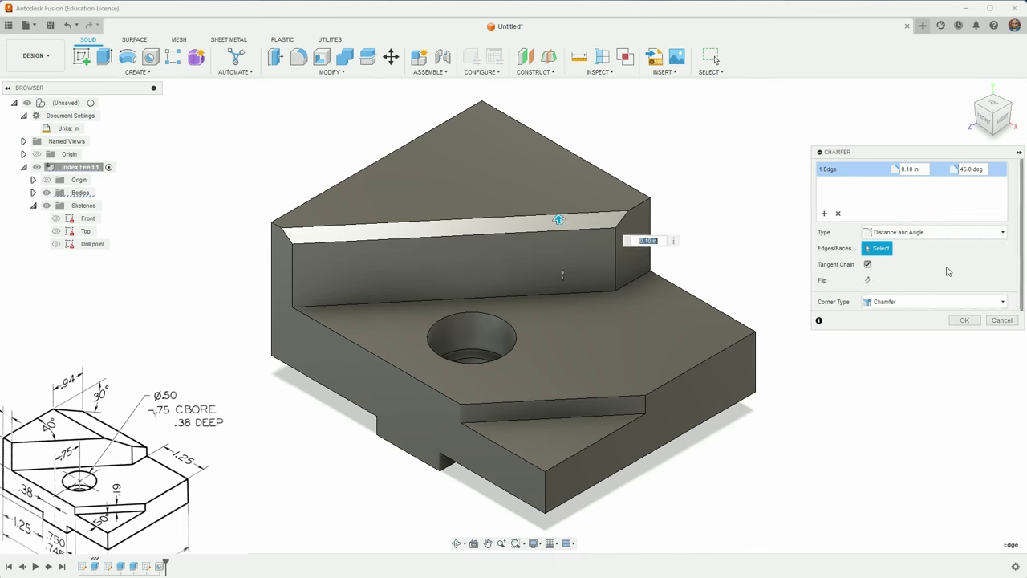
# Restart the chamfer on the raised block's top ridge edge with a 30° angle.
pyautogui.click(1001, 320)
pyautogui.moveTo(895, 374); pyautogui.dragTo(906, 277, button='right')
pyautogui.click(618, 181)
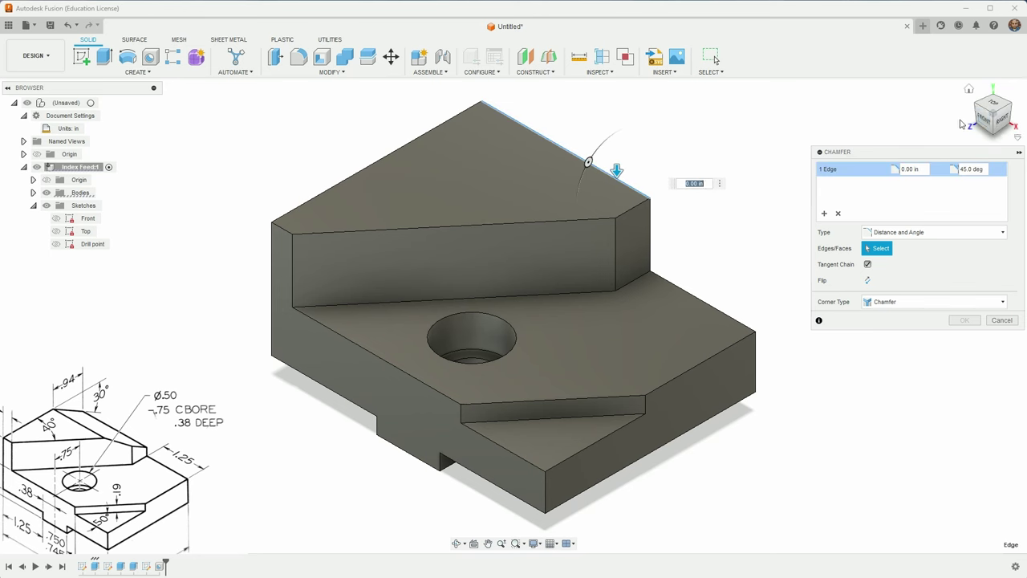
pyautogui.keyDown('shift'); pyautogui.moveTo(989, 120); pyautogui.dragTo(931, 208, button='middle'); pyautogui.keyUp('shift')
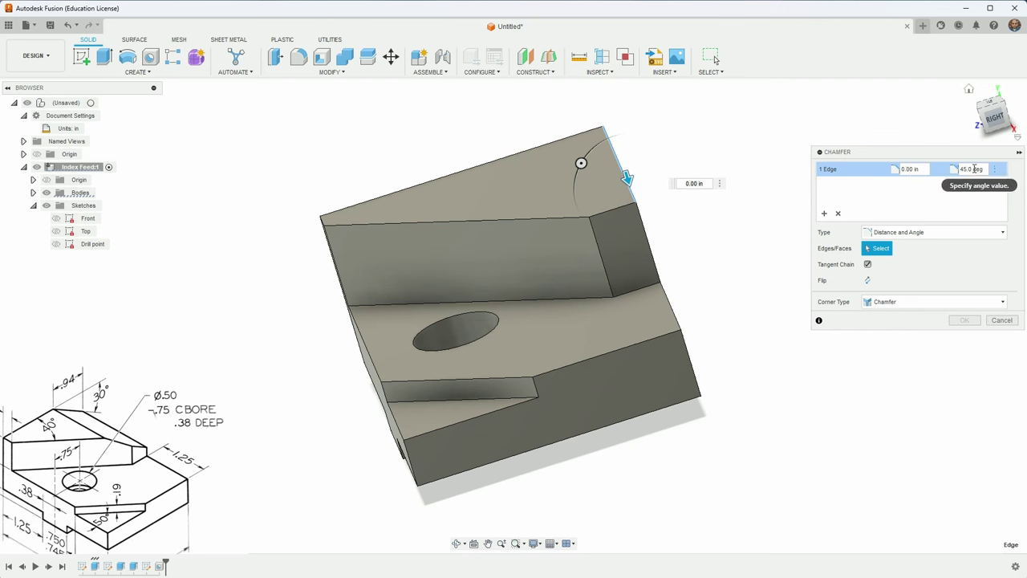
pyautogui.doubleClick(967, 170)
pyautogui.write('30')
pyautogui.hotkey('shift', 'Tab')
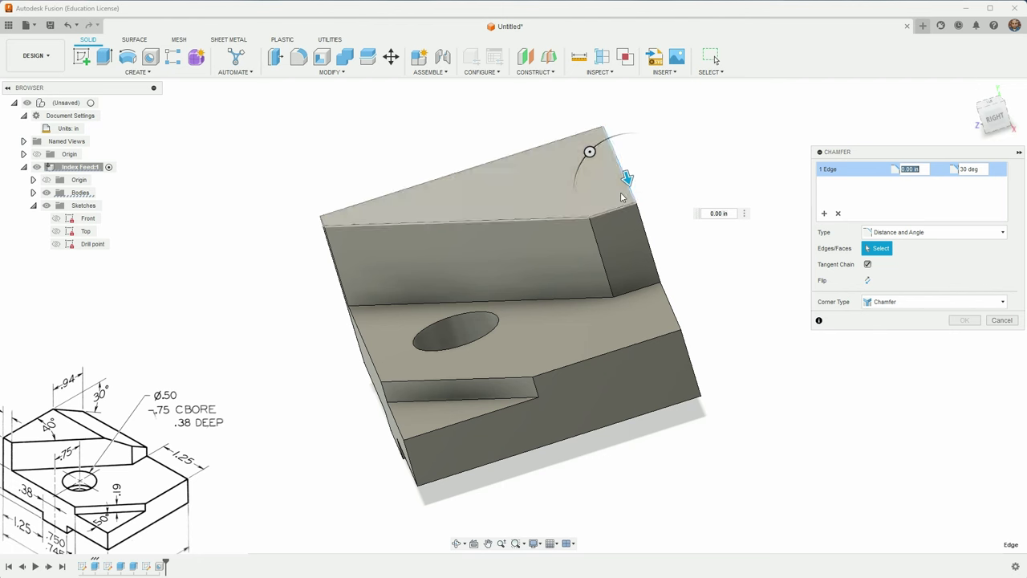
# Flip the chamfer to the other face, set its distance to 0.94 in, and apply it.
pyautogui.click(867, 282)
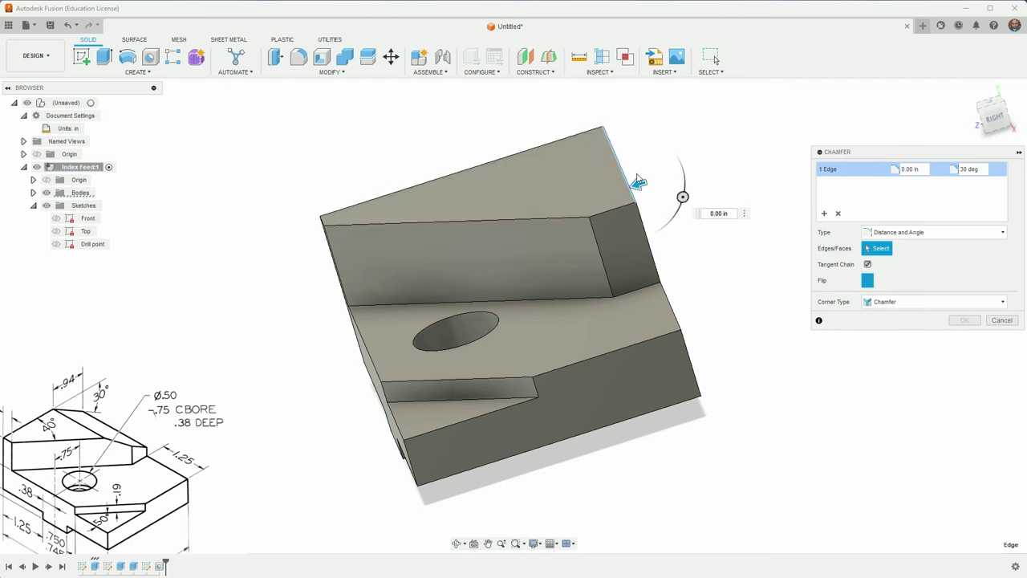
pyautogui.moveTo(637, 182); pyautogui.dragTo(604, 194)
pyautogui.press('BackSpace')
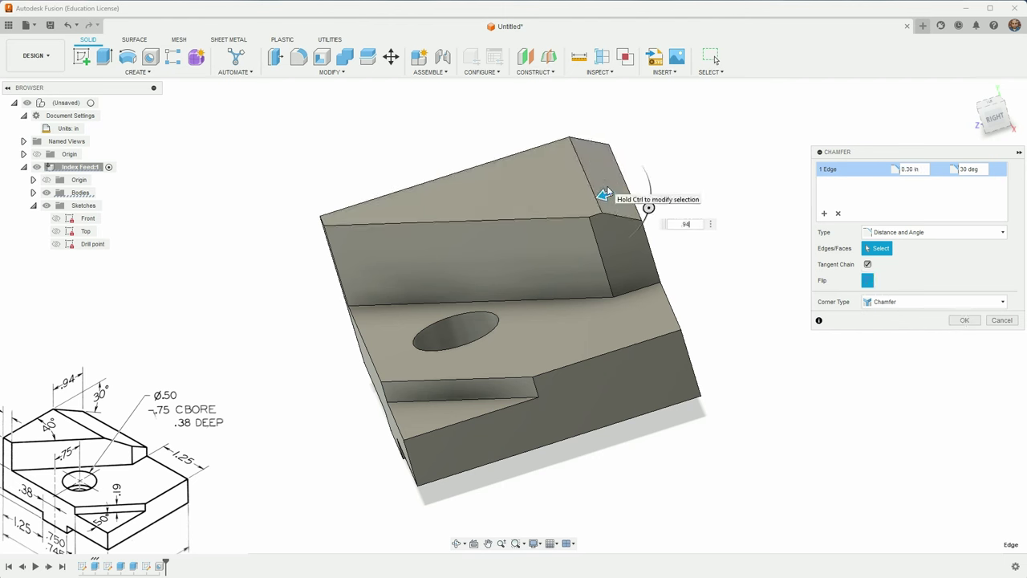
pyautogui.write('.94')
pyautogui.press('Tab')
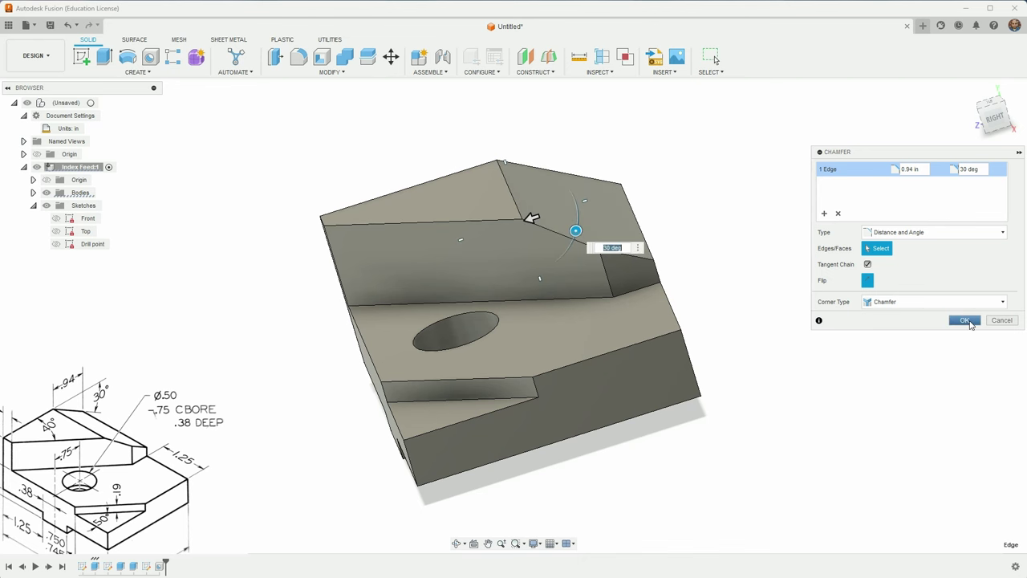
pyautogui.click(970, 321)
pyautogui.click(968, 89)
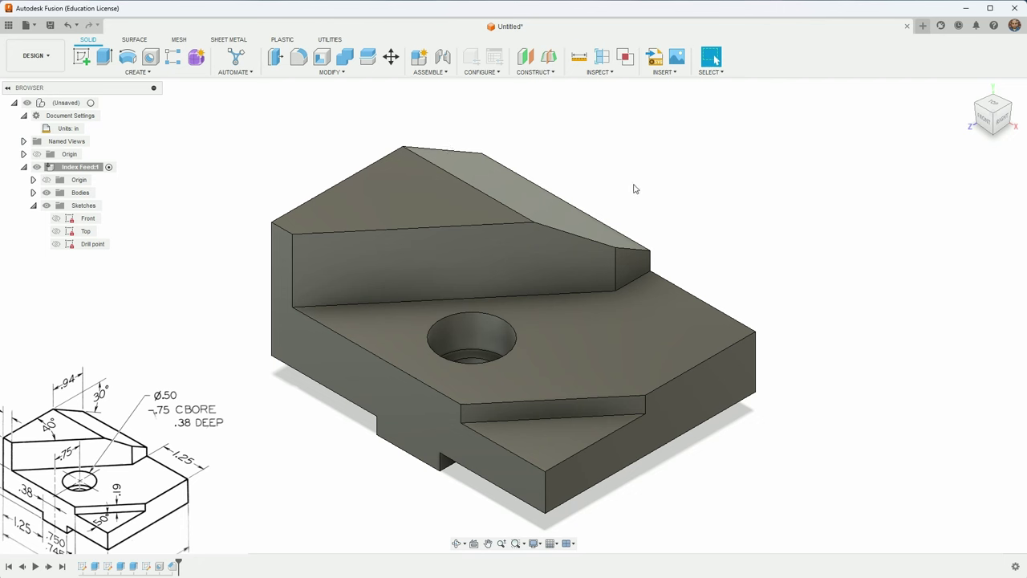
pyautogui.click(433, 194)
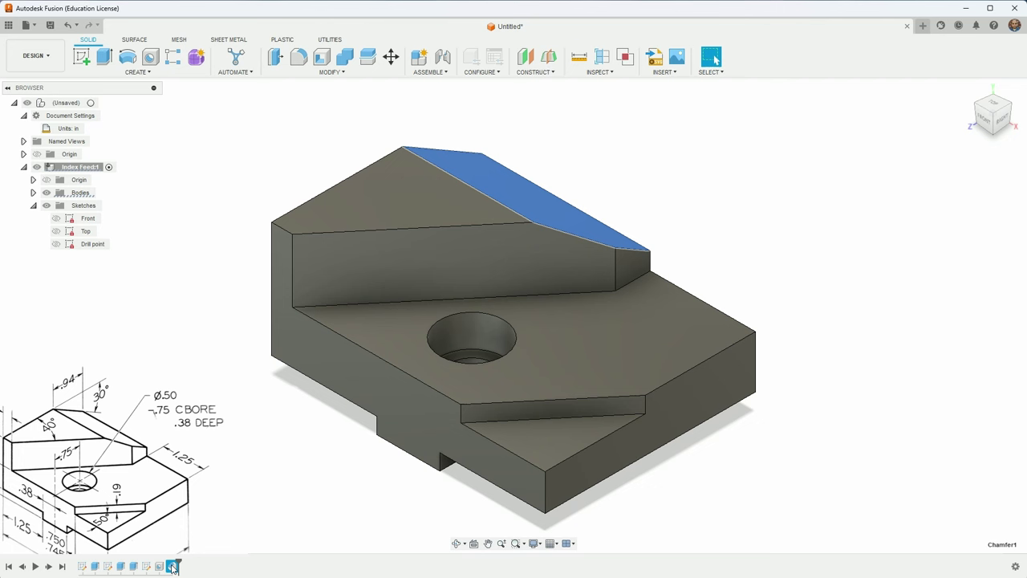
pyautogui.click(435, 167)
pyautogui.click(703, 182)
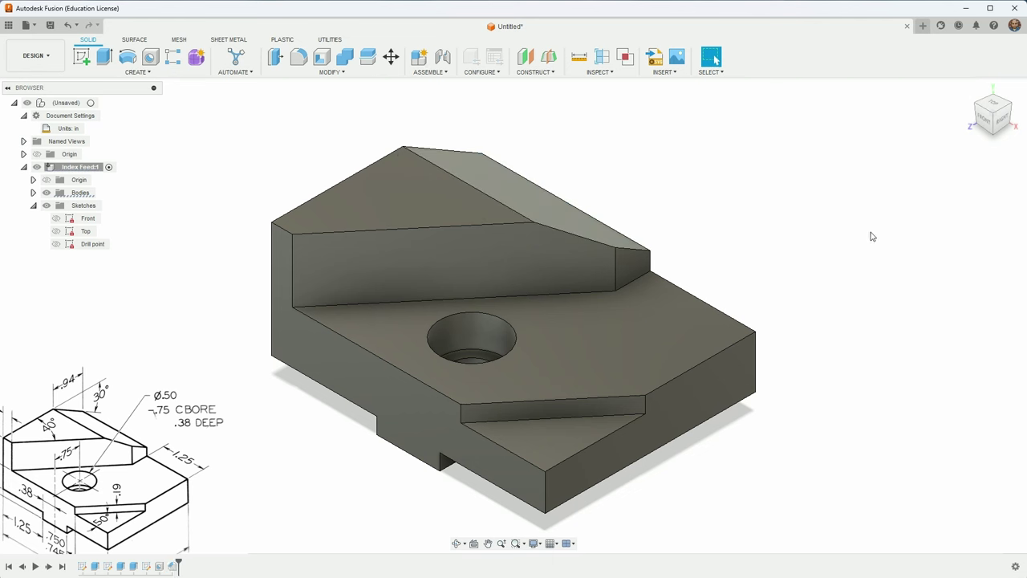